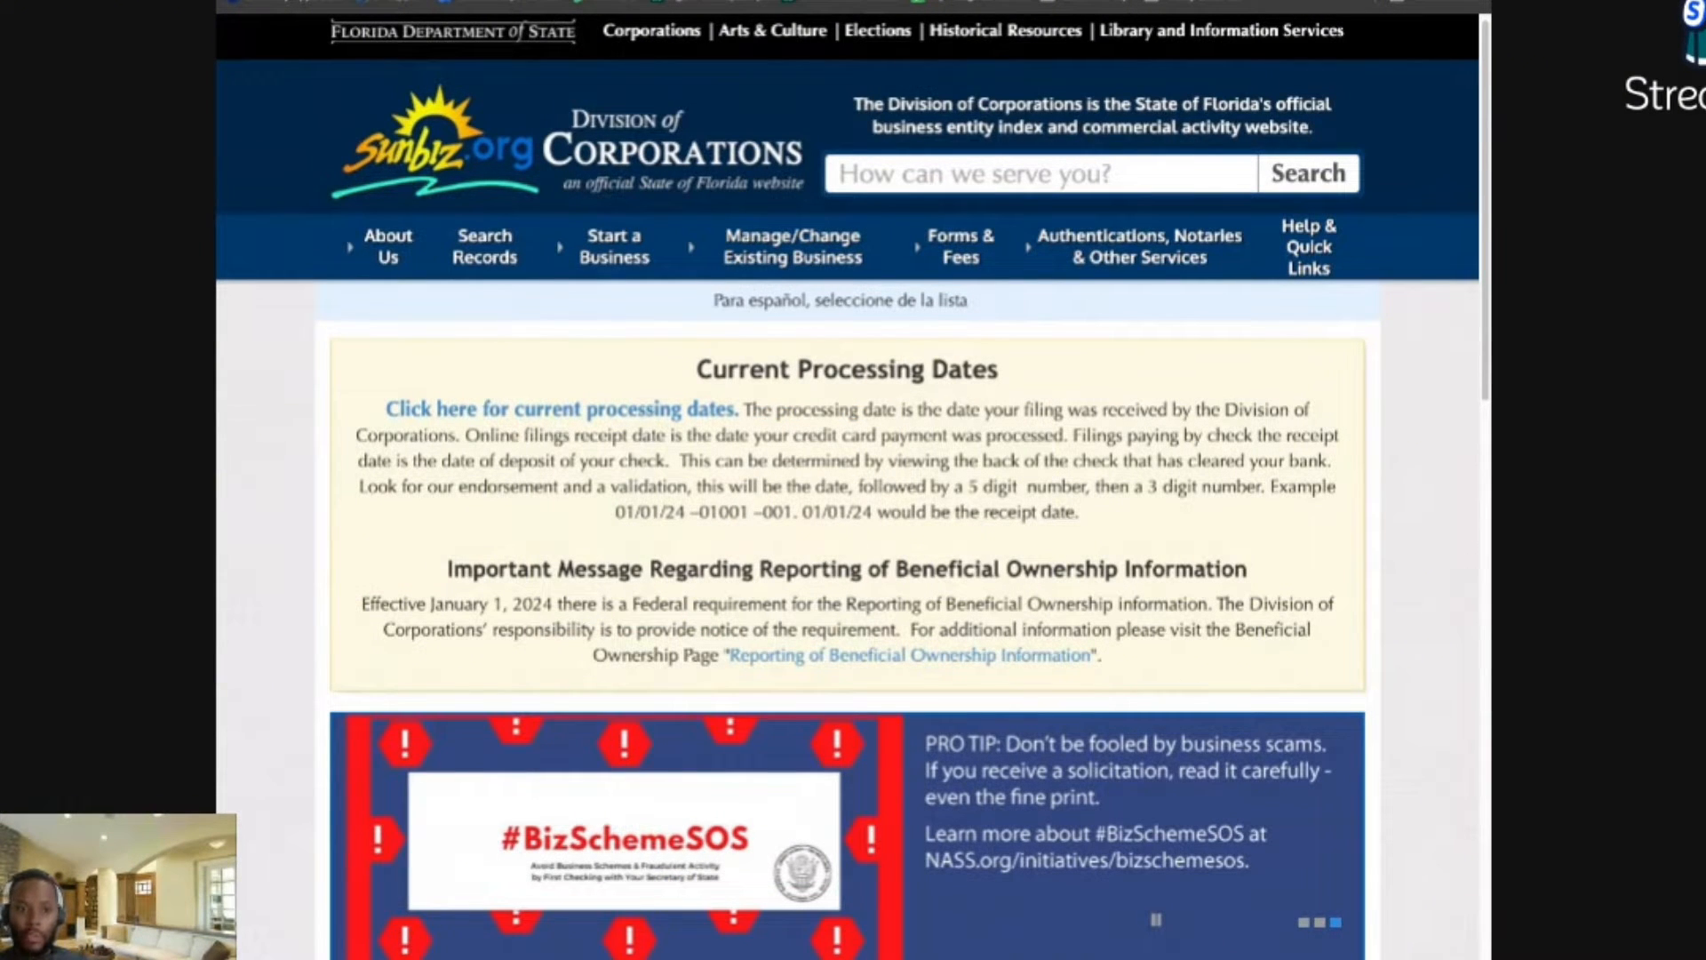
Step: Open Sunbiz's 'Reporting of Beneficial Ownership Information' page from the Important Message box
{"action": "scroll", "coordinate": [708, 446], "scroll_direction": "down", "scroll_amount": 1}
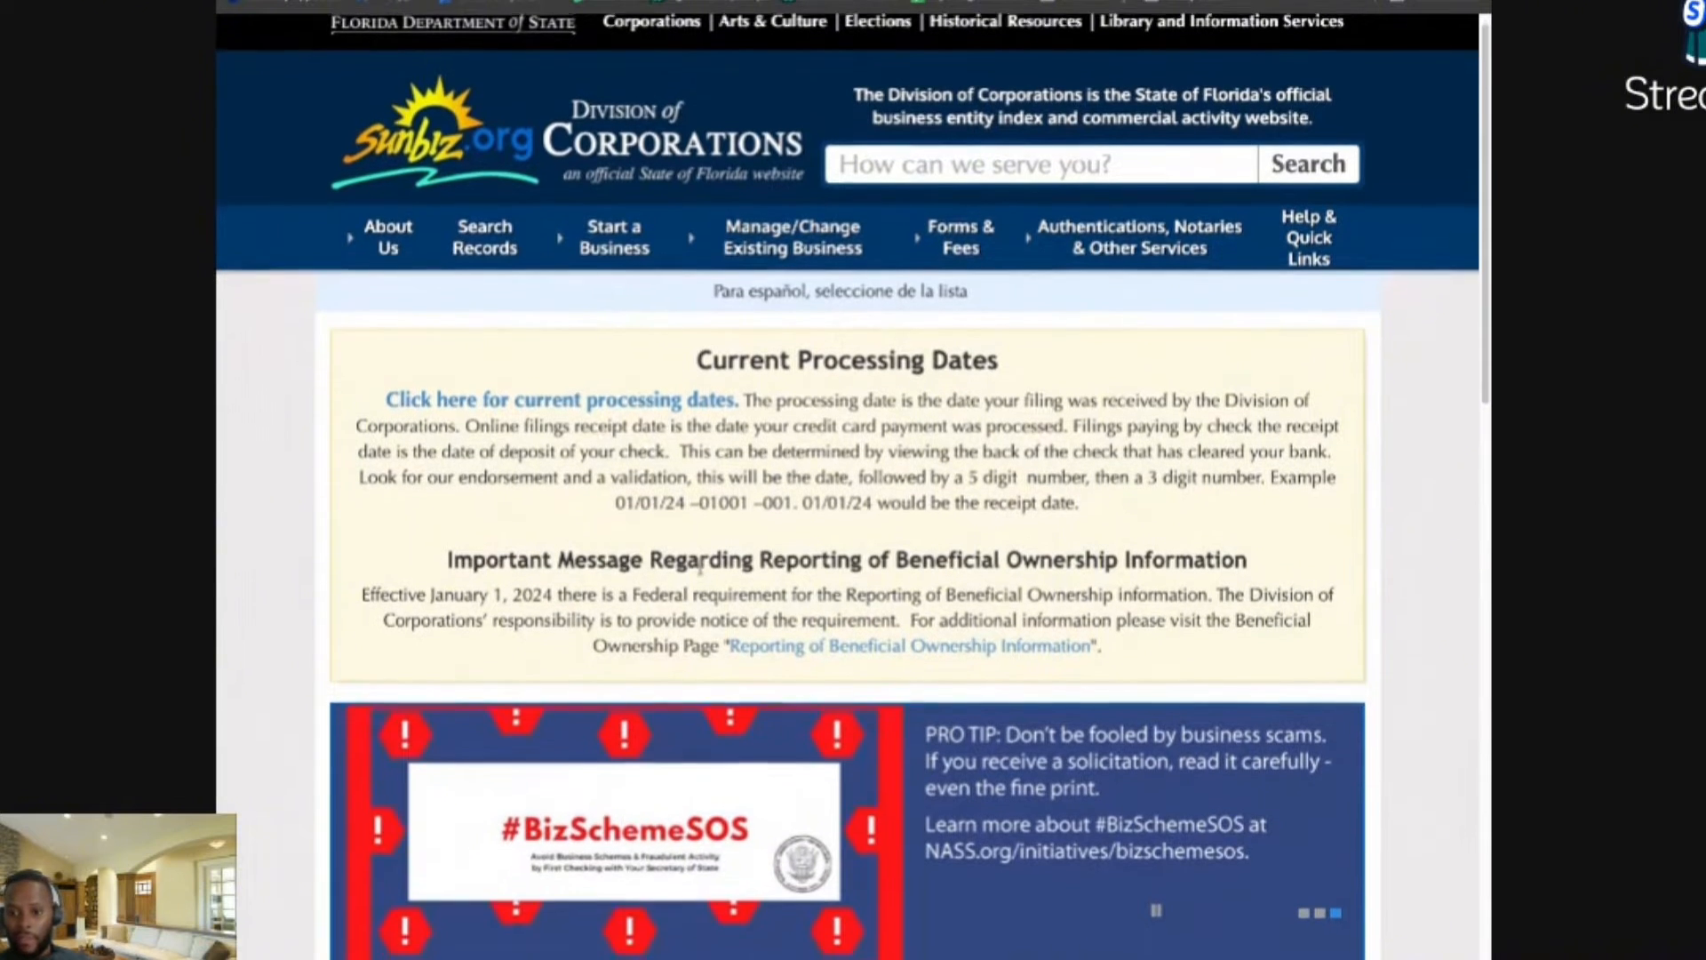
{"action": "scroll", "coordinate": [702, 573], "scroll_direction": "down", "scroll_amount": 1}
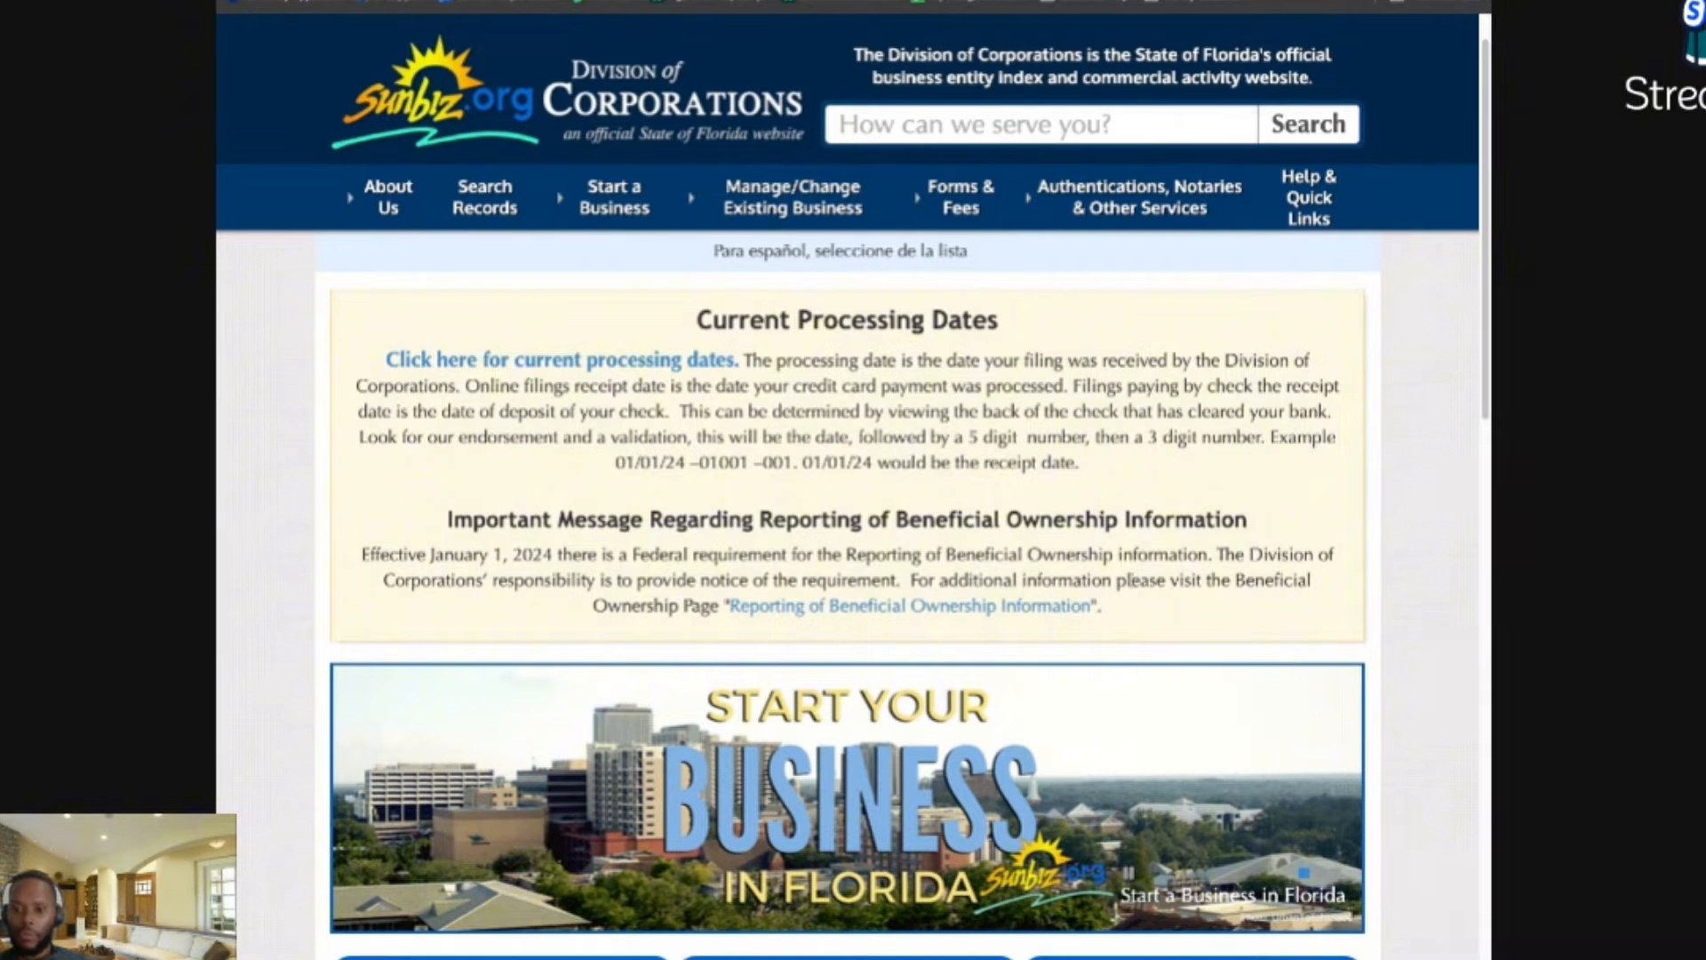
{"action": "left_click", "coordinate": [803, 607]}
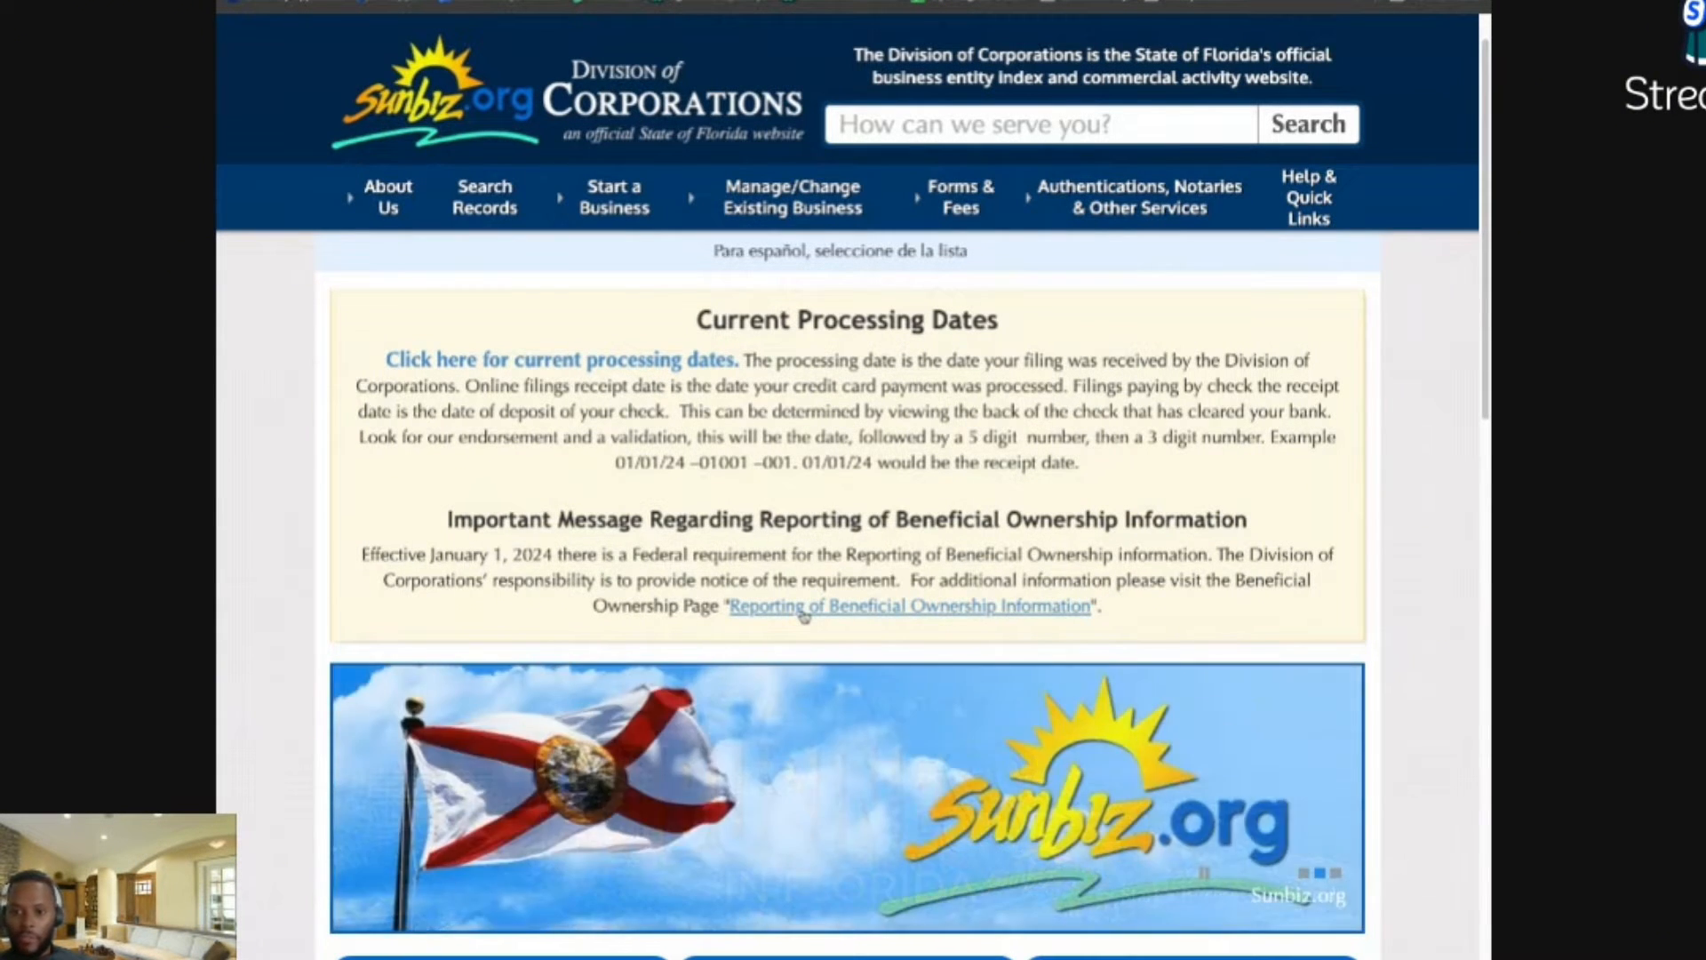
{"action": "scroll", "coordinate": [802, 613], "scroll_direction": "down", "scroll_amount": 2}
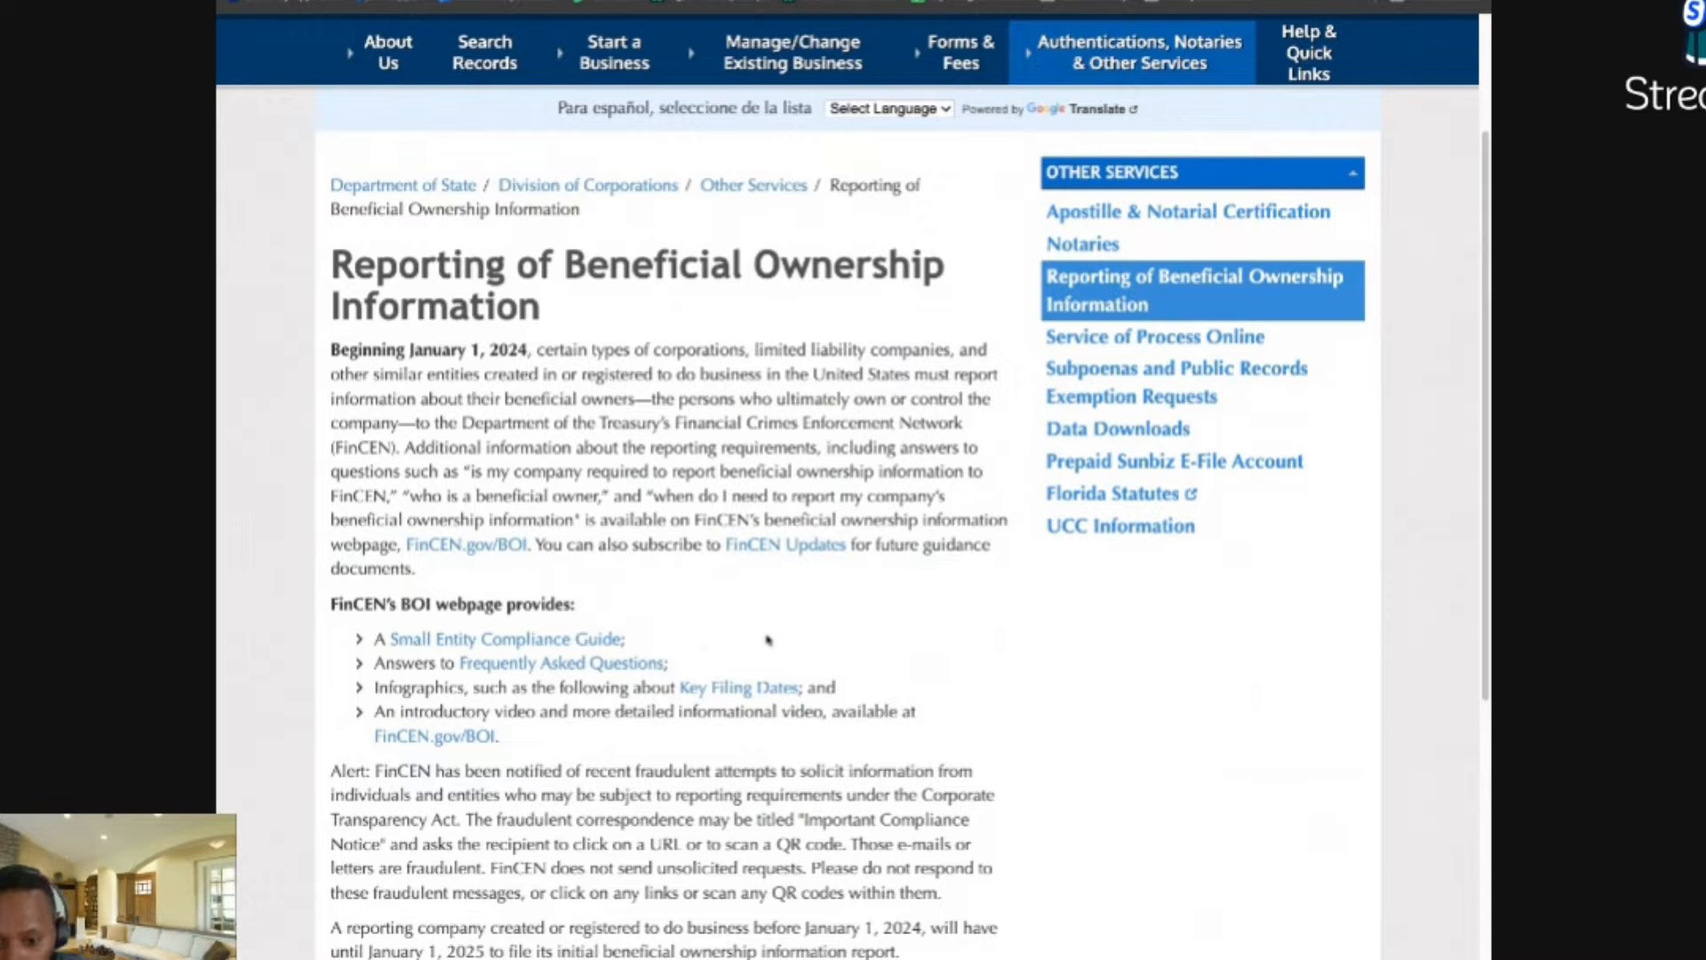
Step: Read through the Sunbiz BOI page, then switch to the browser tab with FinCEN's BOI page
{"action": "scroll", "coordinate": [683, 692], "scroll_direction": "down", "scroll_amount": 2}
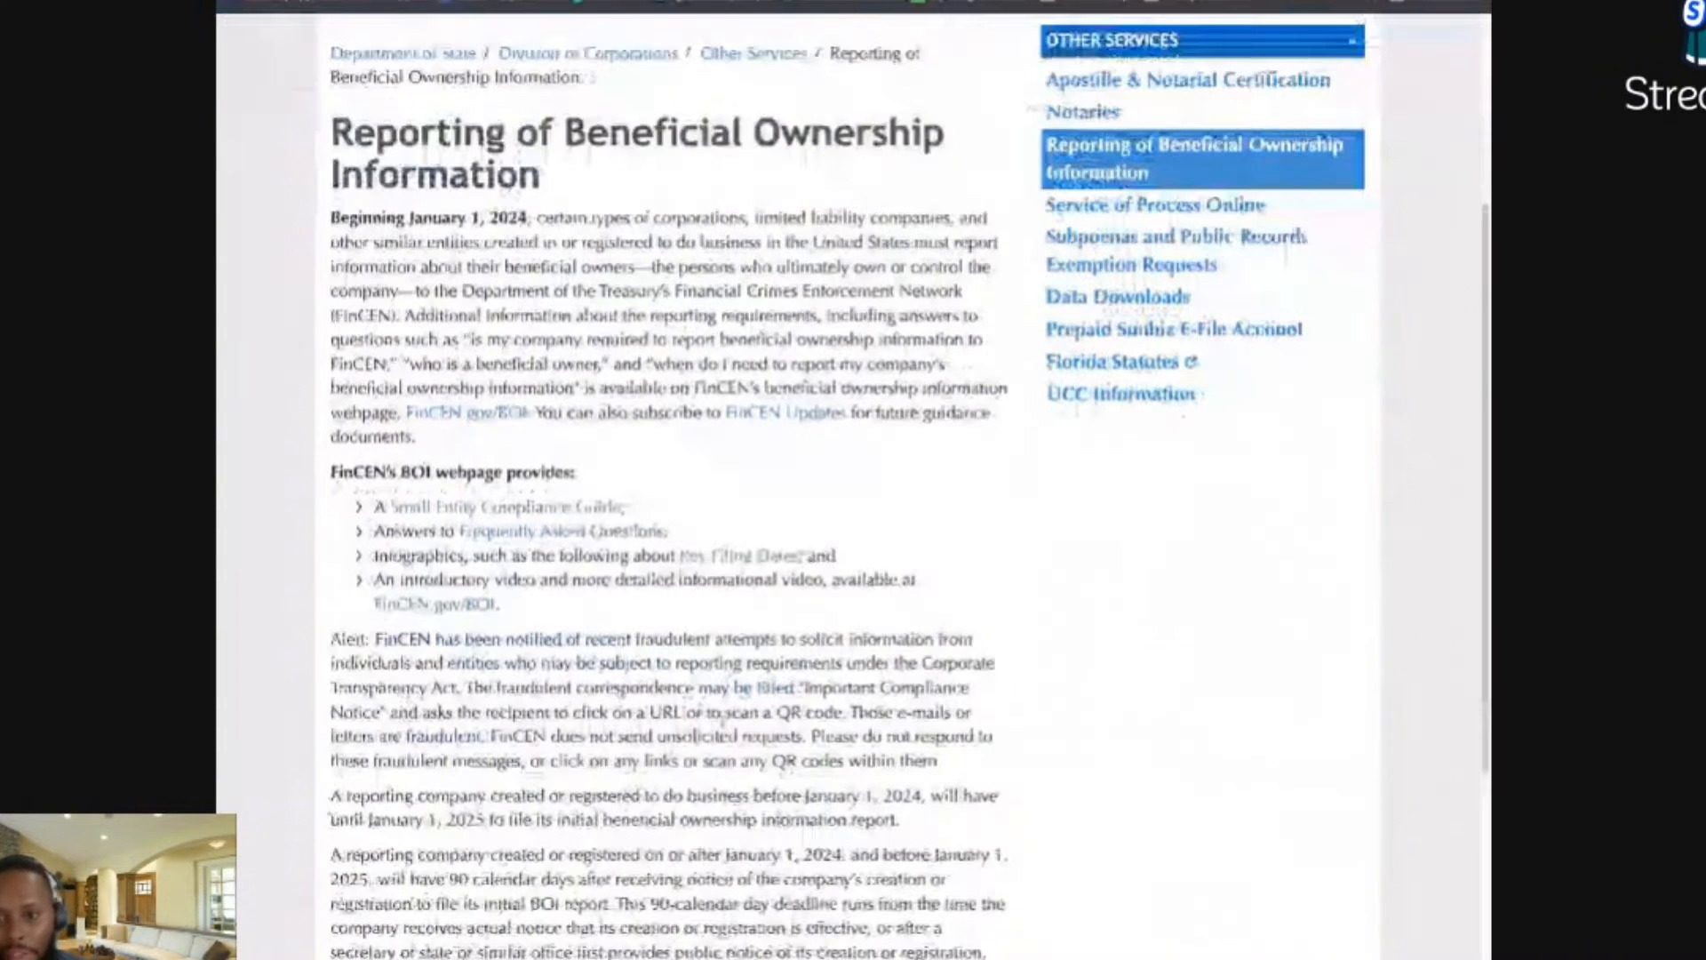
{"action": "scroll", "coordinate": [522, 498], "scroll_direction": "down", "scroll_amount": 2}
{"action": "scroll", "coordinate": [523, 497], "scroll_direction": "up", "scroll_amount": 2}
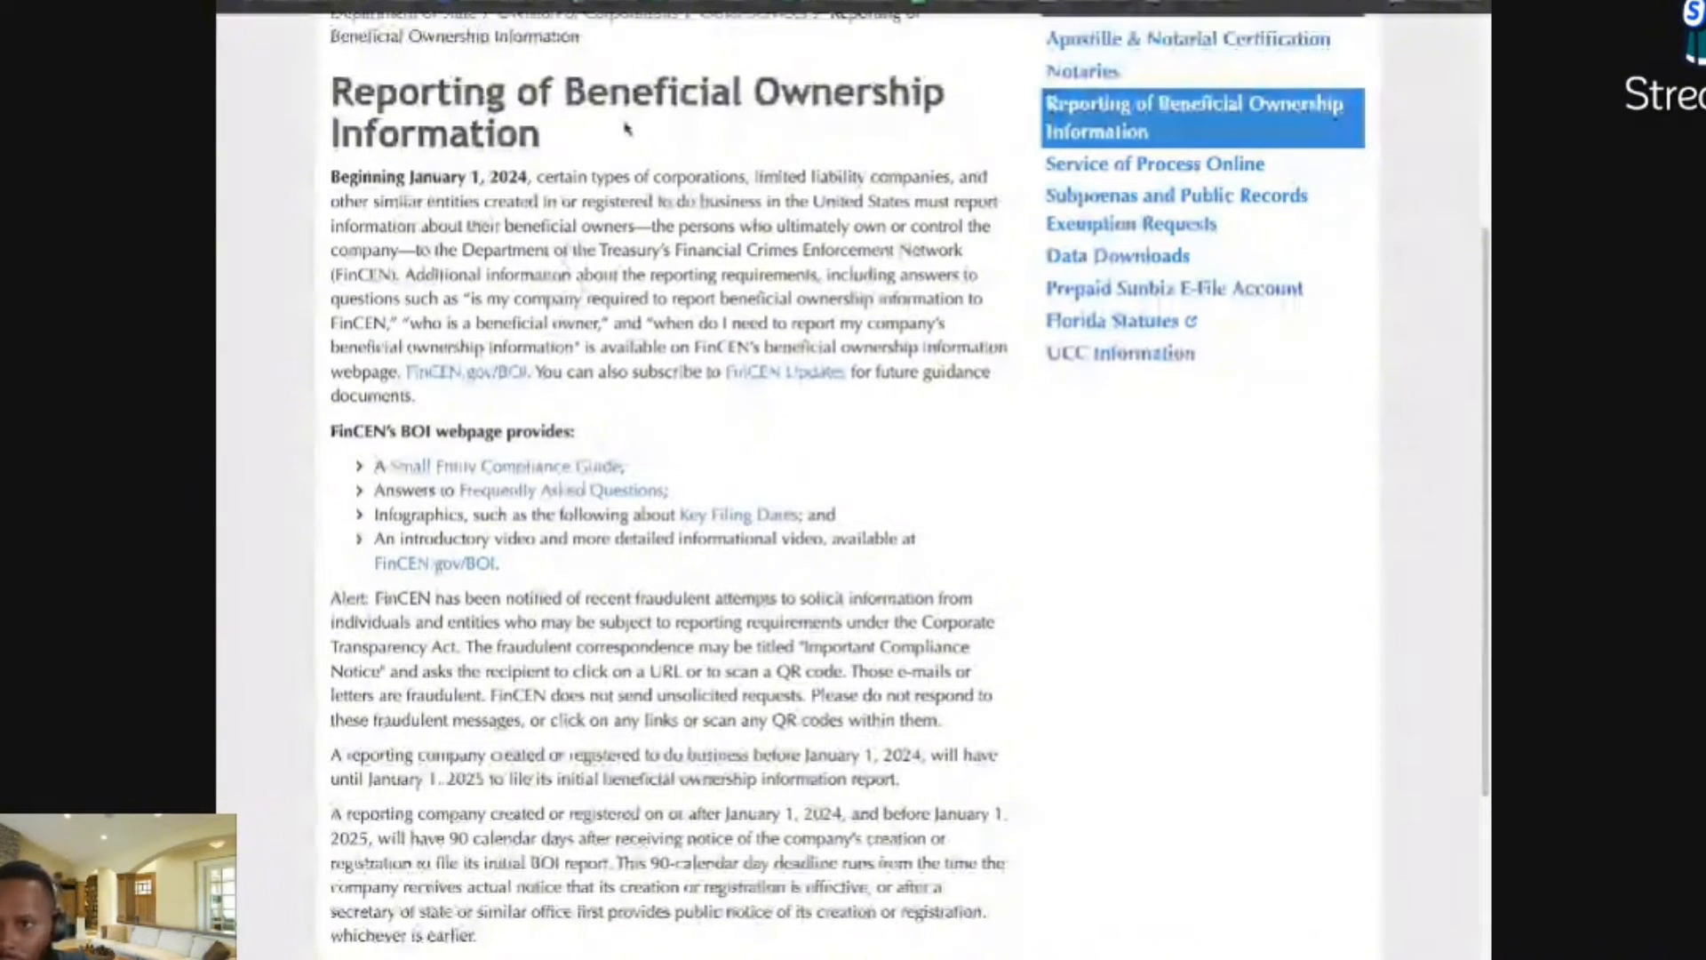
{"action": "left_click", "coordinate": [658, 3]}
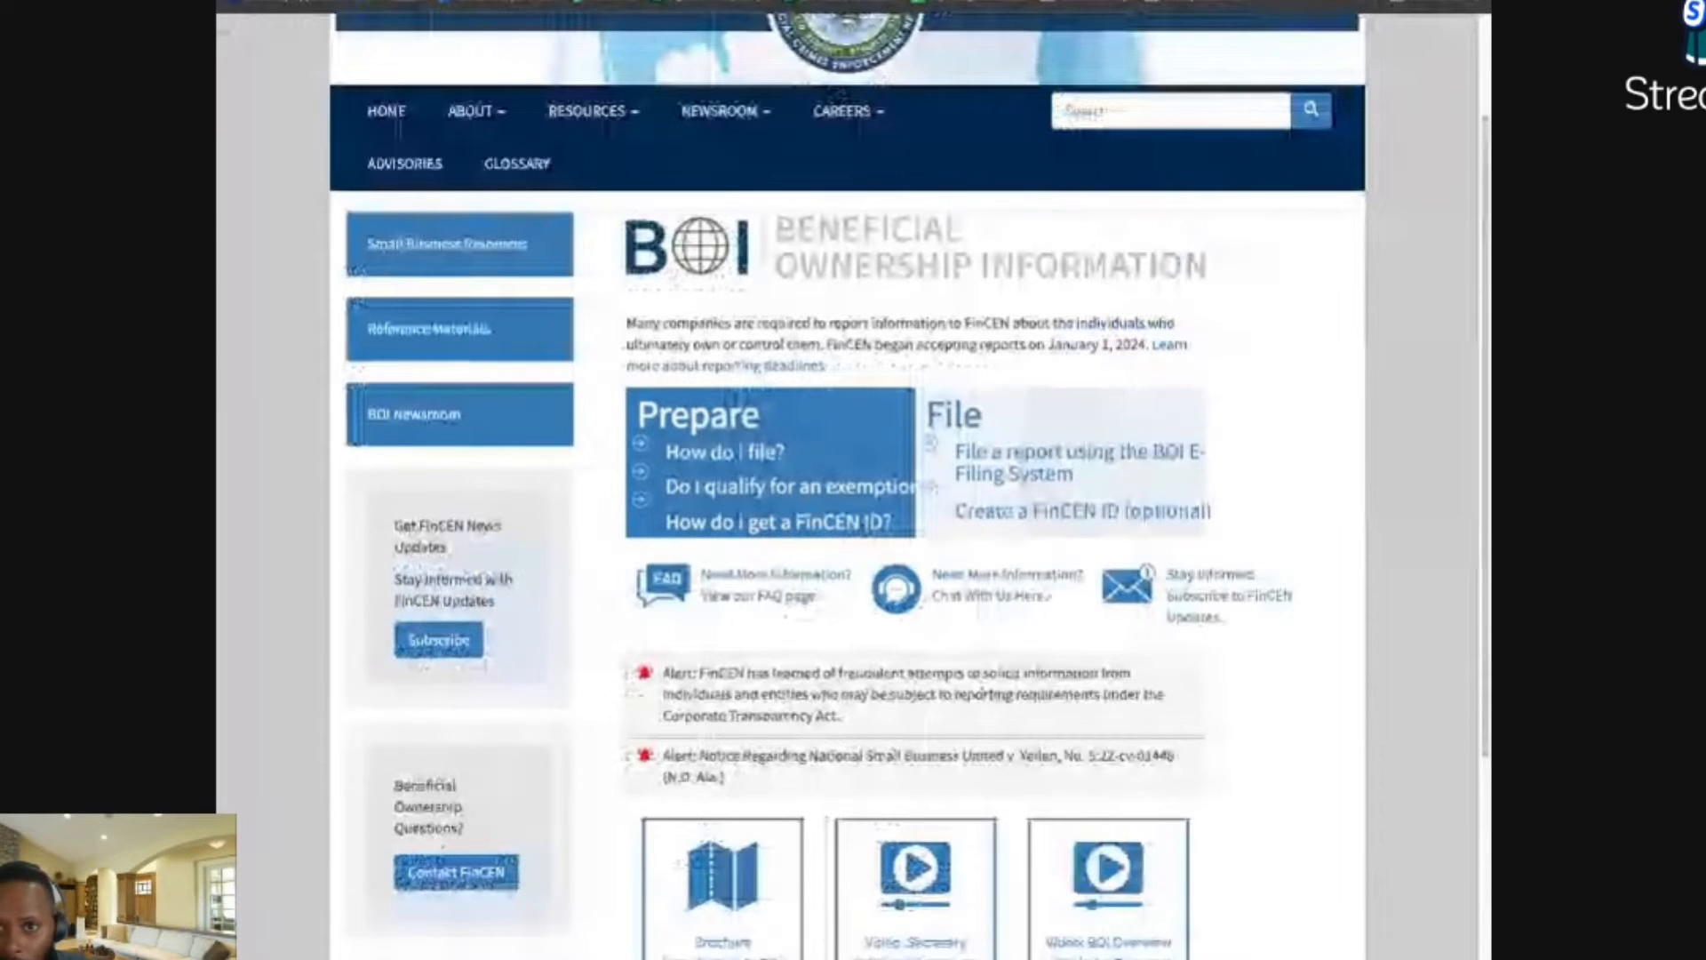
Step: Go from FinCEN's BOI page to the BOI E-Filing System welcome page via the File section
{"action": "left_click", "coordinate": [512, 115]}
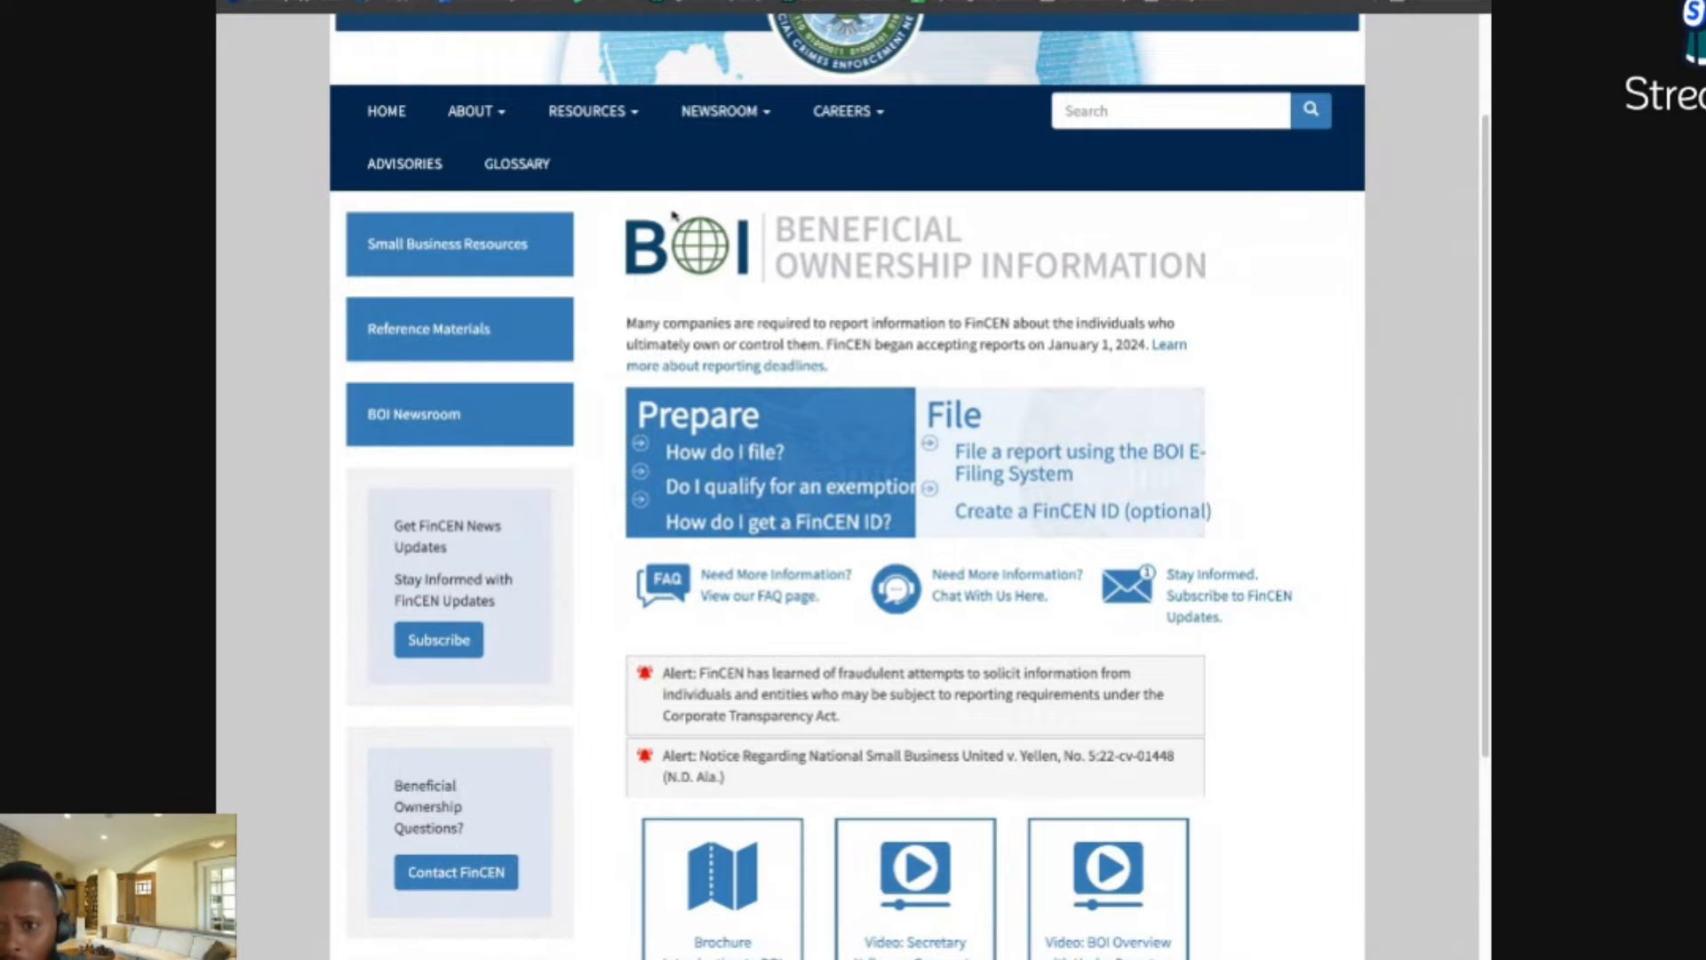
{"action": "scroll", "coordinate": [717, 284], "scroll_direction": "up", "scroll_amount": 2}
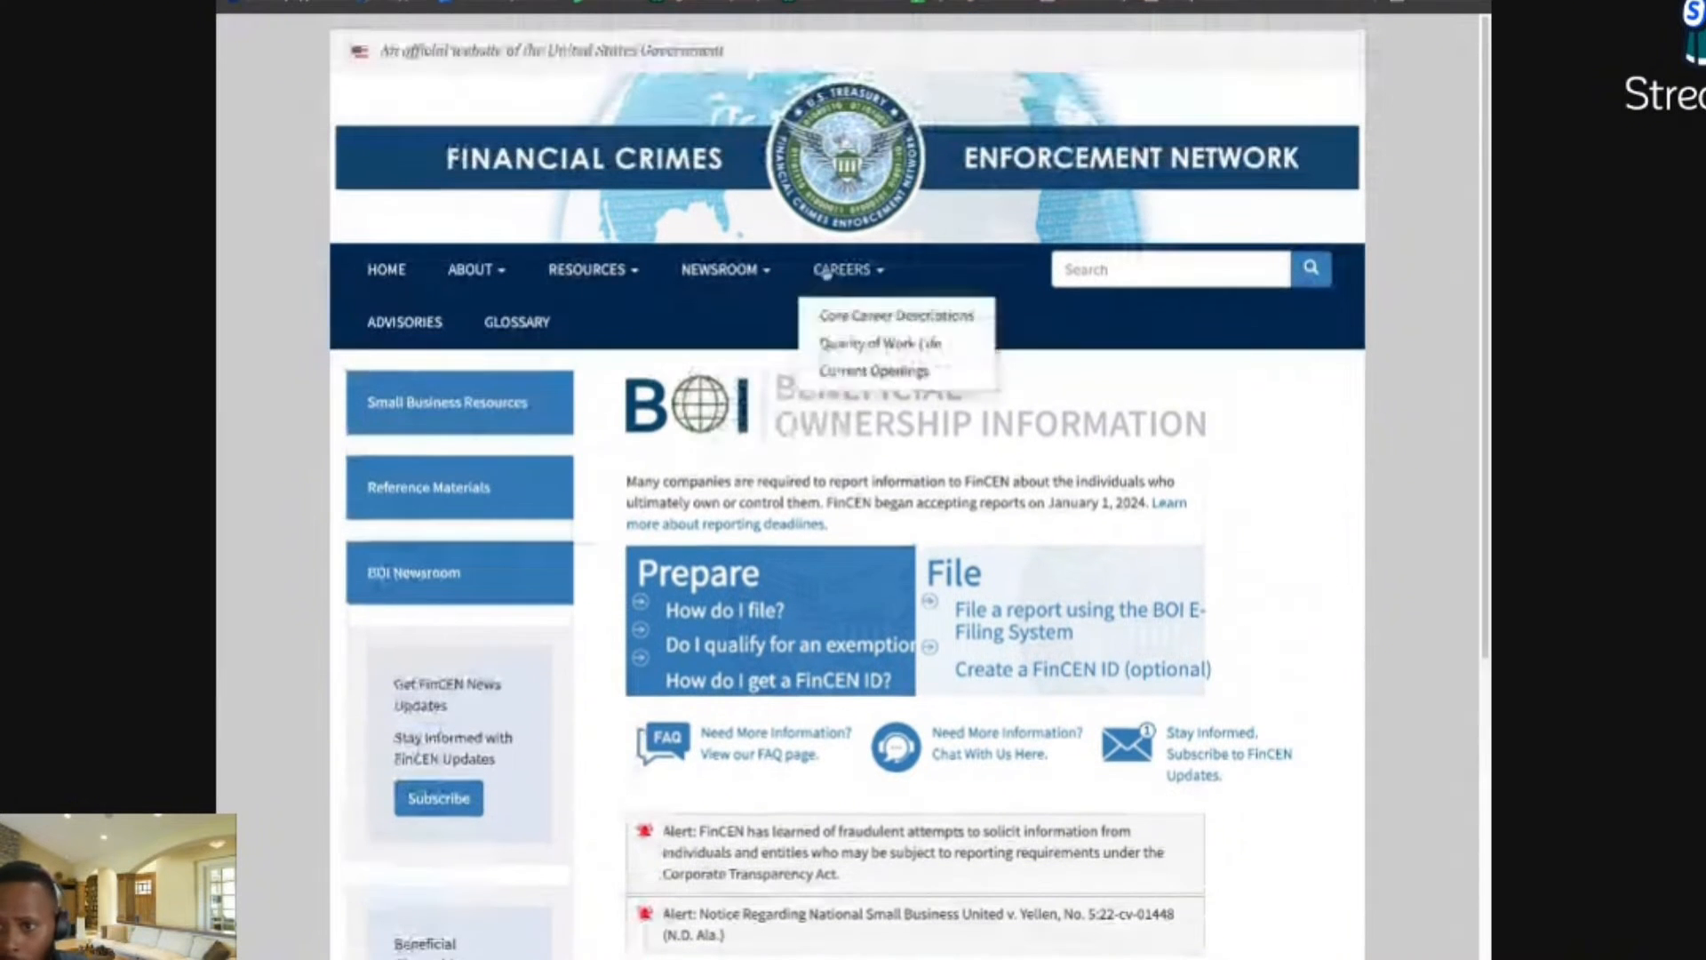
{"action": "mouse_move", "coordinate": [595, 250]}
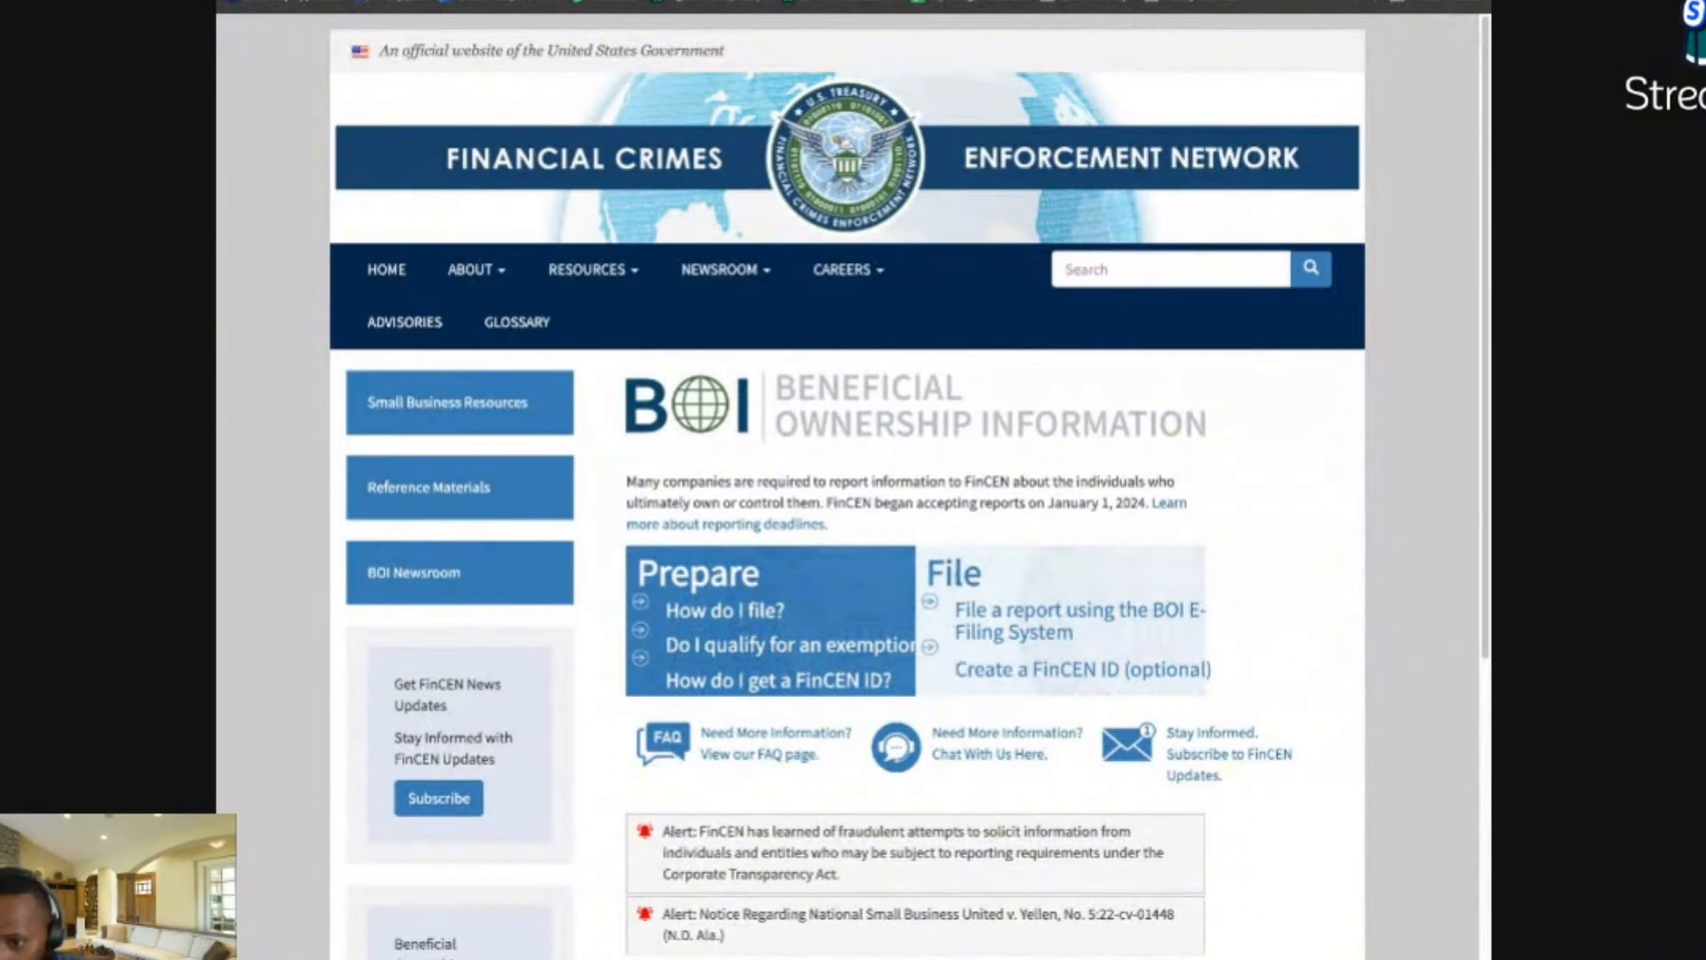
{"action": "left_click", "coordinate": [993, 636]}
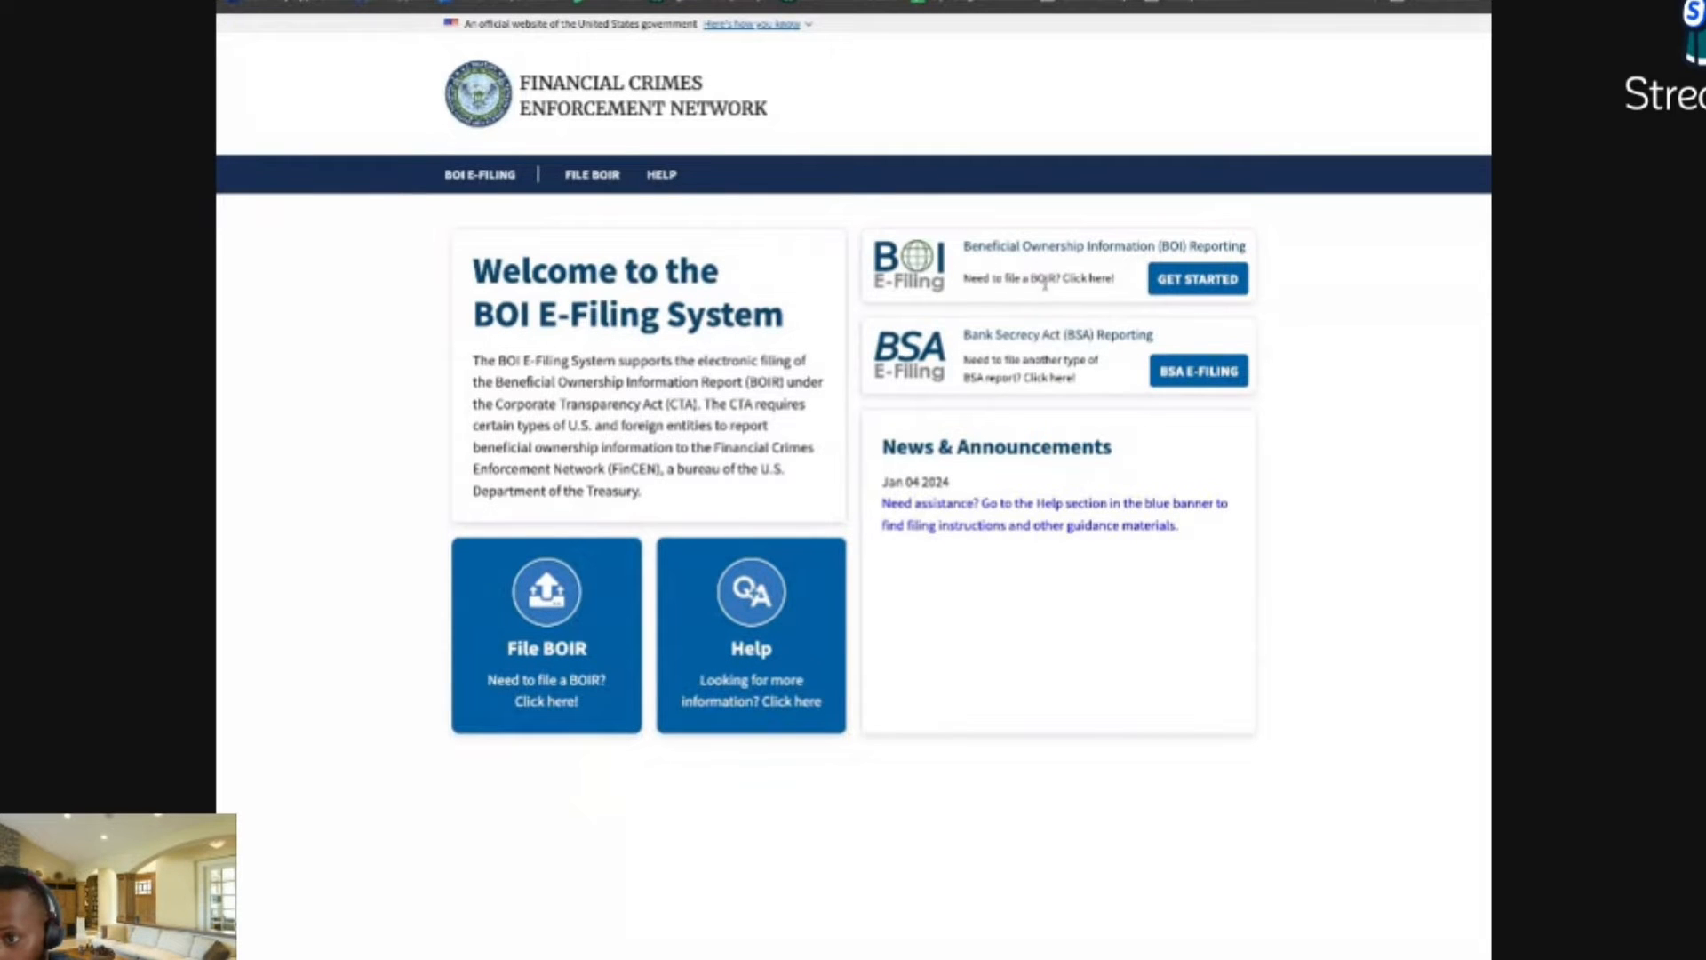
Step: Get started and choose 'Prepare & Submit BOIR' in the File Online BOIR card
{"action": "left_click", "coordinate": [1198, 279]}
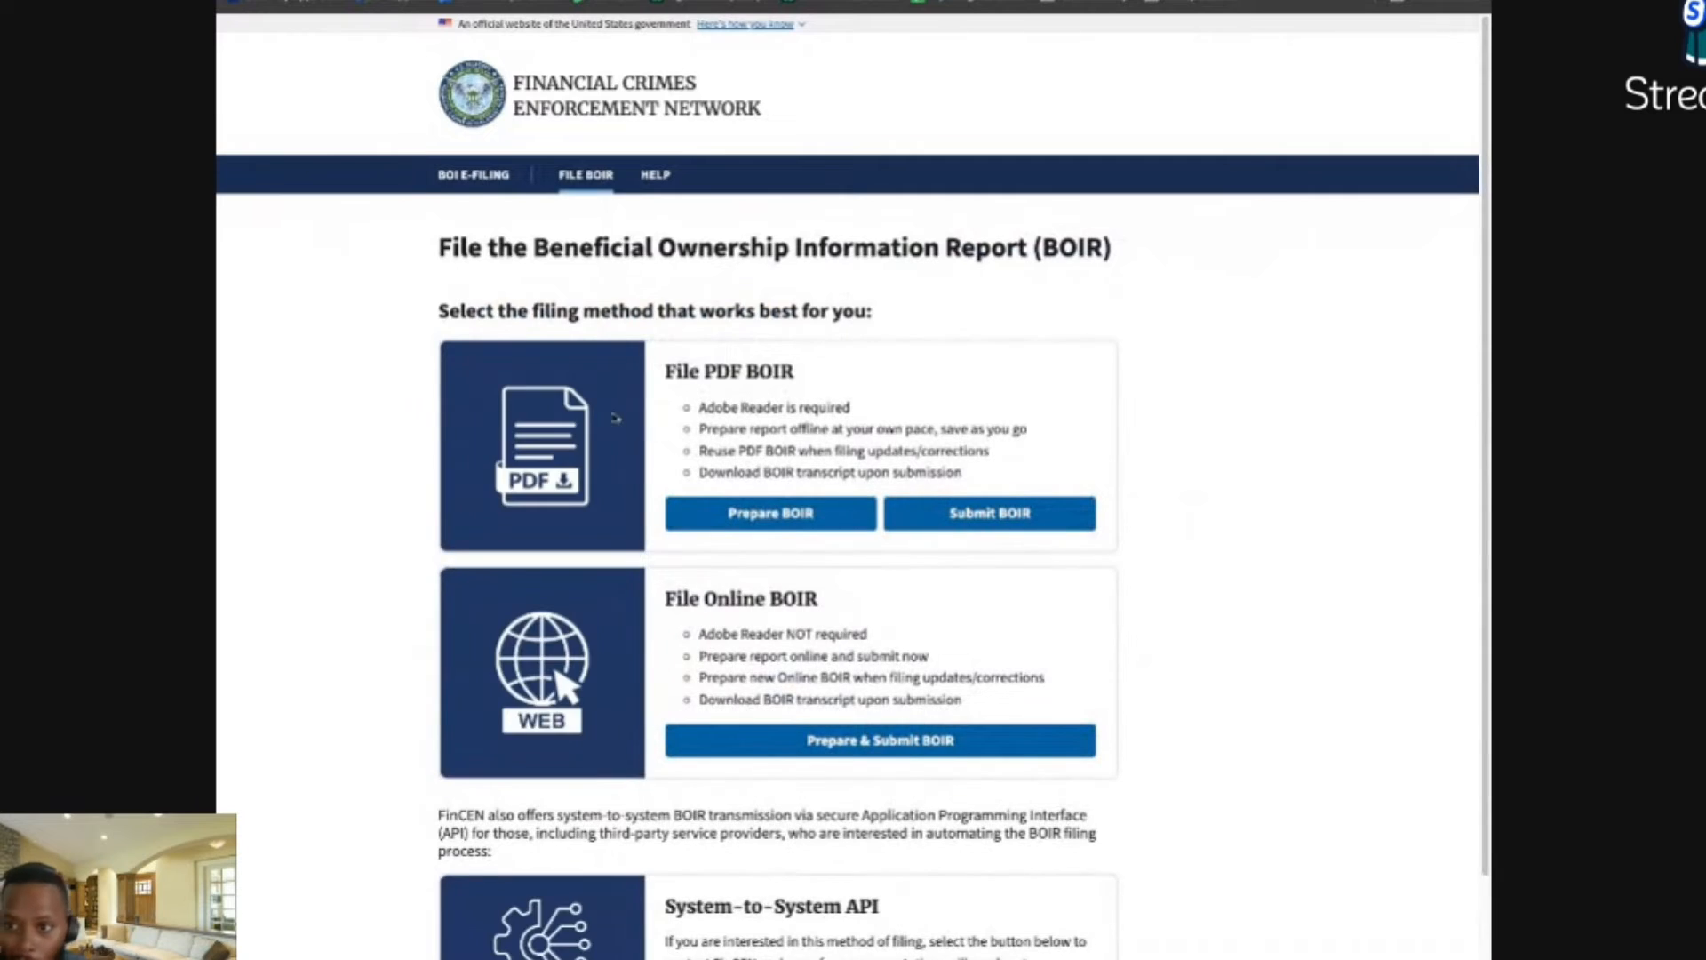
{"action": "scroll", "coordinate": [611, 421], "scroll_direction": "down", "scroll_amount": 1}
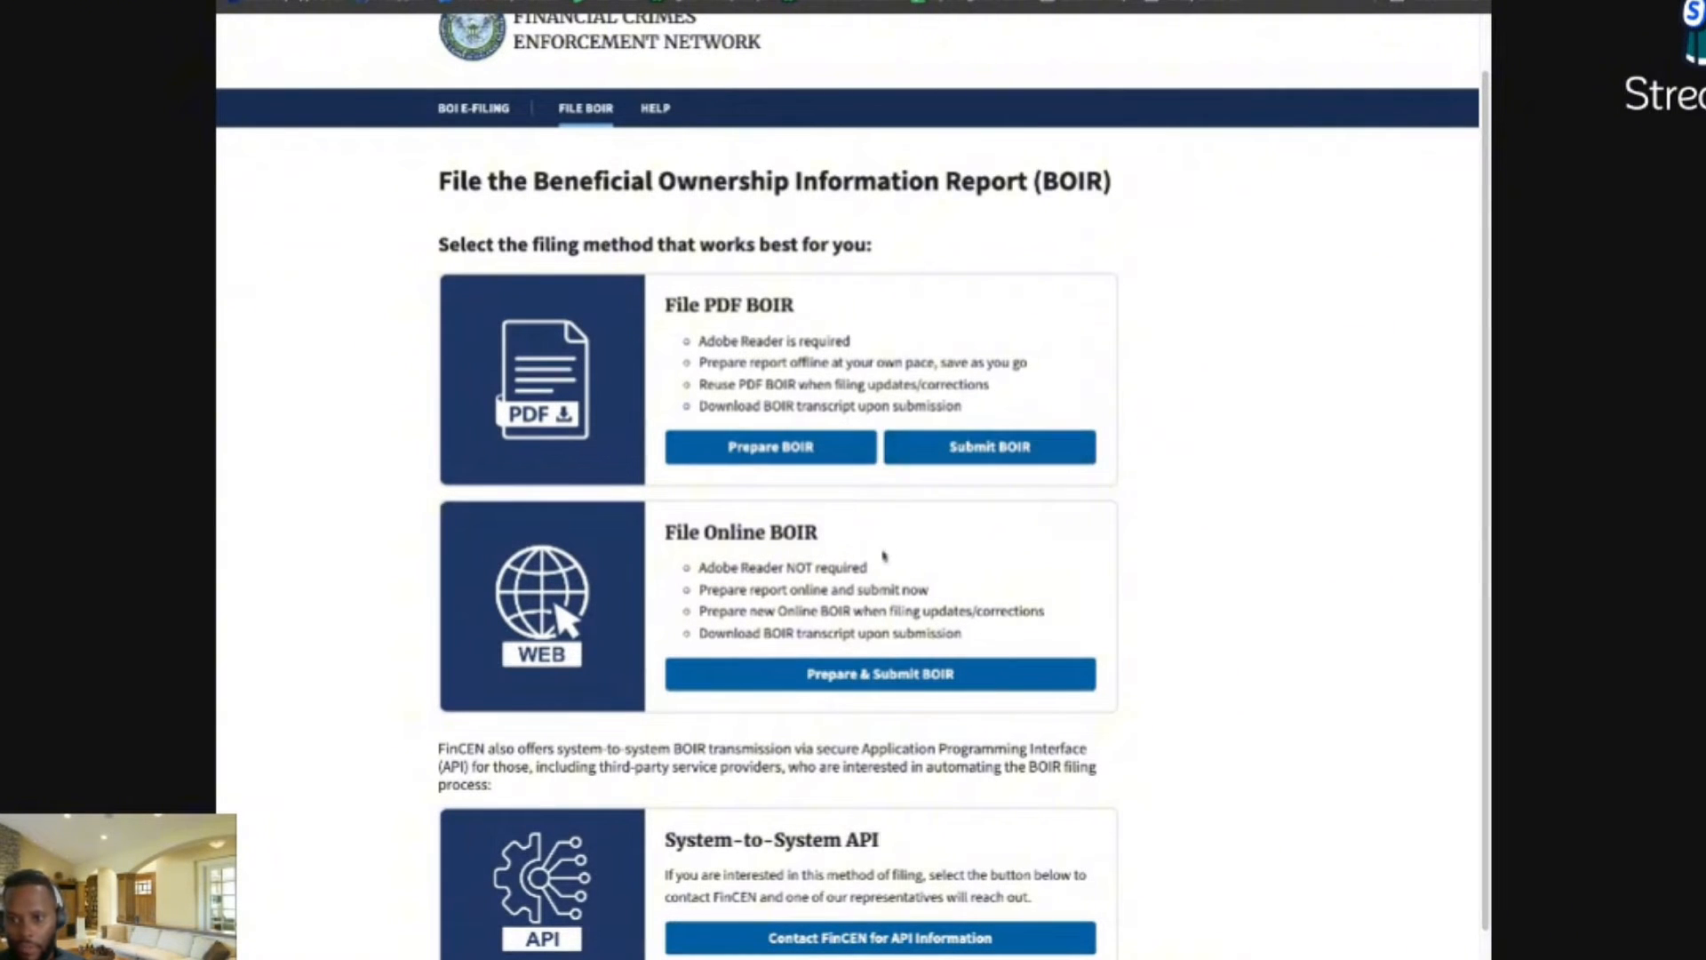
{"action": "scroll", "coordinate": [748, 560], "scroll_direction": "down", "scroll_amount": 1}
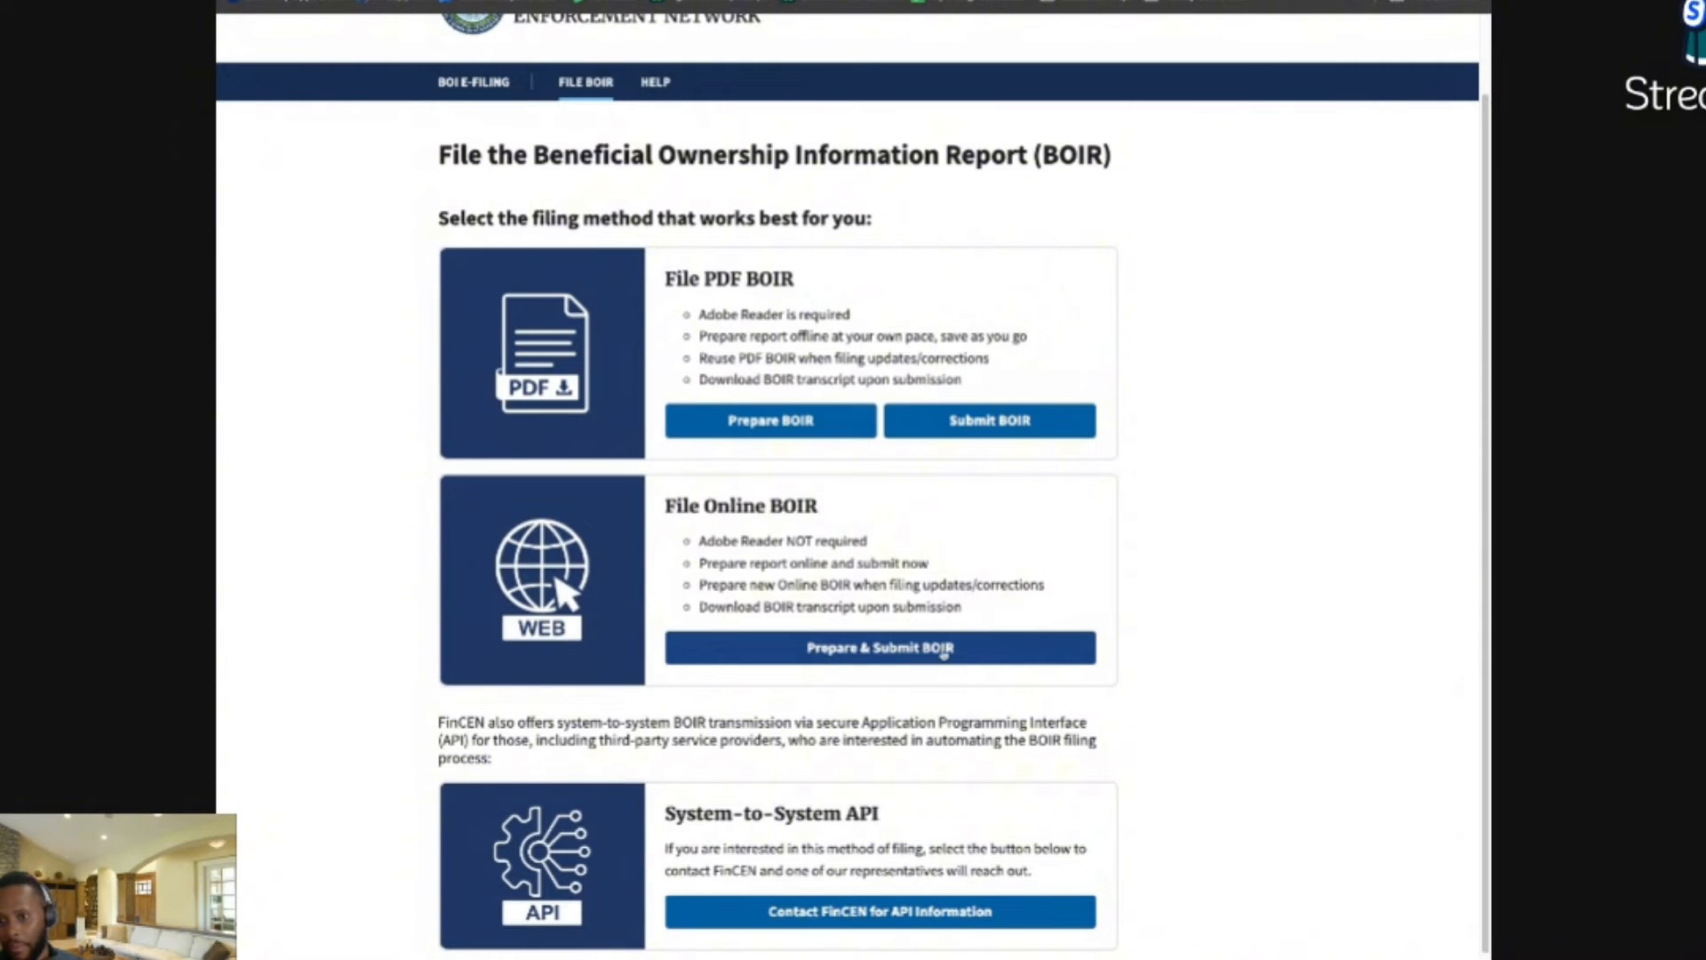
{"action": "left_click", "coordinate": [866, 653]}
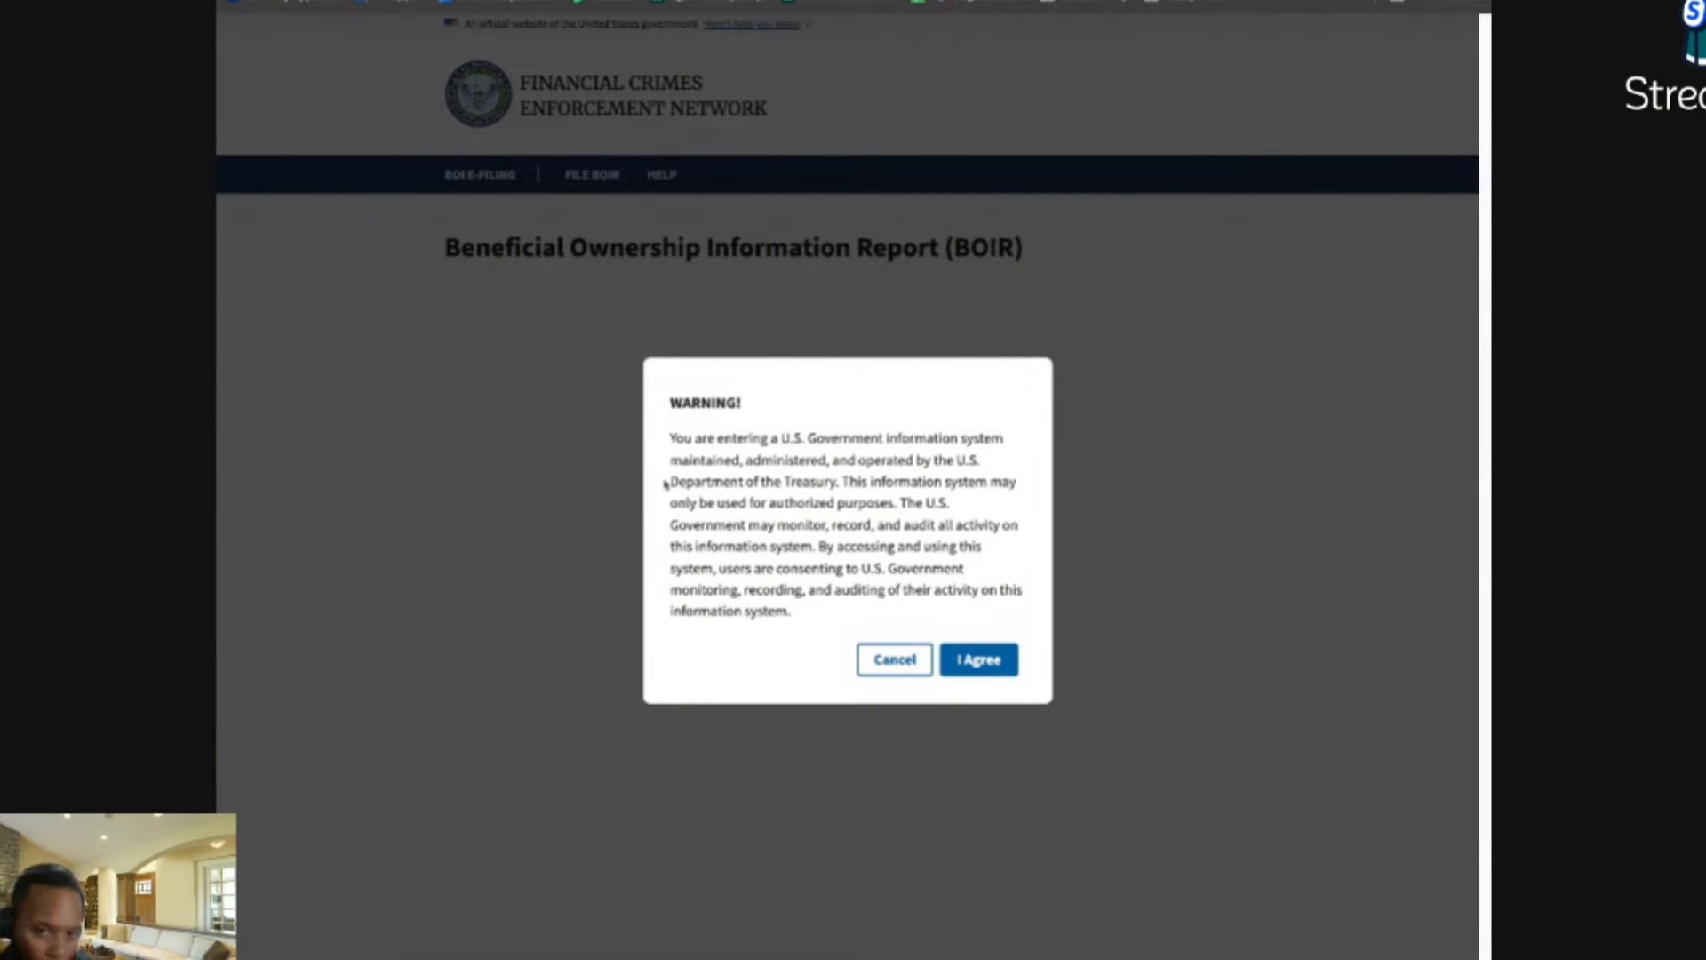
Step: Agree to the government warning, select 'a. Initial report' as the filing type, and continue
{"action": "left_click", "coordinate": [978, 672]}
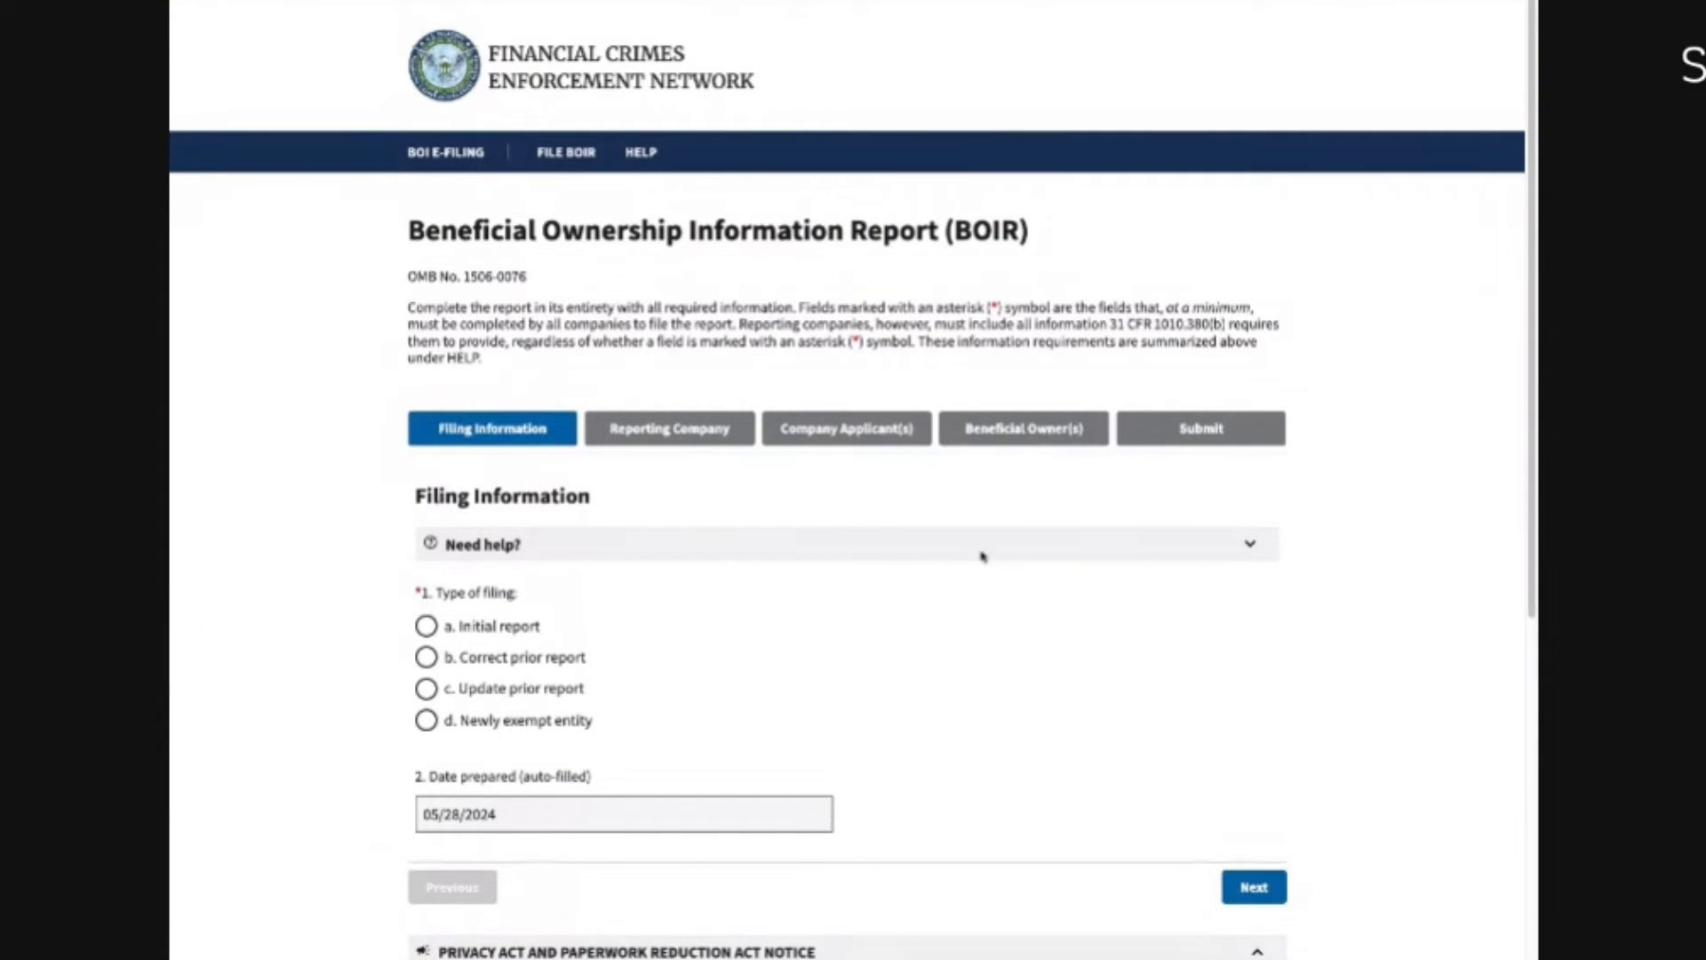
{"action": "scroll", "coordinate": [714, 290], "scroll_direction": "down", "scroll_amount": 1}
{"action": "scroll", "coordinate": [702, 302], "scroll_direction": "down", "scroll_amount": 1}
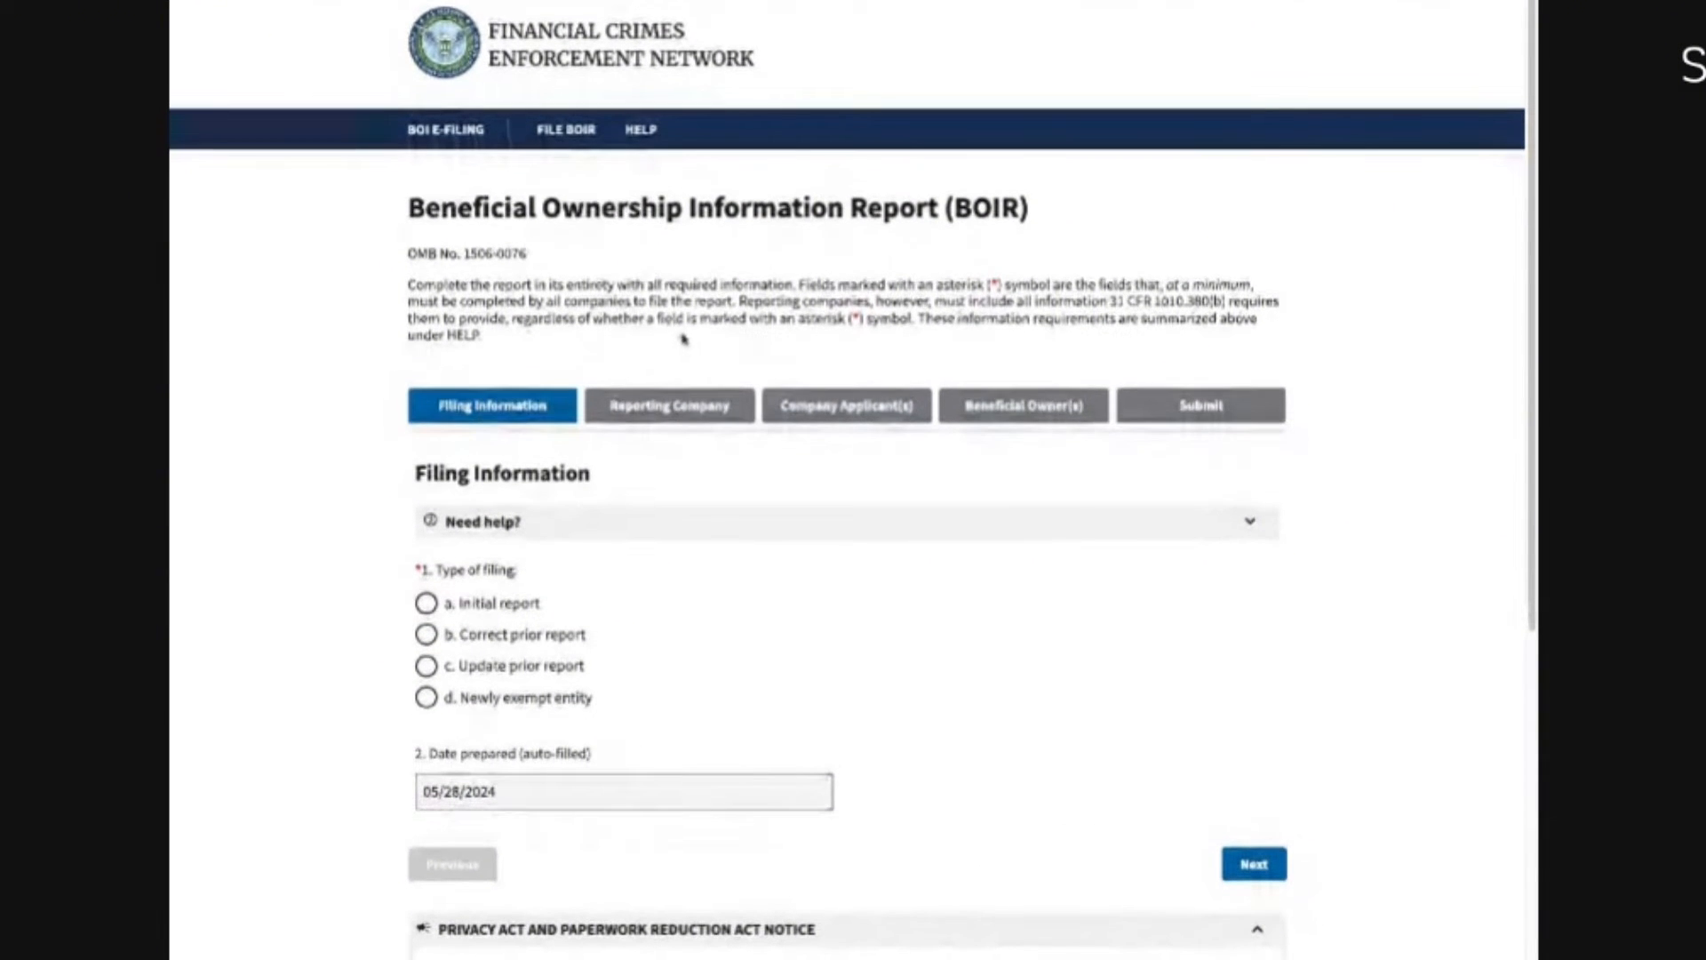
{"action": "scroll", "coordinate": [629, 423], "scroll_direction": "down", "scroll_amount": 1}
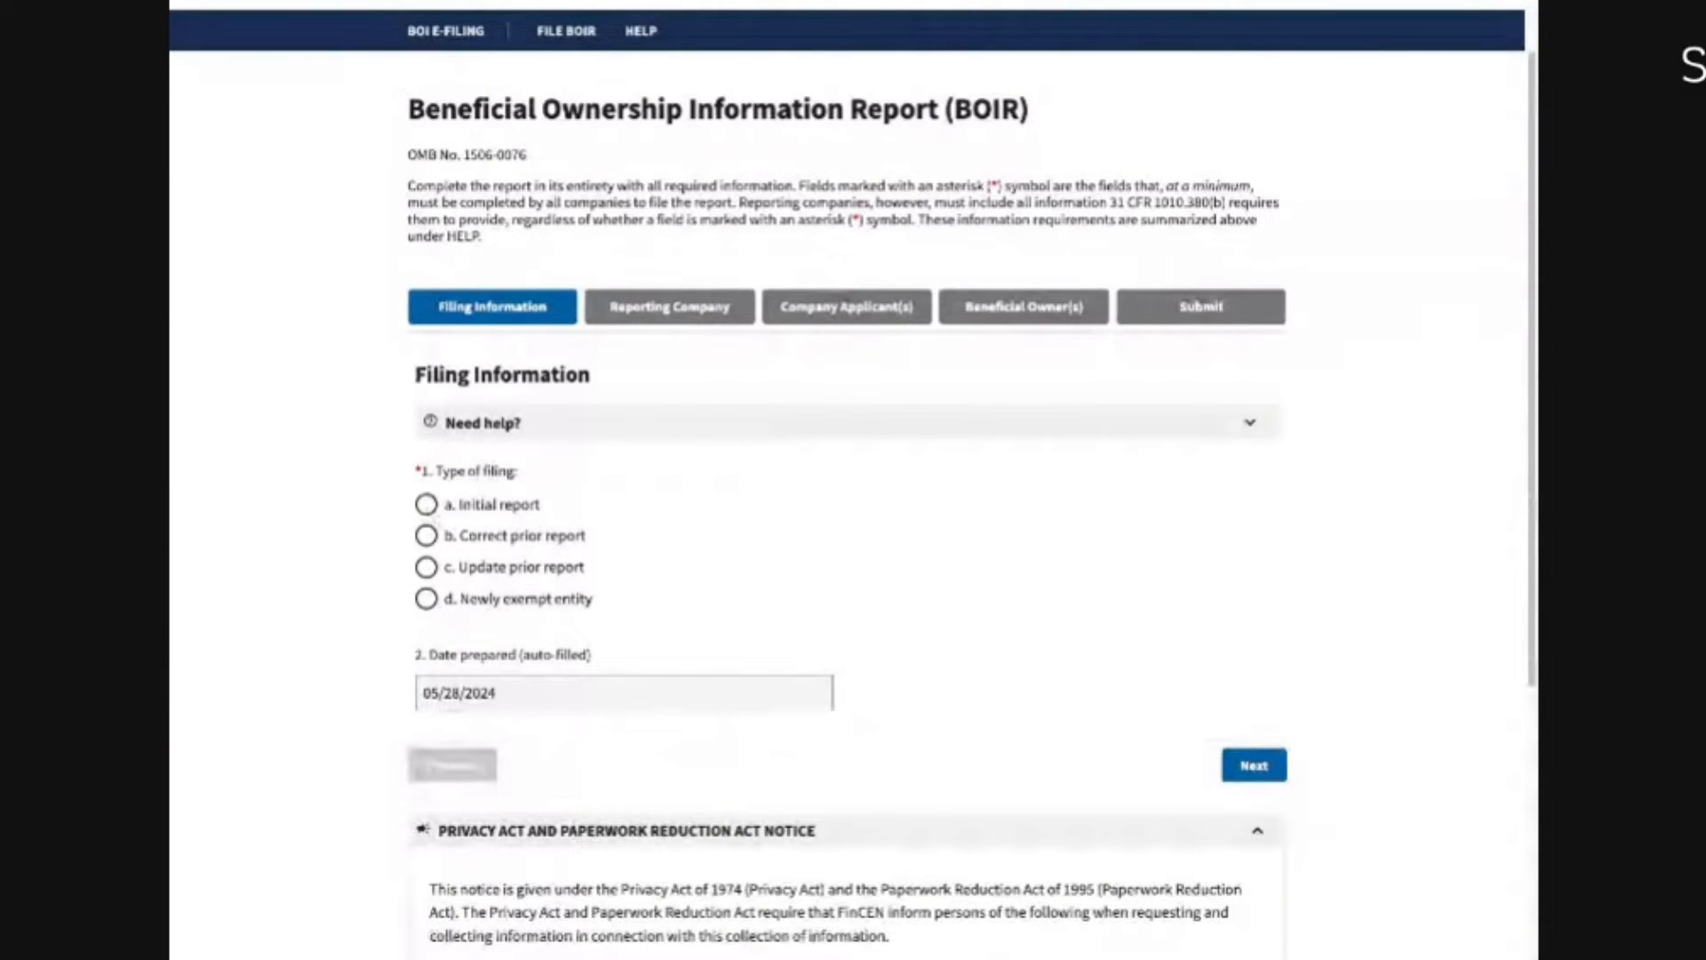
{"action": "left_click", "coordinate": [426, 503]}
{"action": "scroll", "coordinate": [494, 222], "scroll_direction": "down", "scroll_amount": 3}
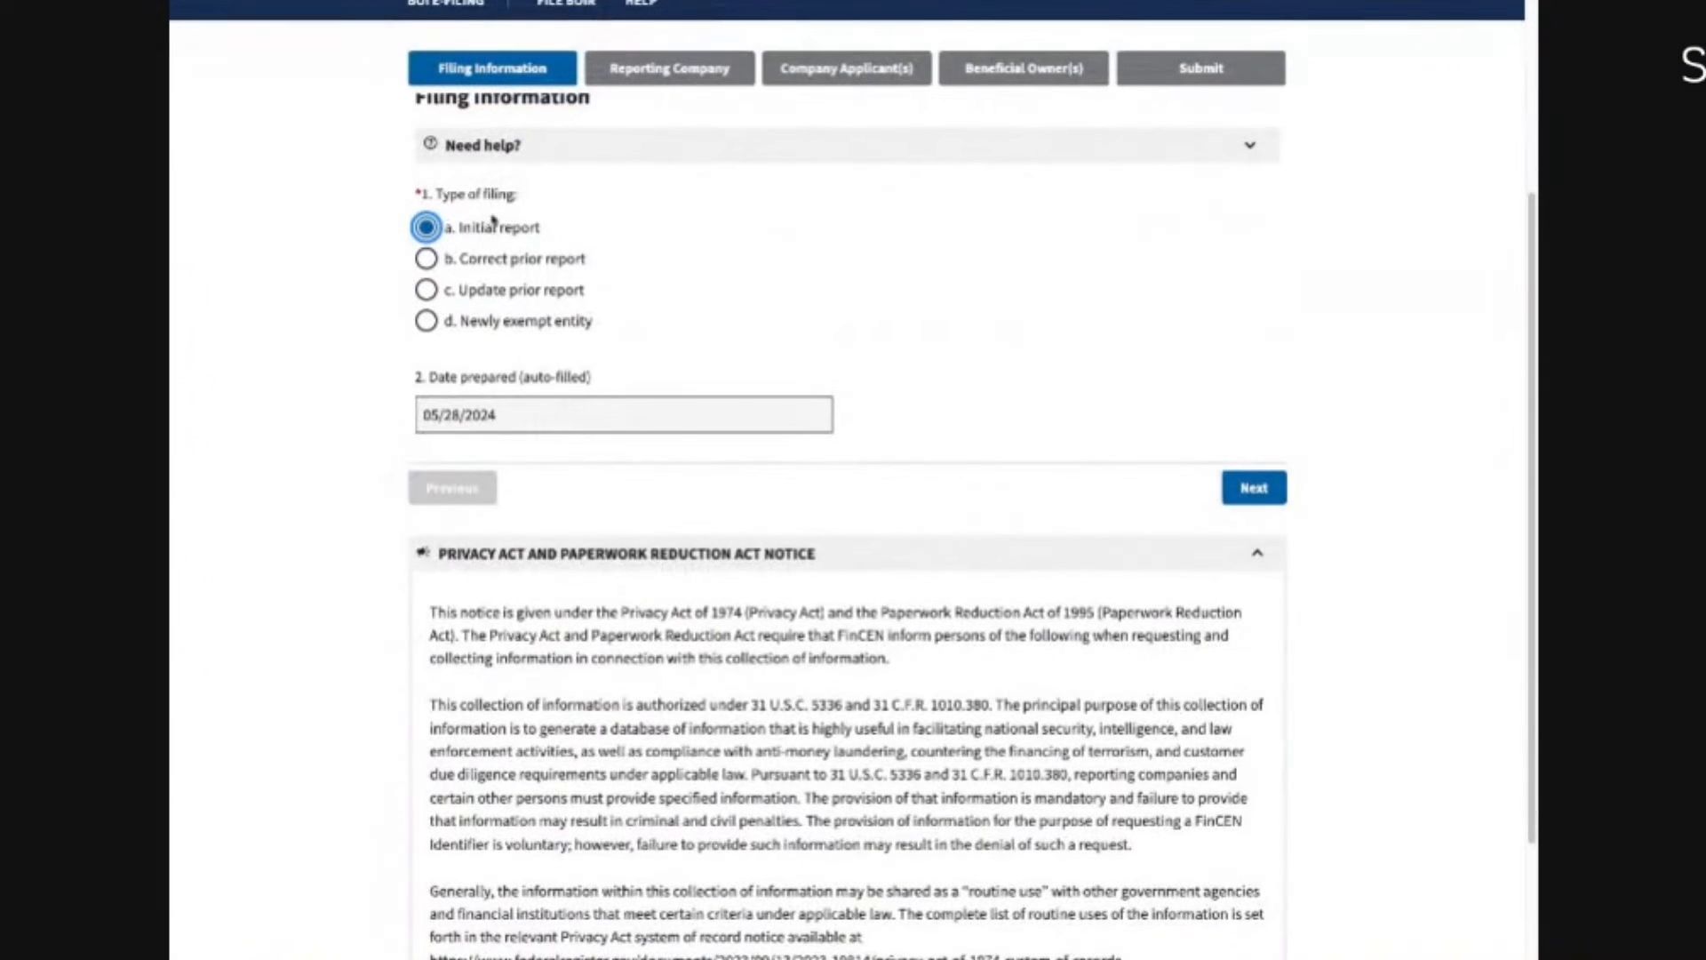
{"action": "left_click", "coordinate": [1254, 488]}
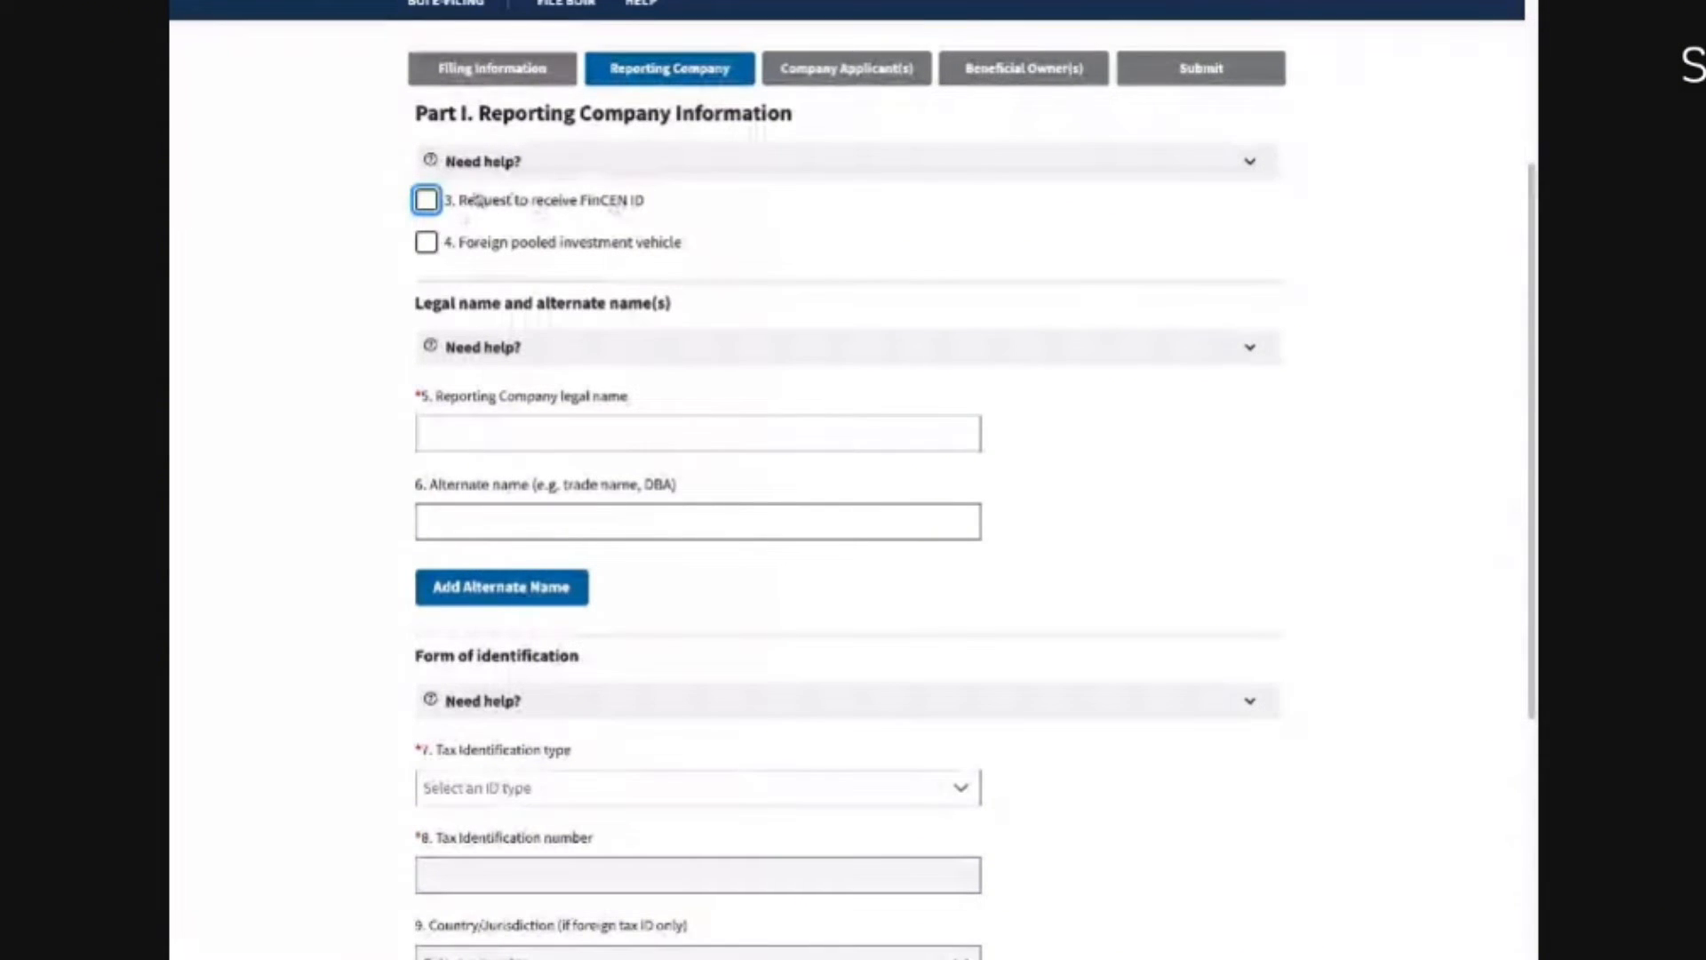
Step: Check item 3, 'Request to receive FinCEN ID', for the reporting company
{"action": "left_click", "coordinate": [352, 226]}
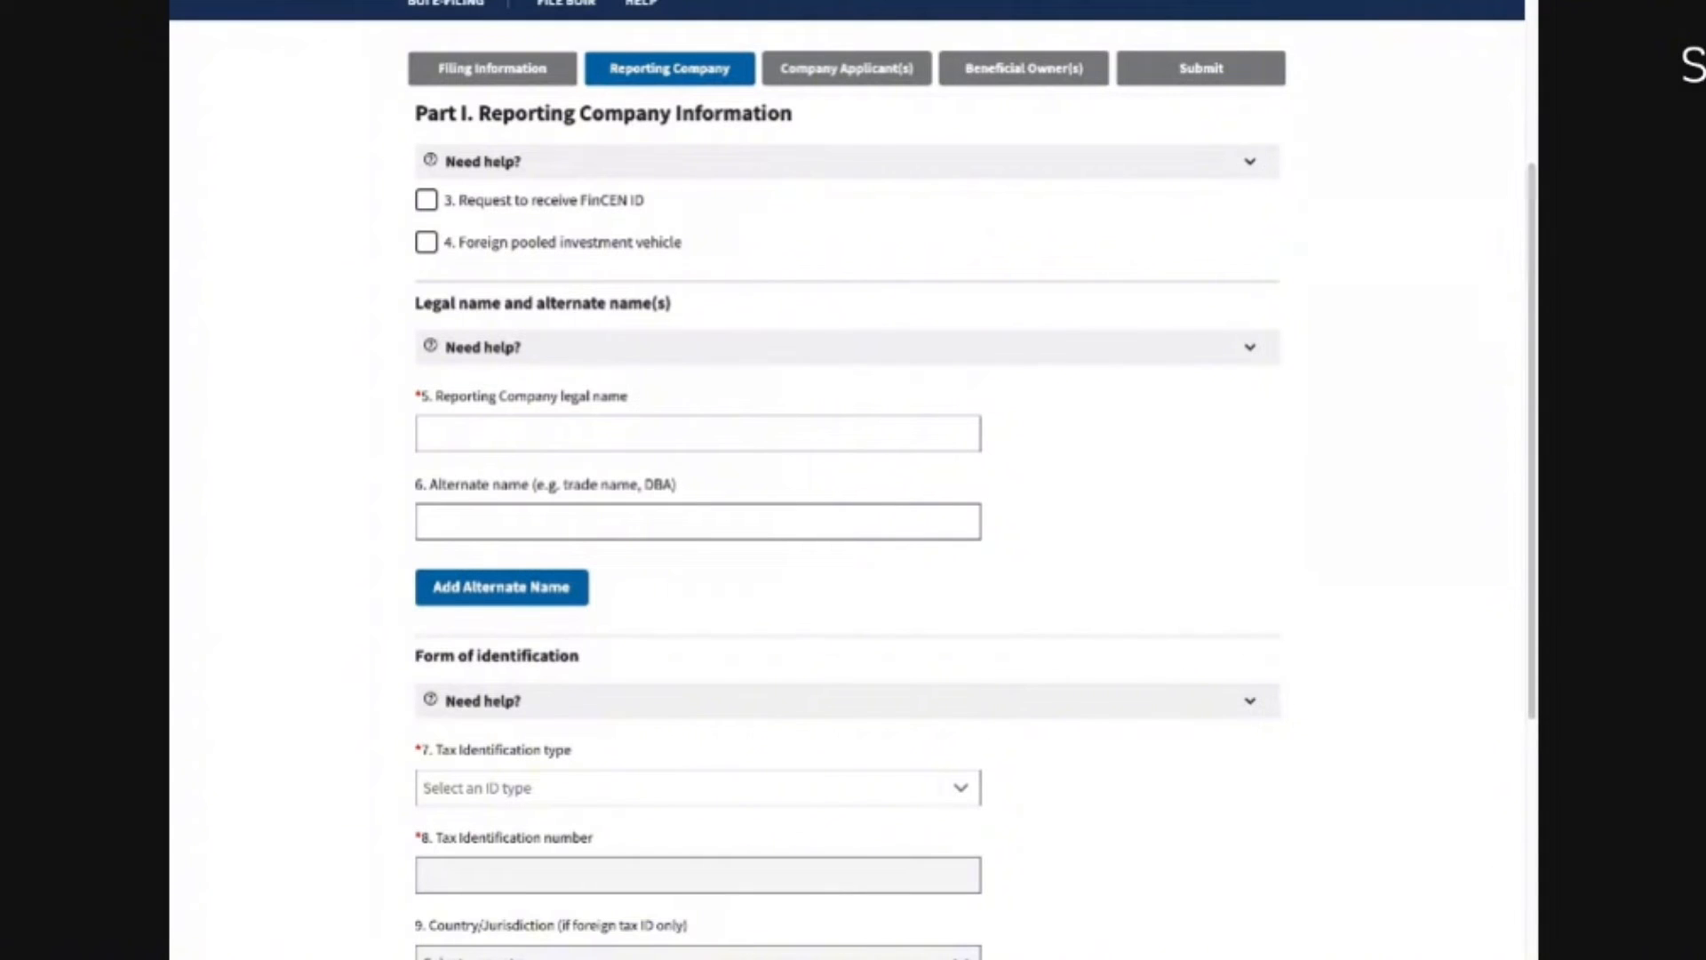
{"action": "left_click", "coordinate": [426, 199]}
{"action": "left_click", "coordinate": [383, 250]}
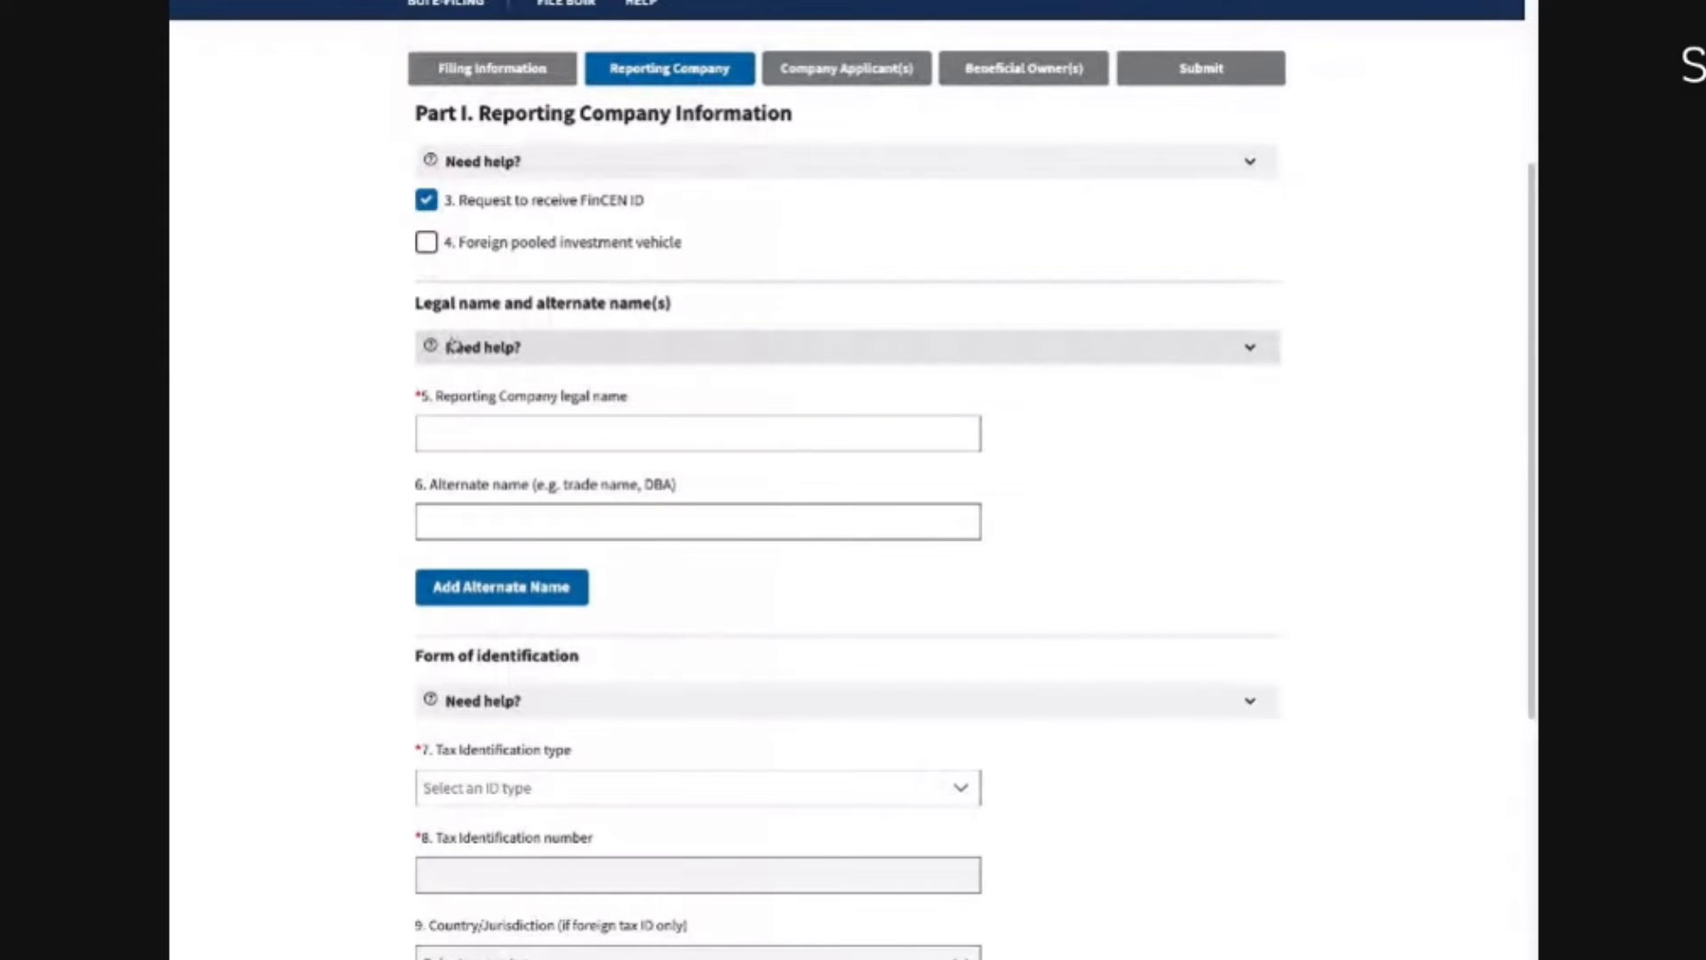
{"action": "left_click", "coordinate": [480, 162]}
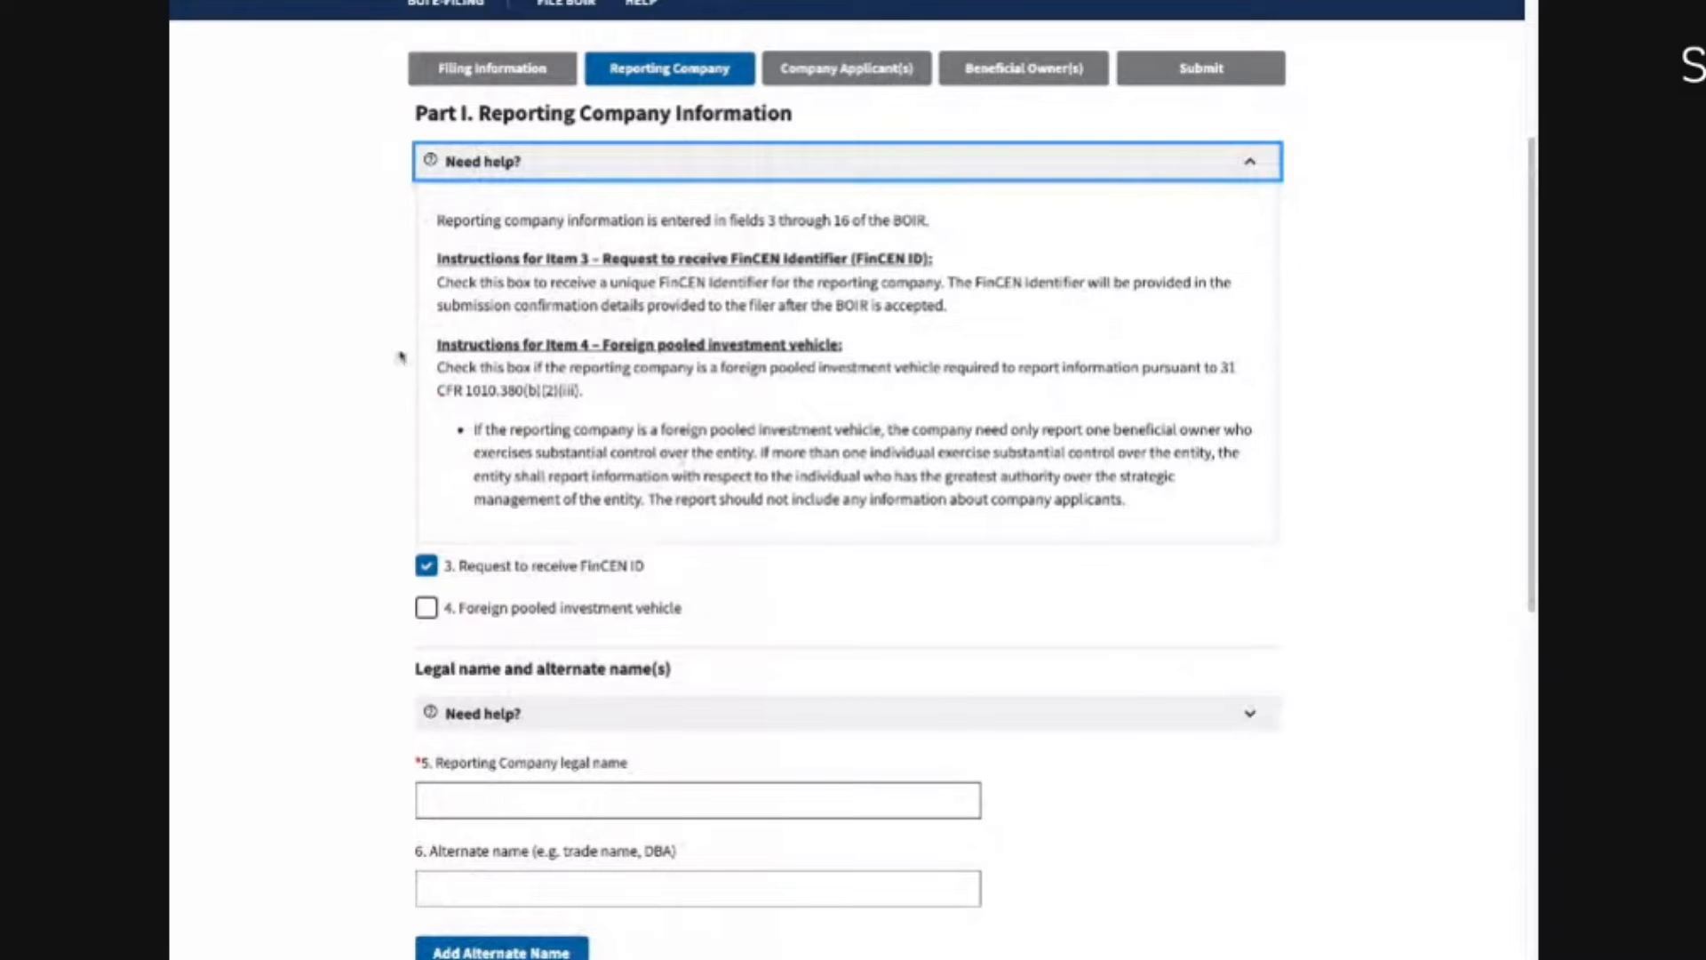
{"action": "left_click", "coordinate": [457, 173]}
{"action": "left_click", "coordinate": [481, 430]}
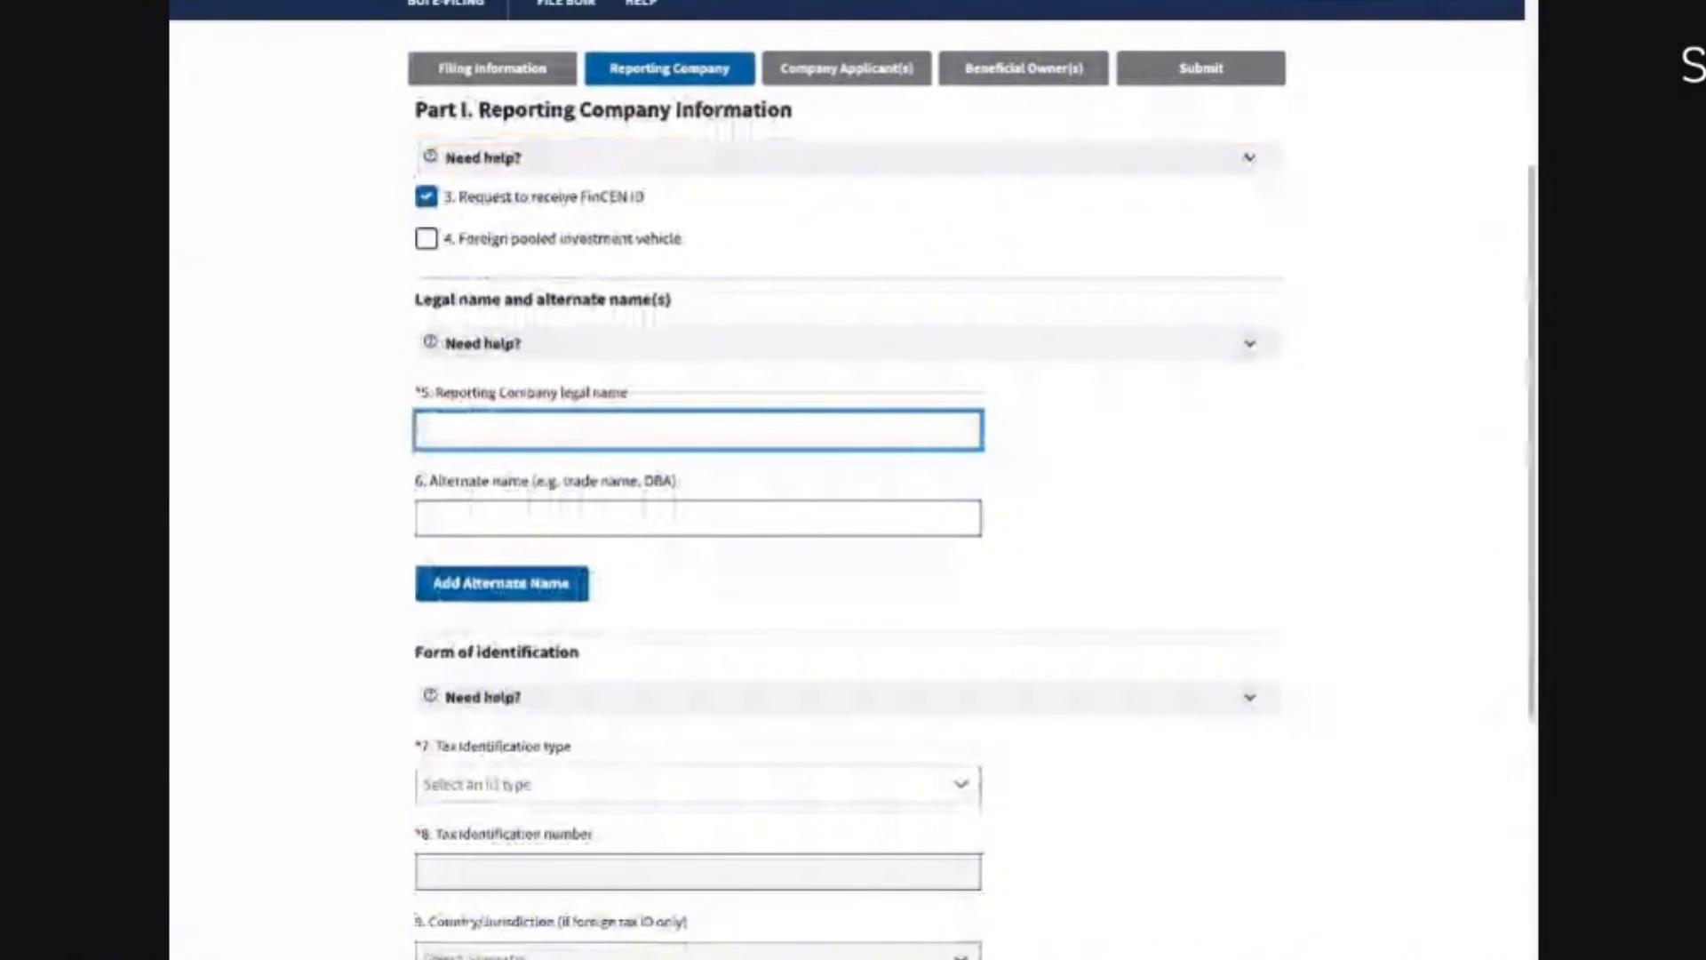
Step: Enter 'Johnson LLC' as the legal name and leave the alternate name blank
{"action": "type", "text": "Johnson LLC"}
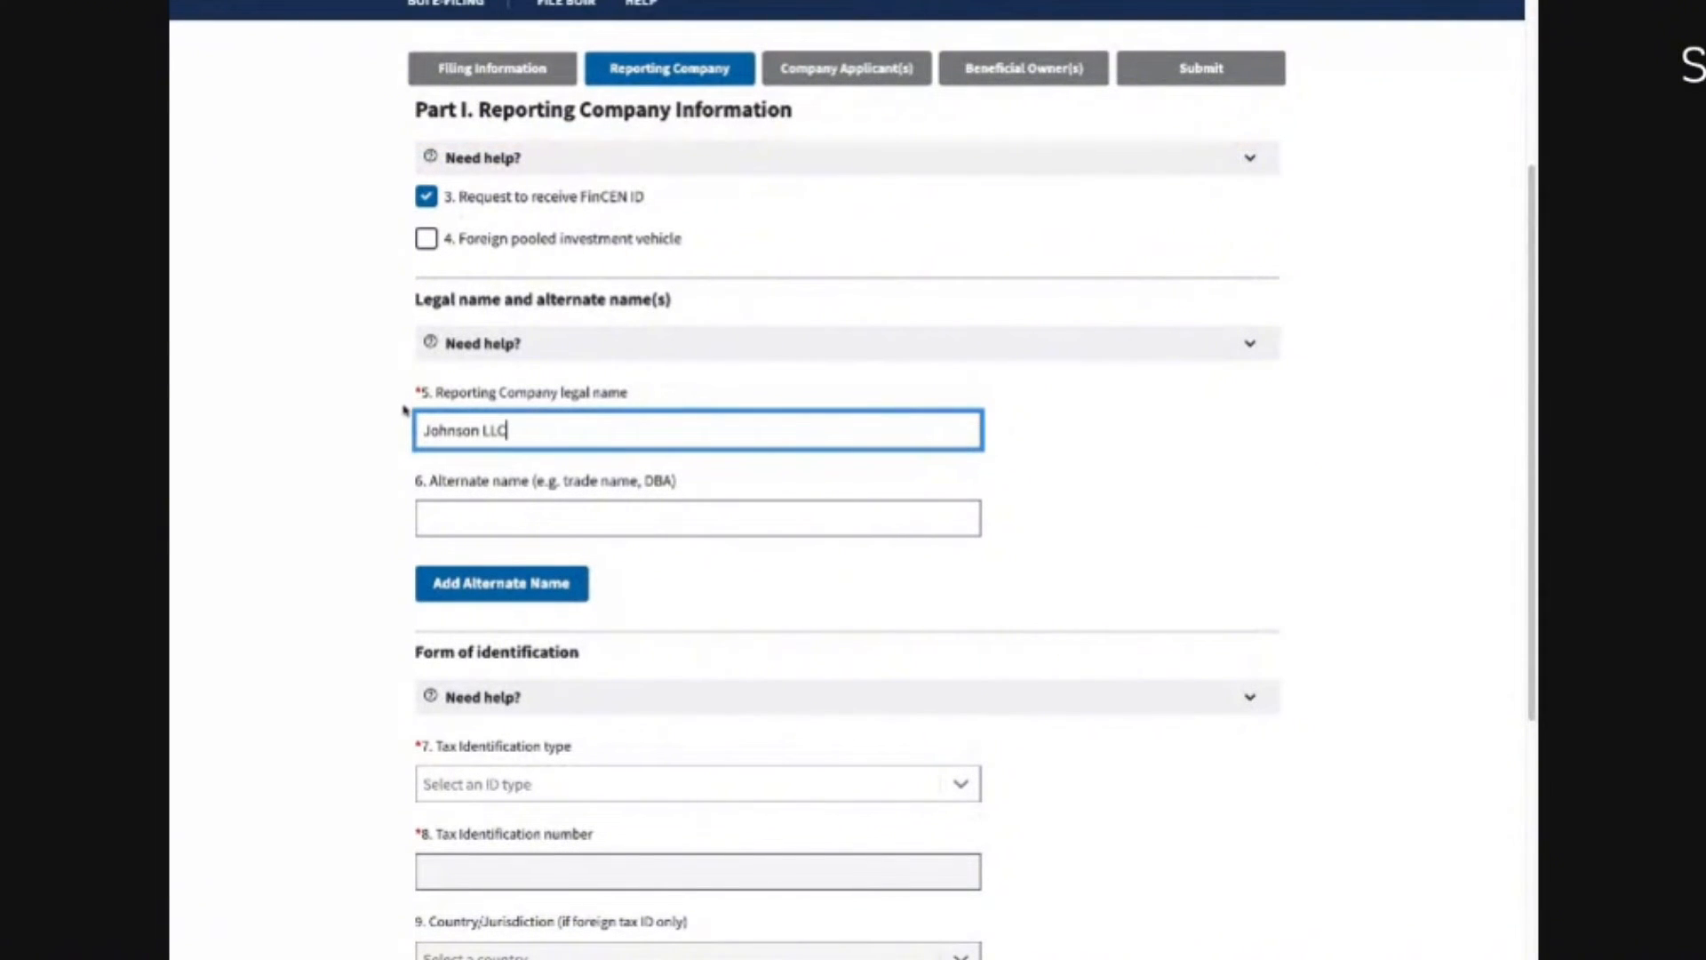
{"action": "scroll", "coordinate": [411, 425], "scroll_direction": "down", "scroll_amount": 2}
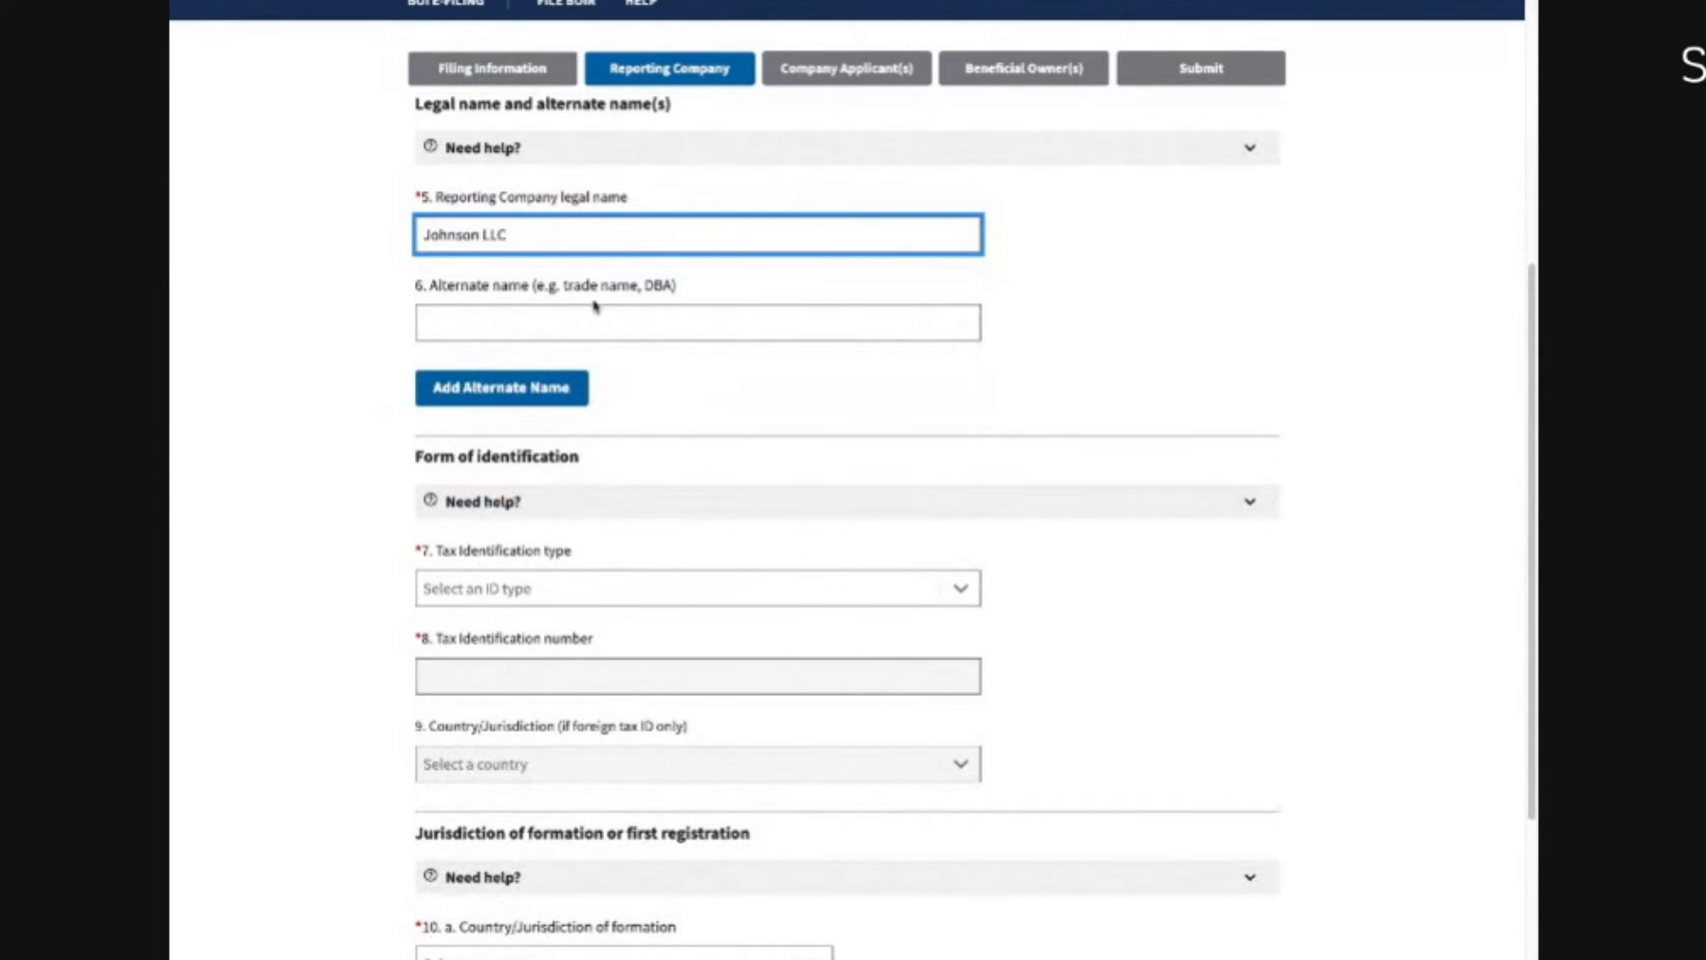
{"action": "left_click", "coordinate": [529, 317]}
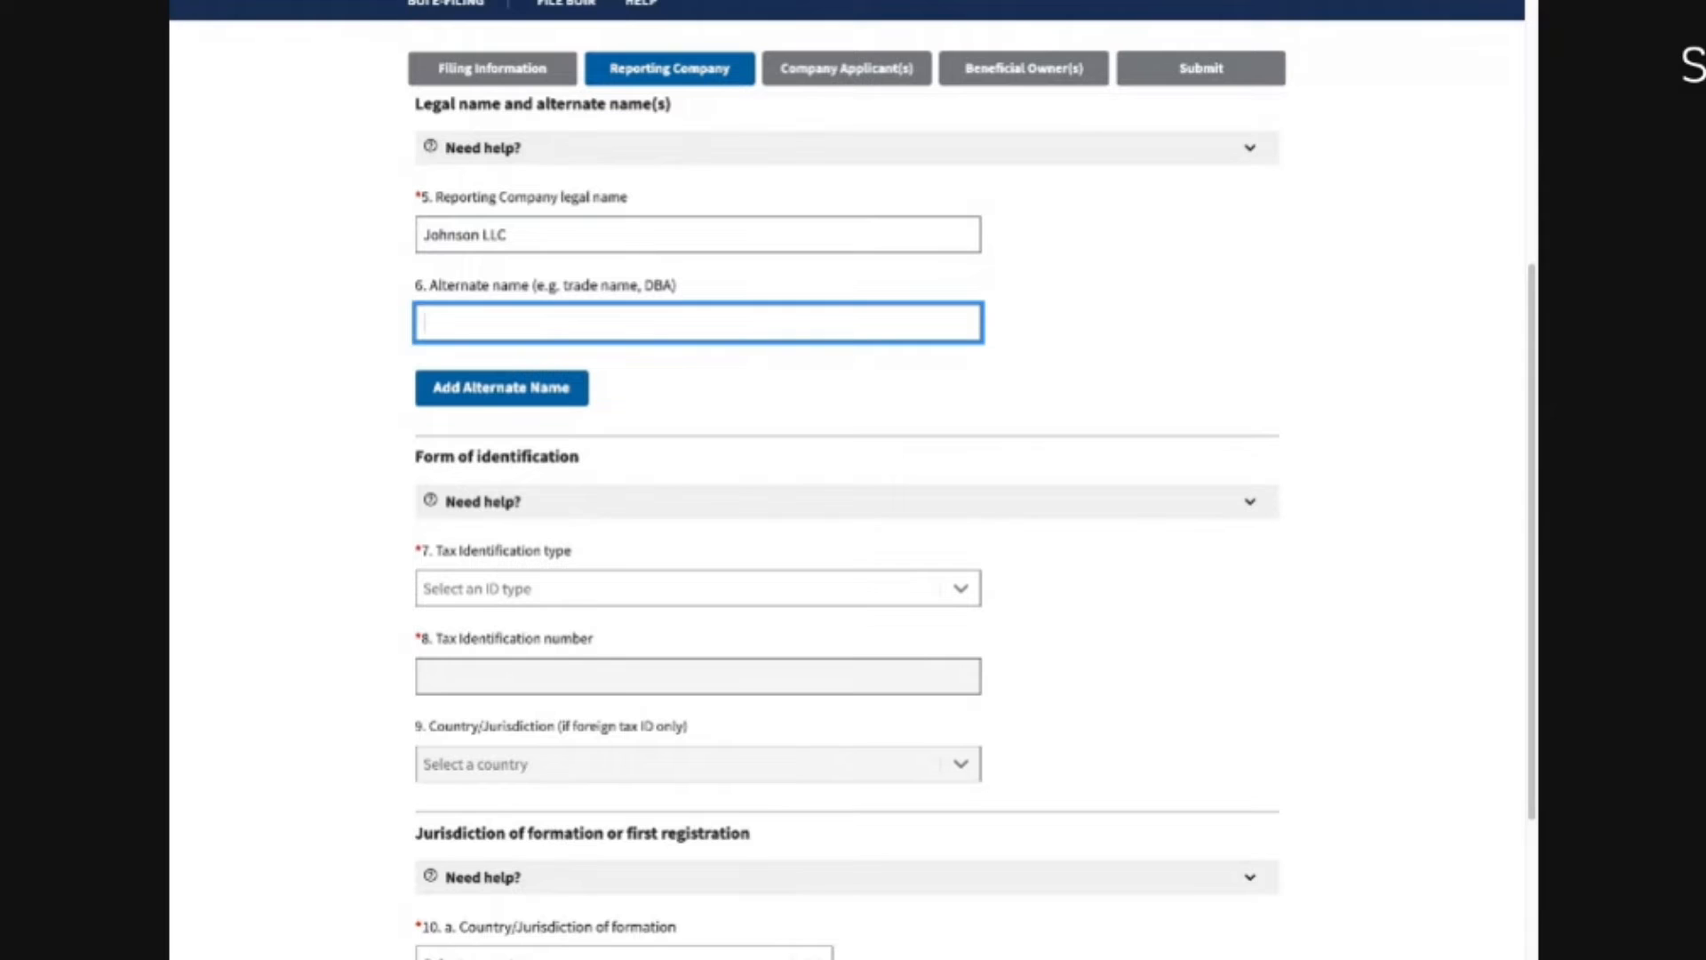
{"action": "type", "text": "Lee LLC"}
{"action": "key", "text": "BackSpace"}
{"action": "key", "text": "BackSpace"}
{"action": "key", "text": "BackSpace"}
{"action": "key", "text": "BackSpace"}
{"action": "type", "text": "Services"}
{"action": "left_click_drag", "start_coordinate": [505, 323], "coordinate": [326, 330]}
{"action": "key", "text": "BackSpace"}
Step: Set the tax identification type to EIN and enter the company's EIN number
{"action": "scroll", "coordinate": [510, 525], "scroll_direction": "down", "scroll_amount": 1}
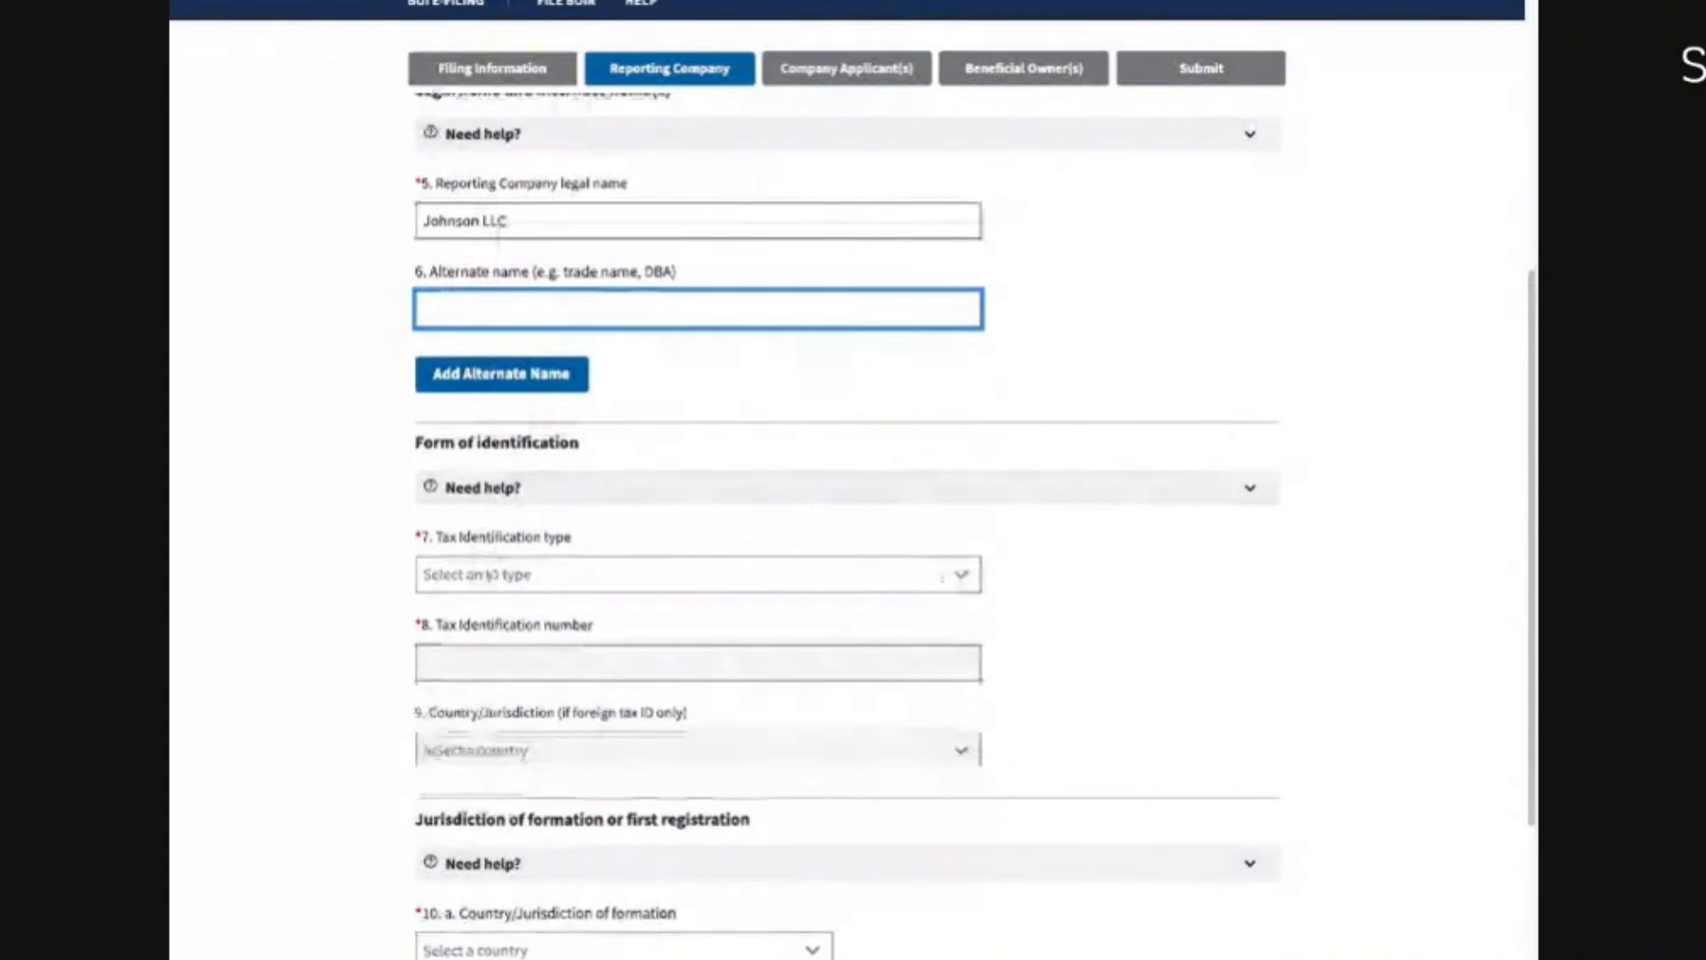
{"action": "left_click", "coordinate": [512, 460]}
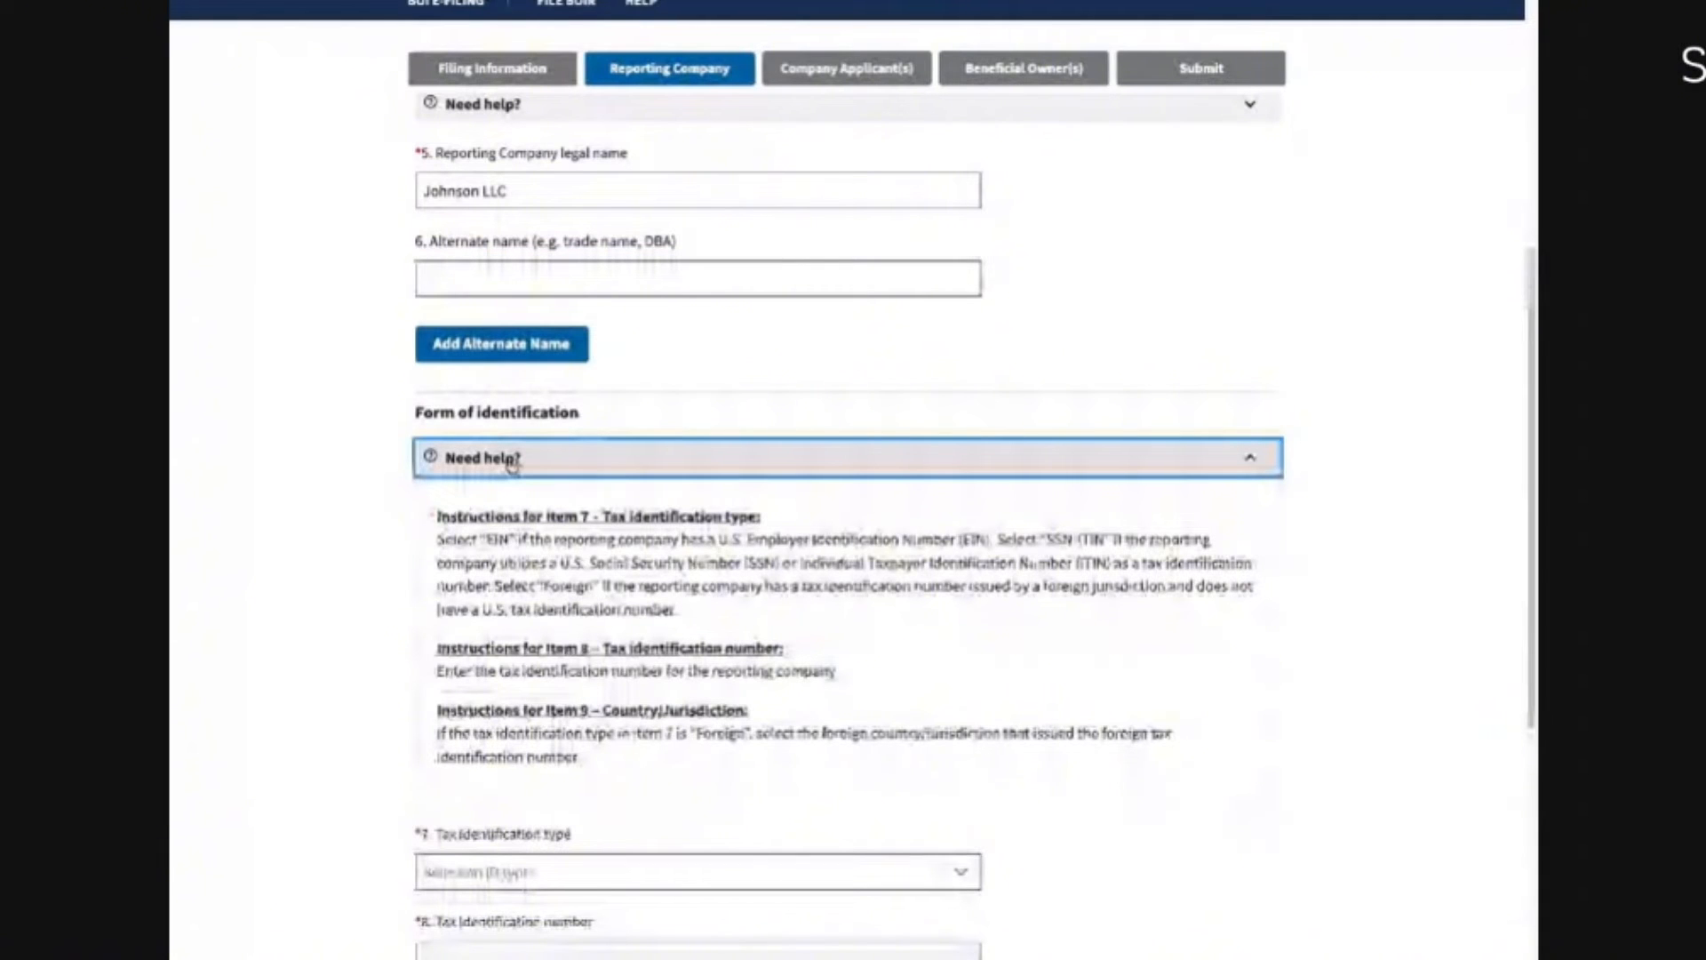
{"action": "left_click", "coordinate": [512, 459]}
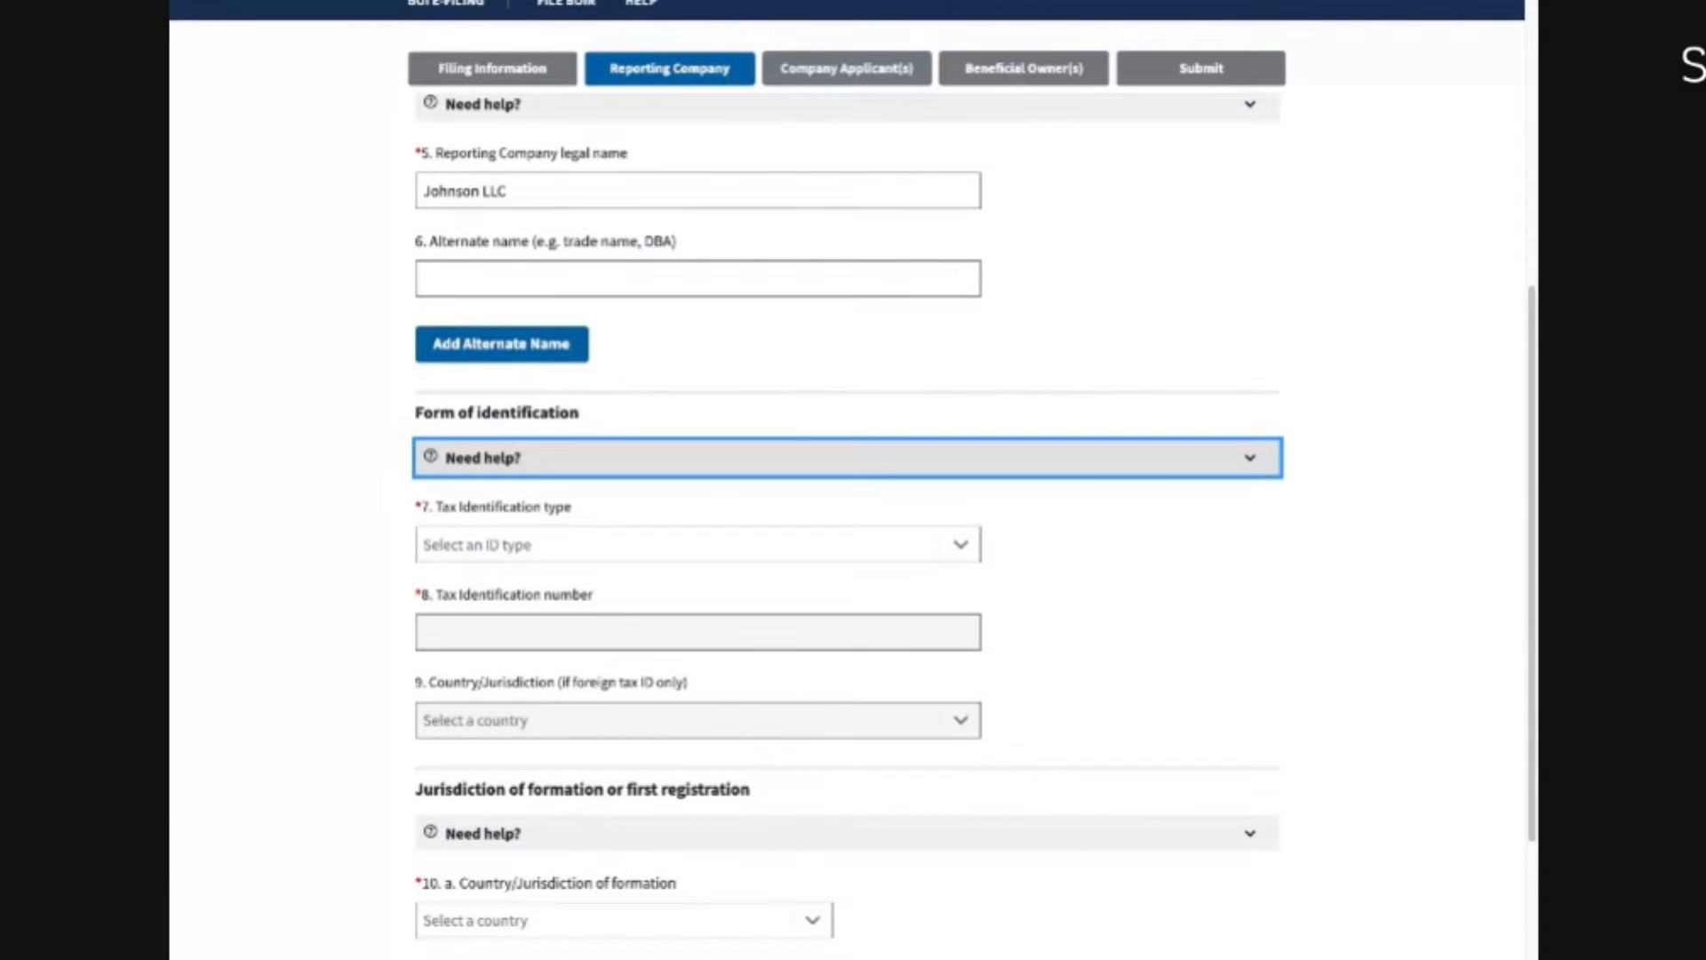
{"action": "left_click", "coordinate": [529, 544]}
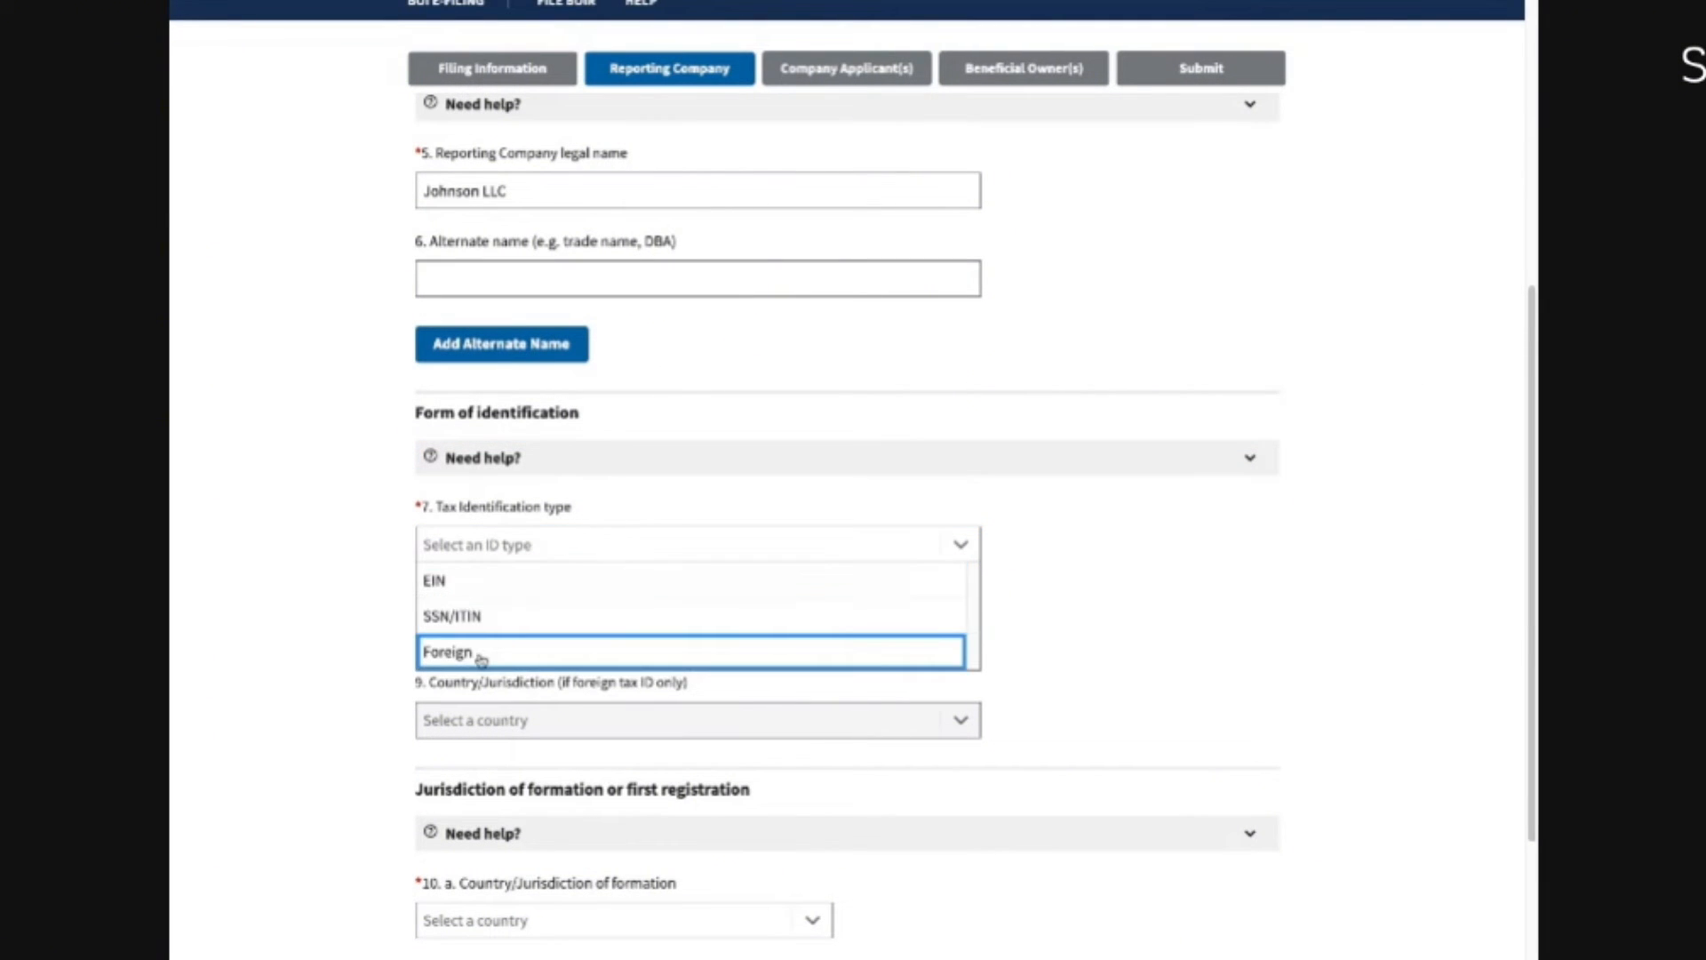
{"action": "left_click", "coordinate": [449, 584]}
{"action": "left_click", "coordinate": [482, 630]}
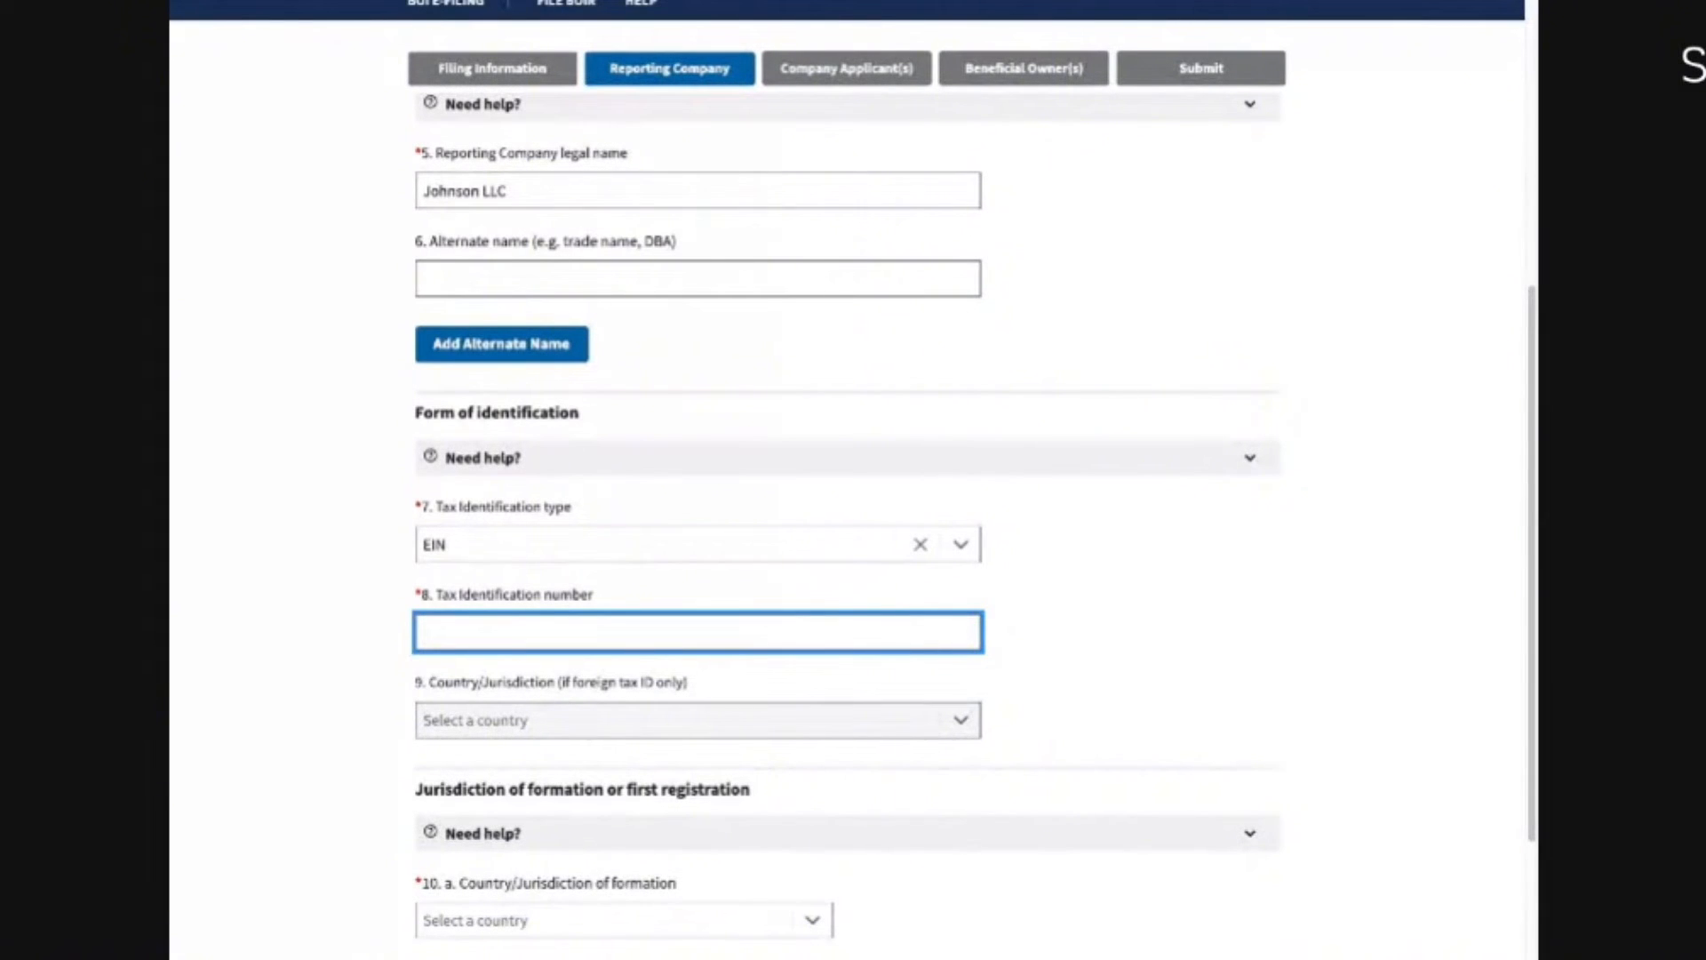
{"action": "left_click", "coordinate": [352, 591]}
{"action": "scroll", "coordinate": [464, 621], "scroll_direction": "down", "scroll_amount": 2}
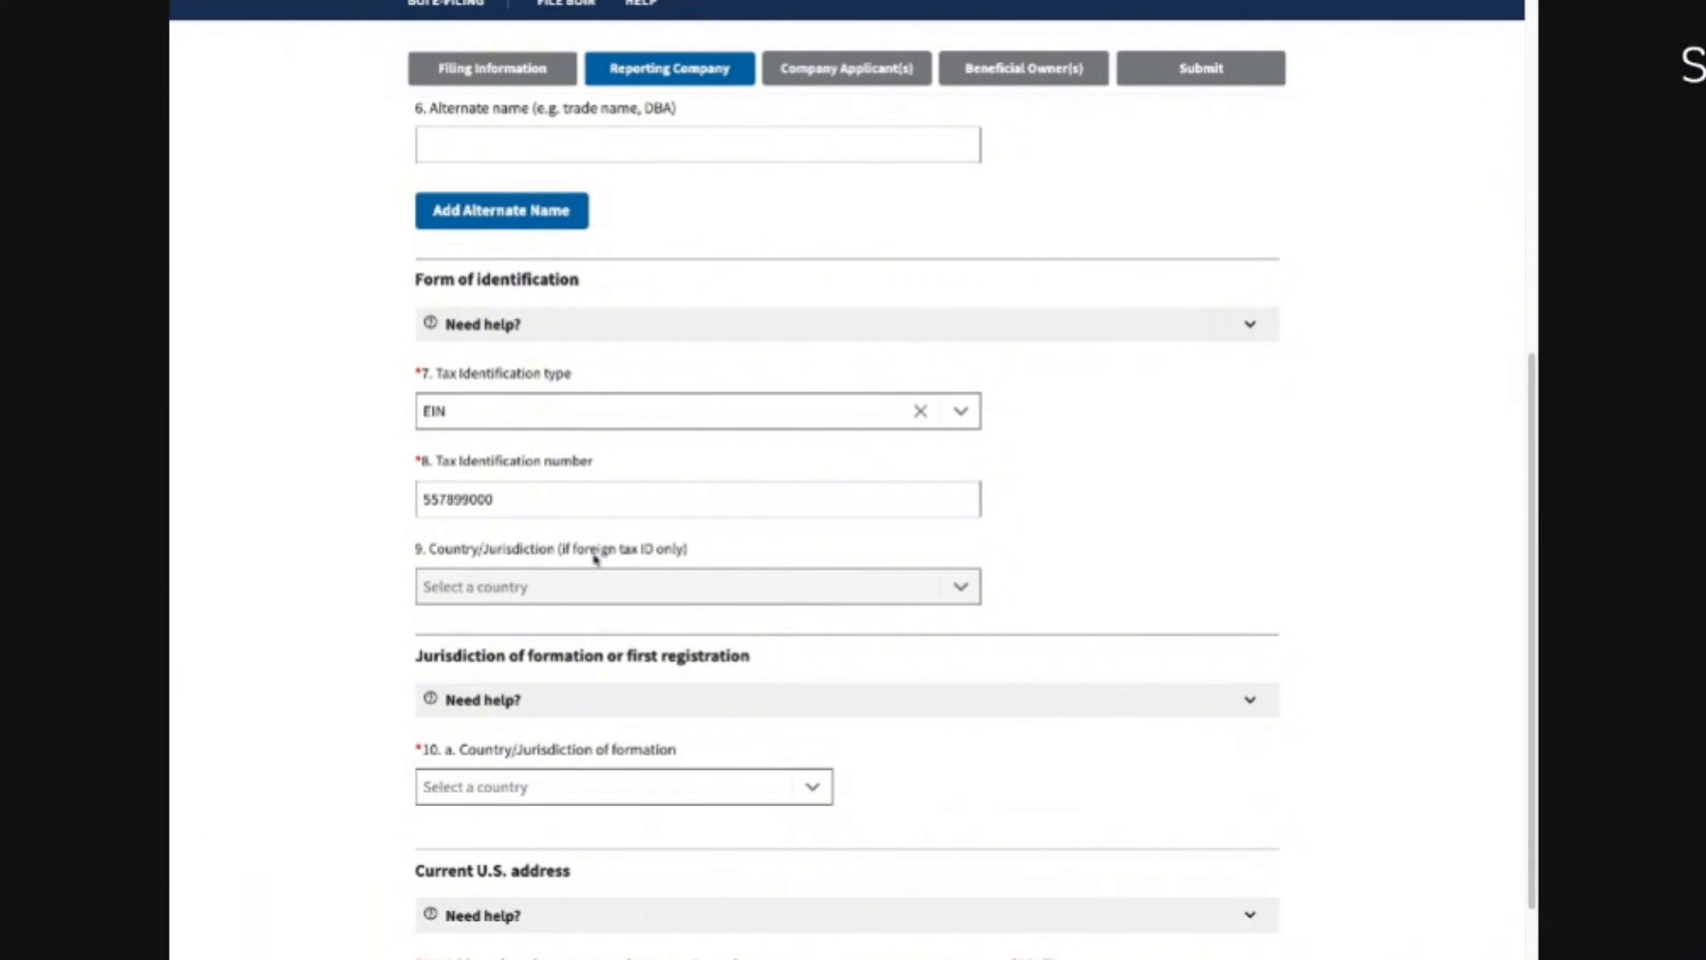
{"action": "scroll", "coordinate": [411, 596], "scroll_direction": "down", "scroll_amount": 1}
{"action": "scroll", "coordinate": [408, 598], "scroll_direction": "down", "scroll_amount": 2}
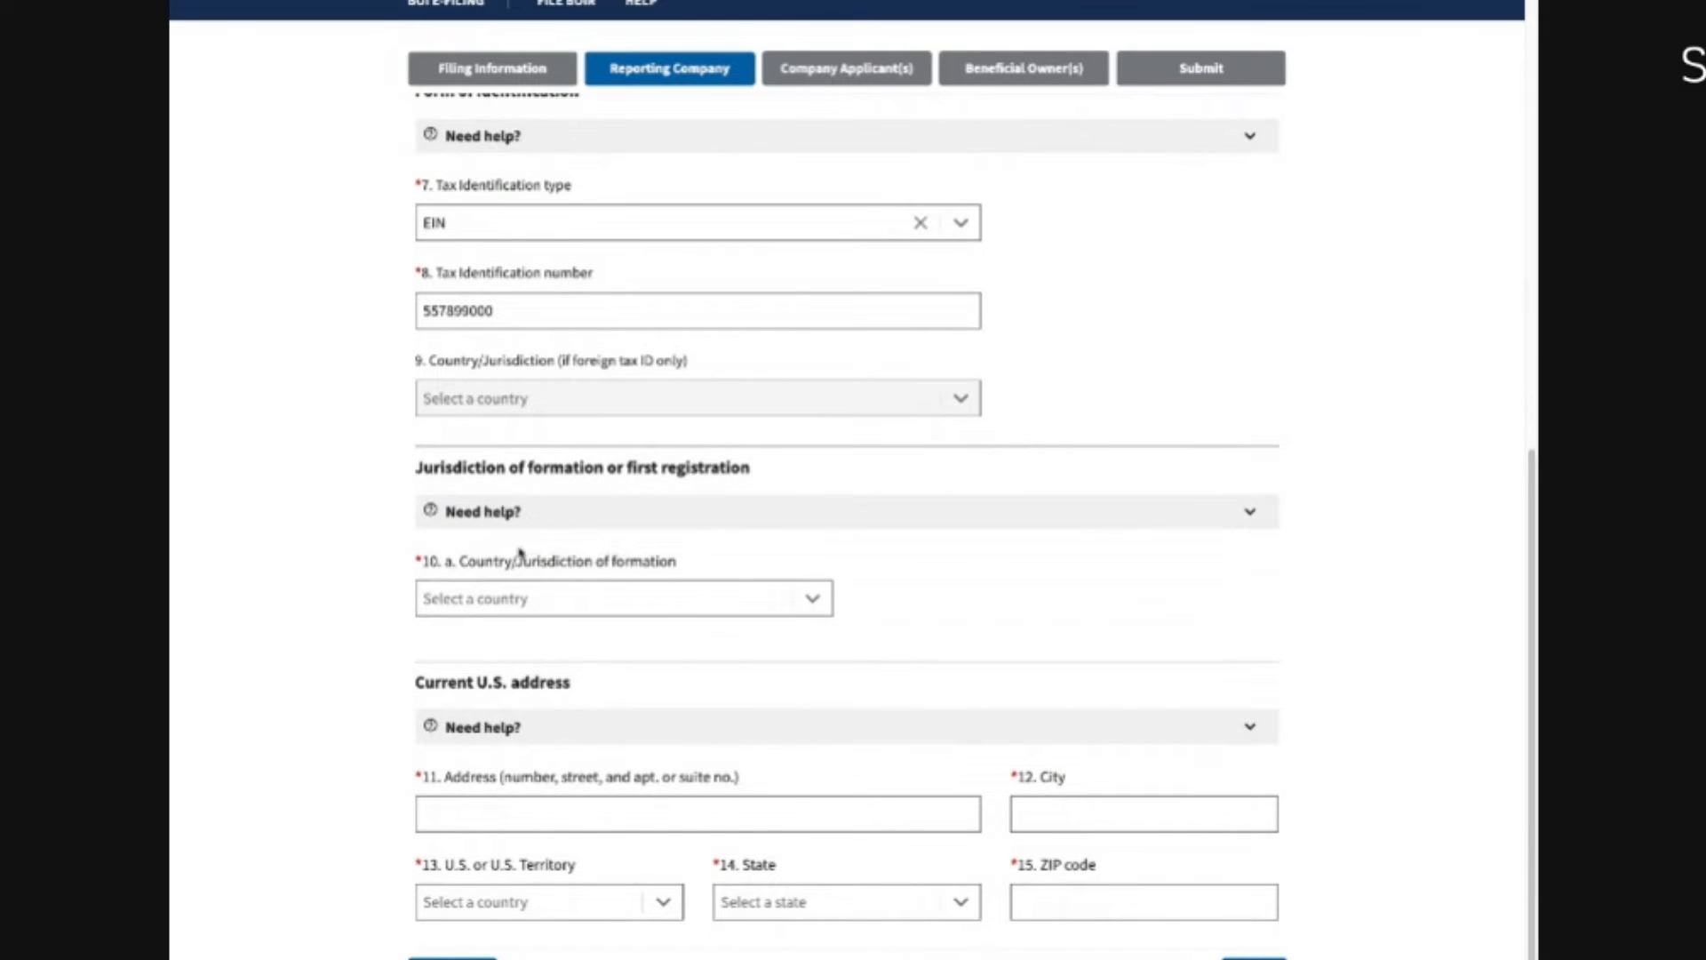
Step: Set the jurisdiction of formation to United States of America, state Florida
{"action": "left_click", "coordinate": [815, 604]}
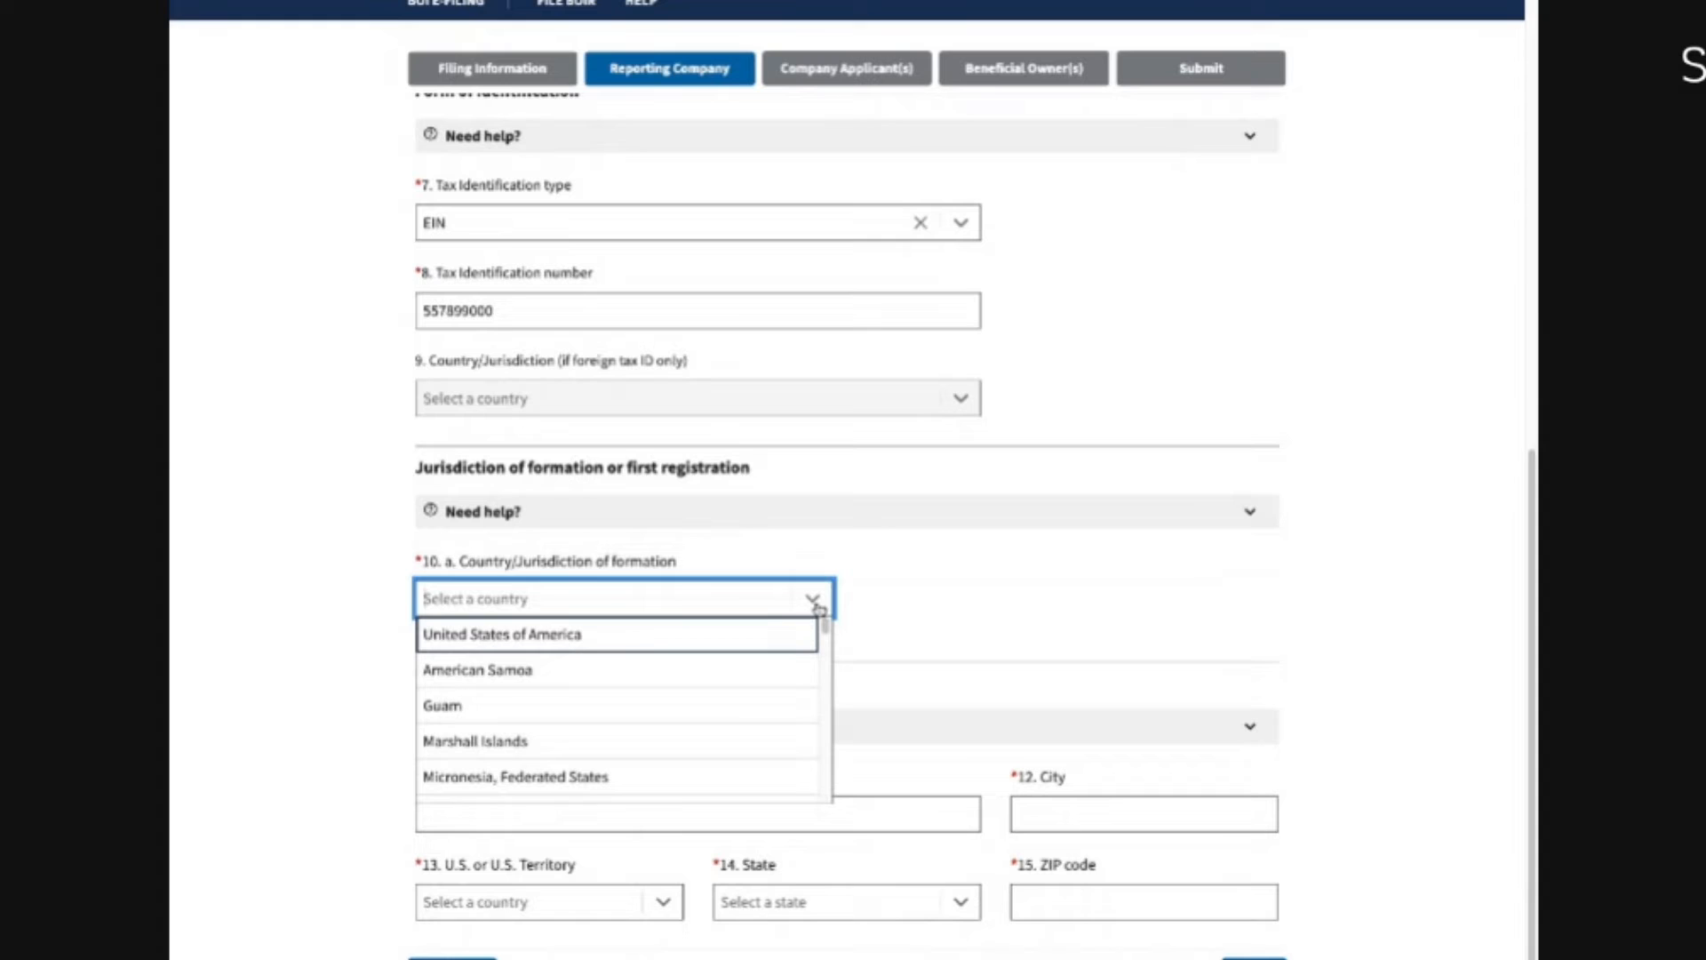
{"action": "left_click", "coordinate": [525, 633]}
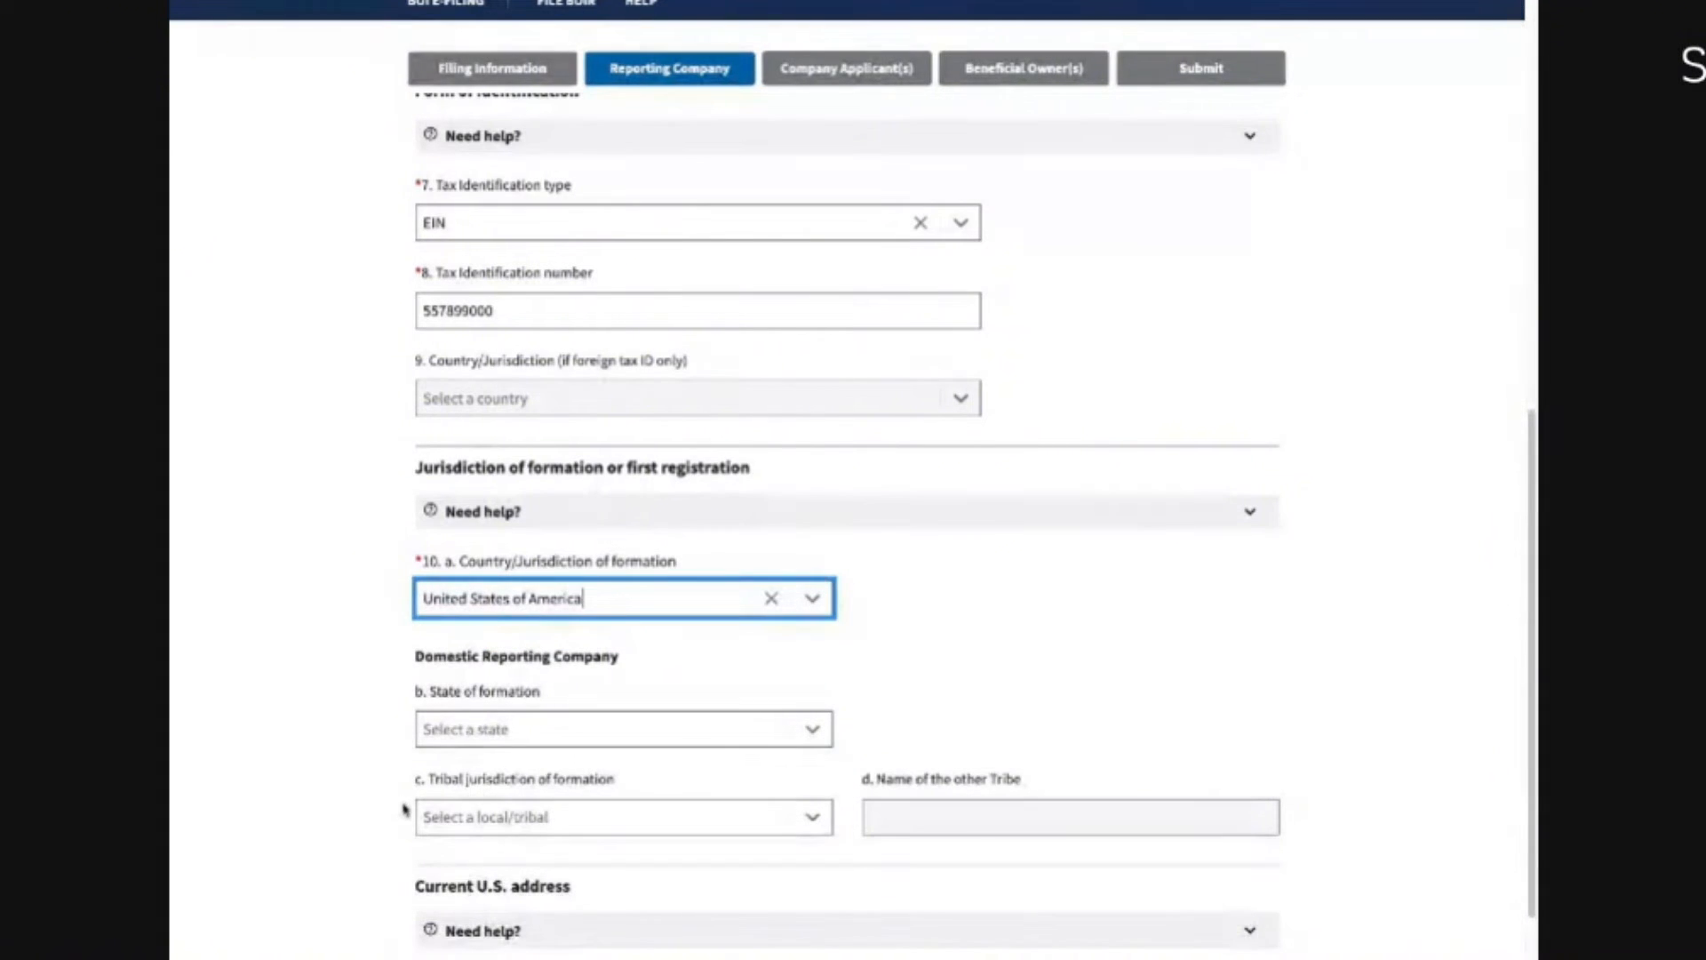
{"action": "scroll", "coordinate": [403, 798], "scroll_direction": "down", "scroll_amount": 2}
{"action": "left_click", "coordinate": [545, 546]}
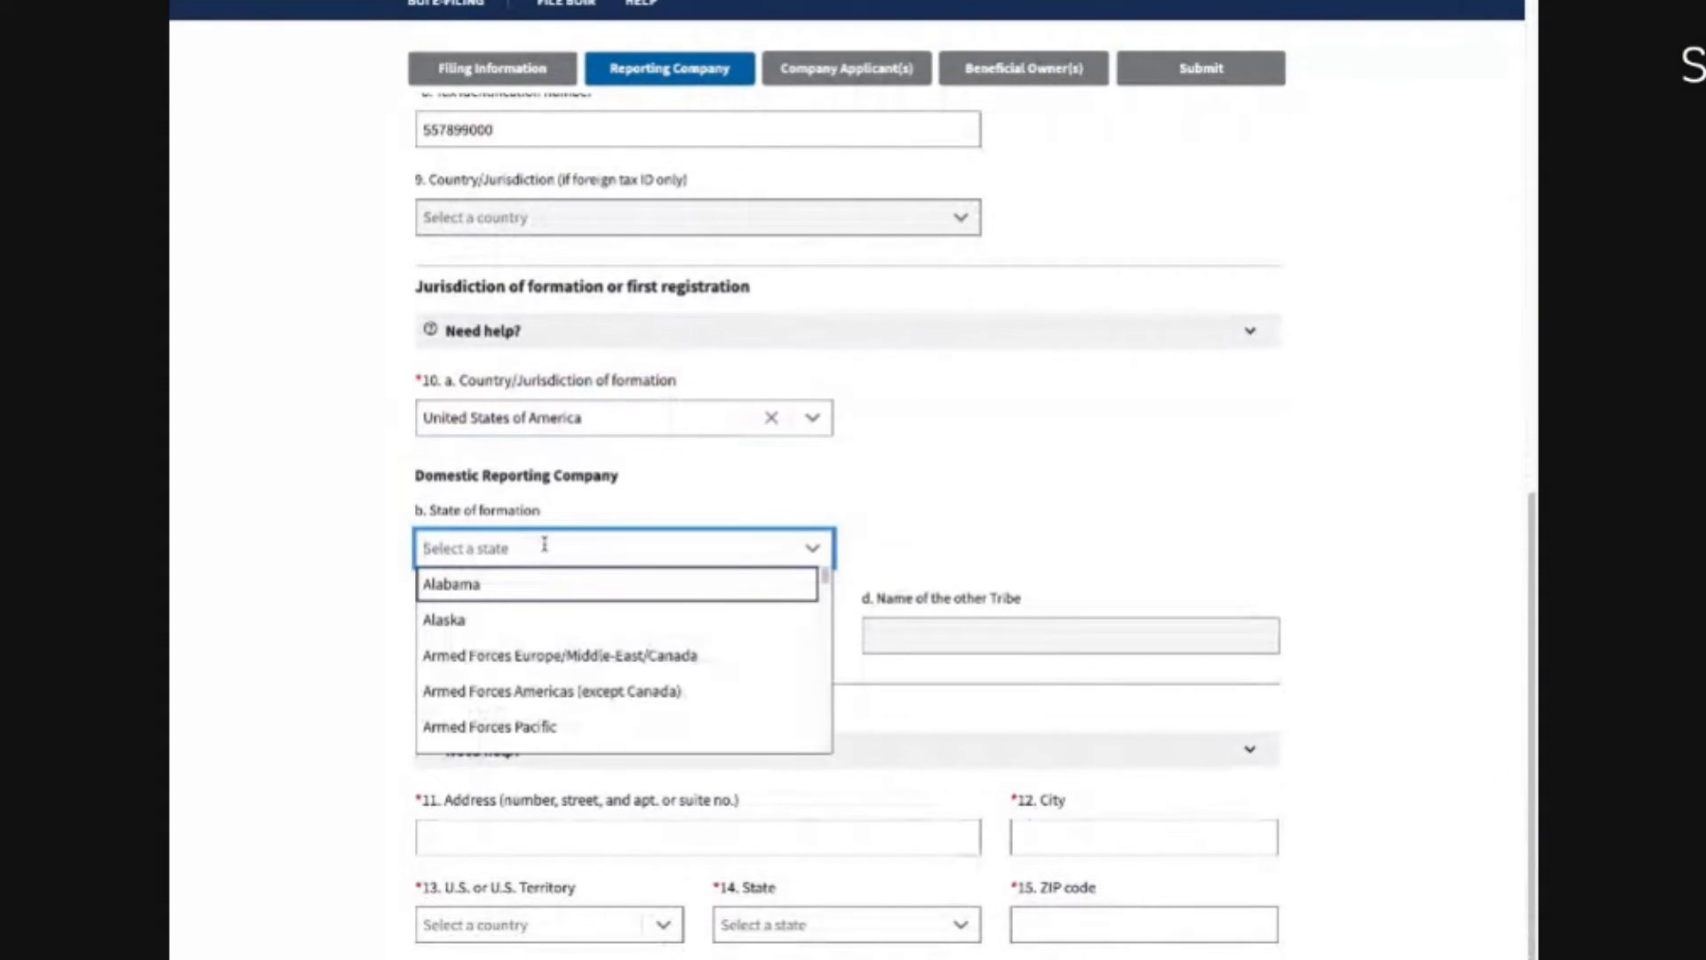
{"action": "type", "text": "florid"}
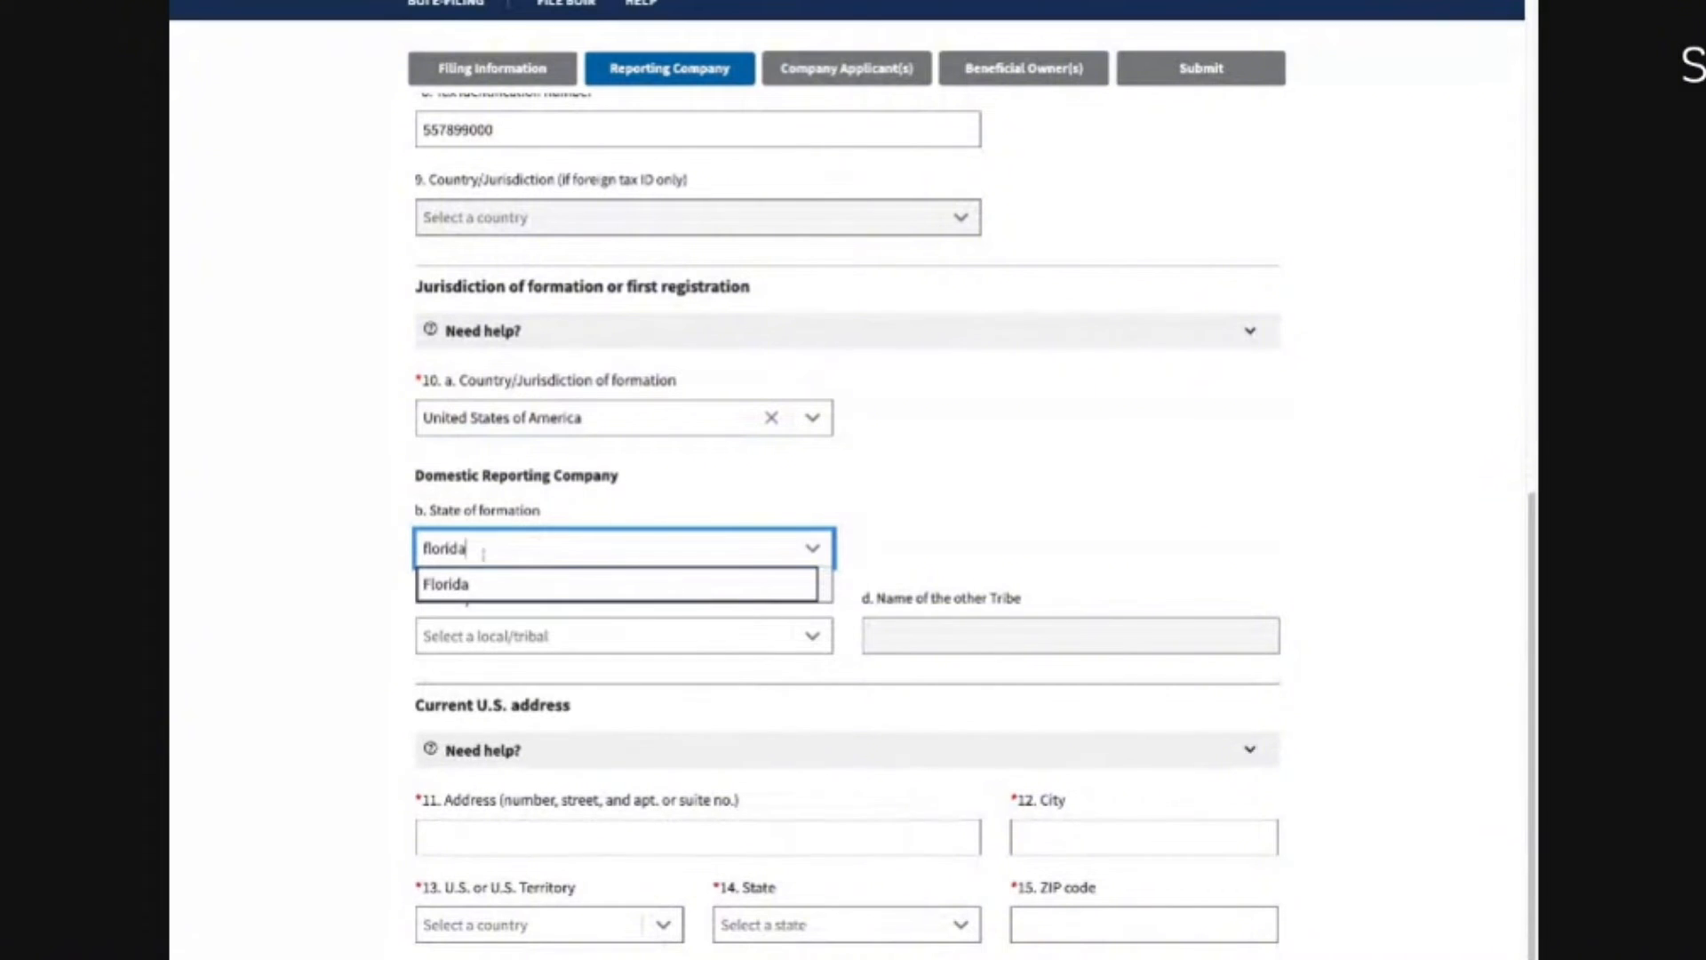
{"action": "type", "text": "a"}
{"action": "left_click", "coordinate": [505, 585]}
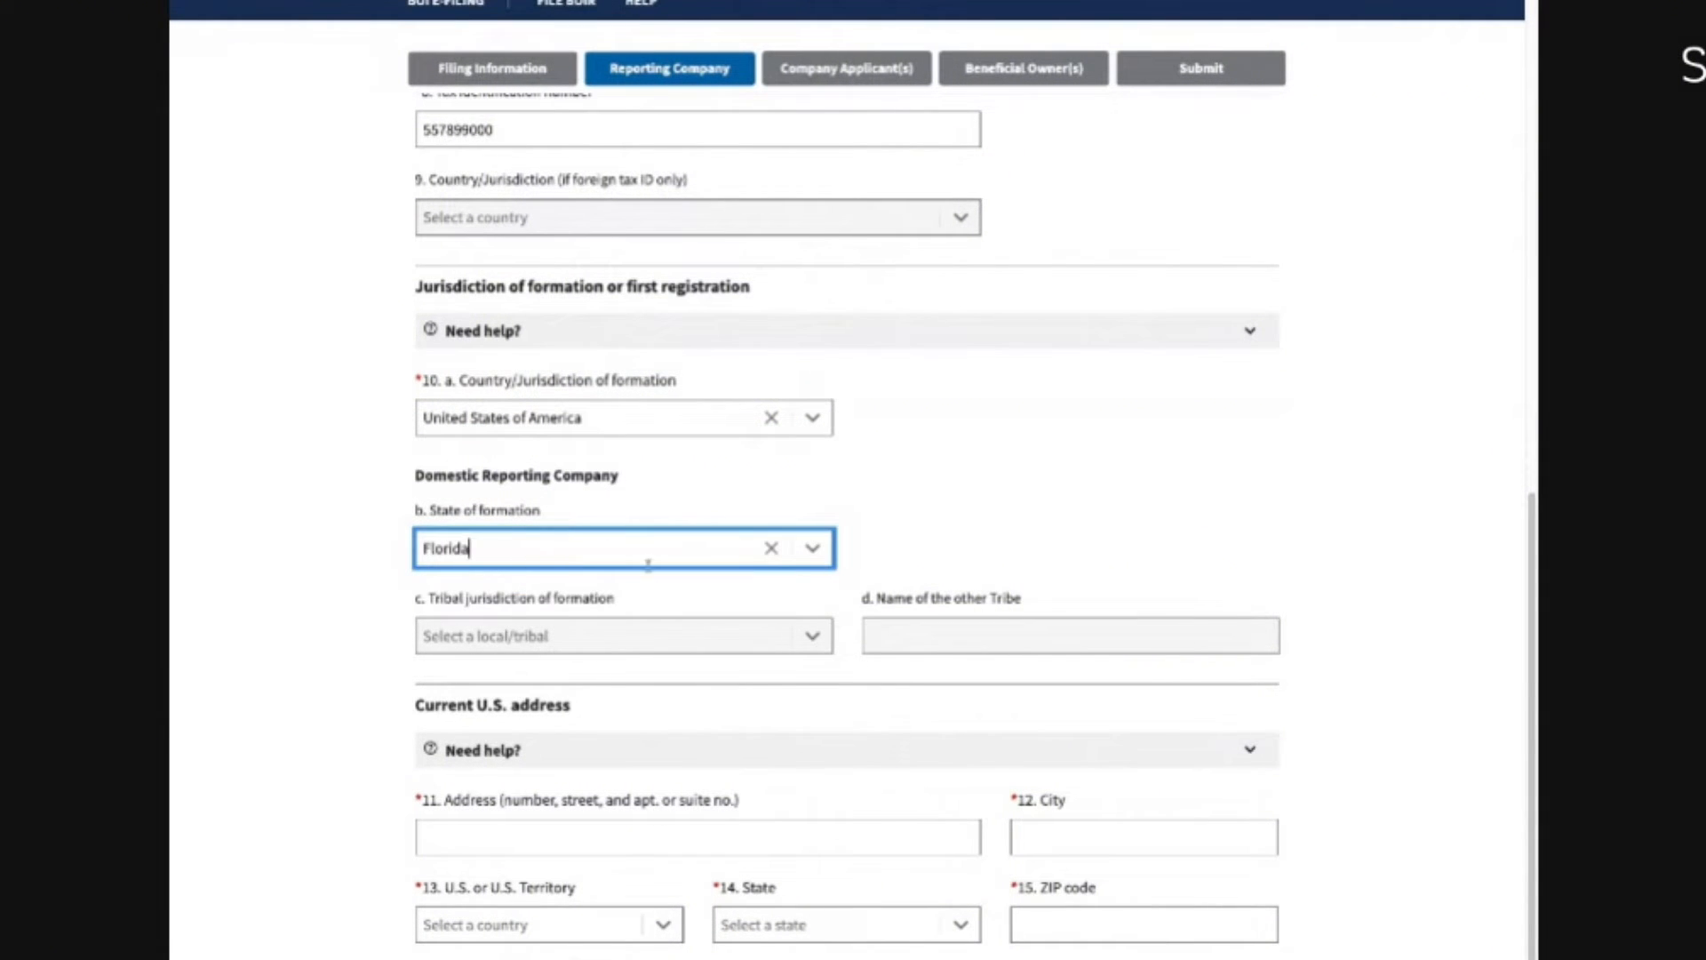
{"action": "scroll", "coordinate": [479, 770], "scroll_direction": "down", "scroll_amount": 2}
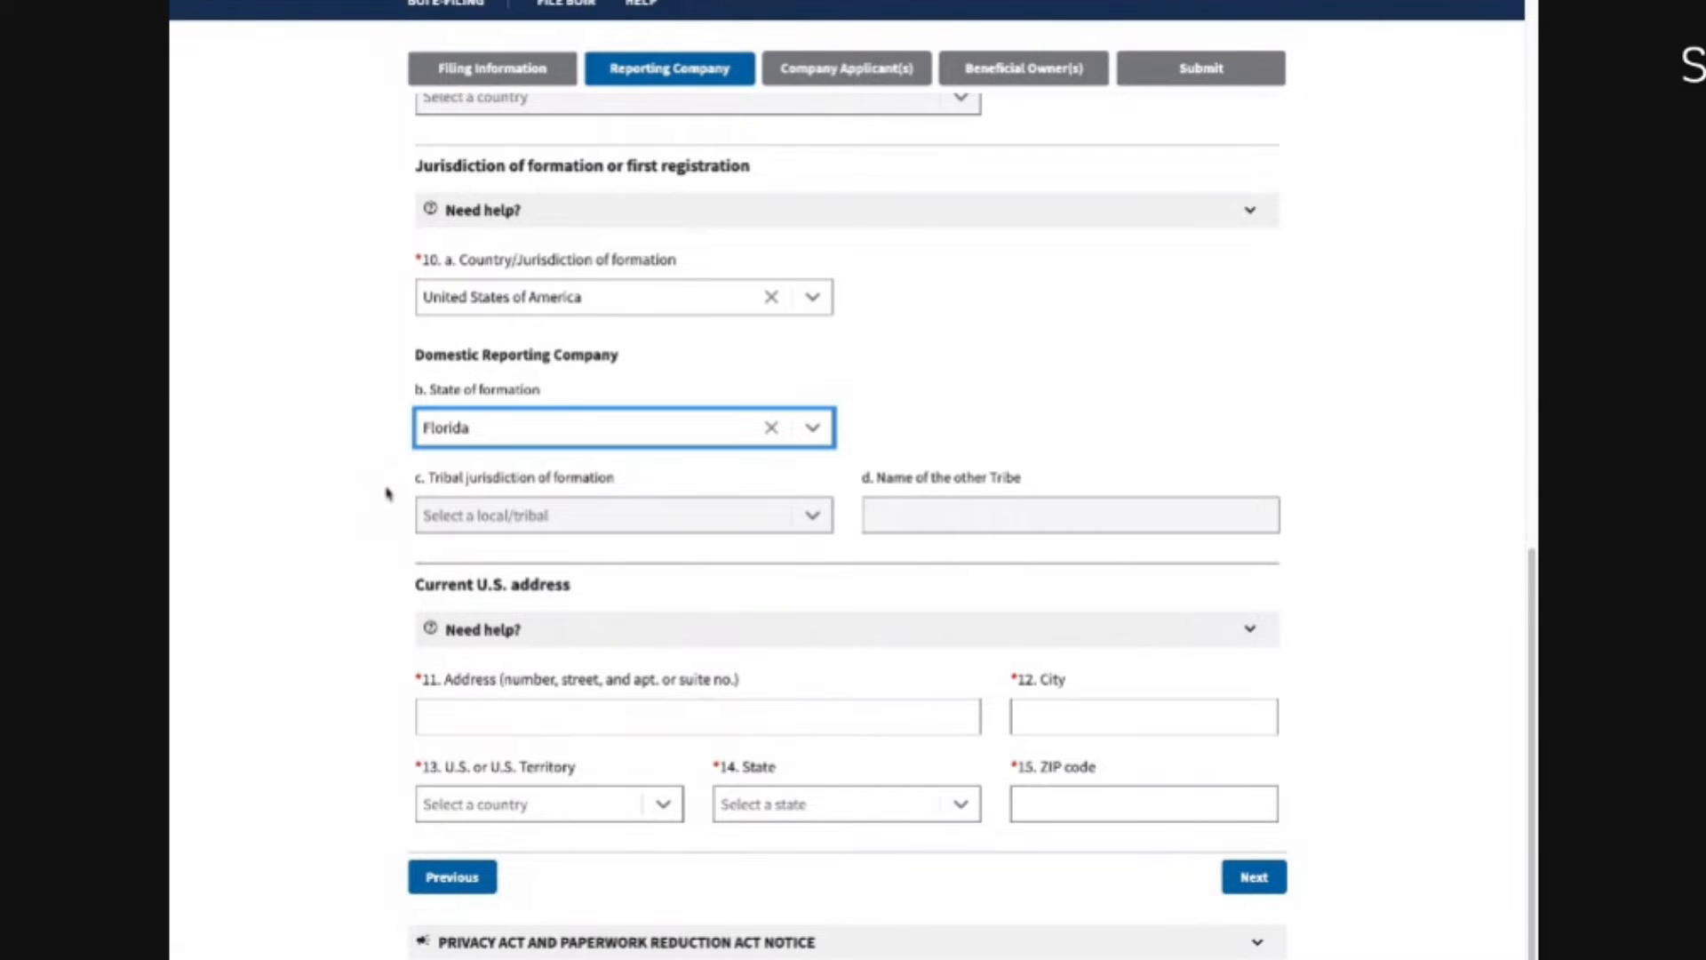
{"action": "scroll", "coordinate": [388, 498], "scroll_direction": "down", "scroll_amount": 1}
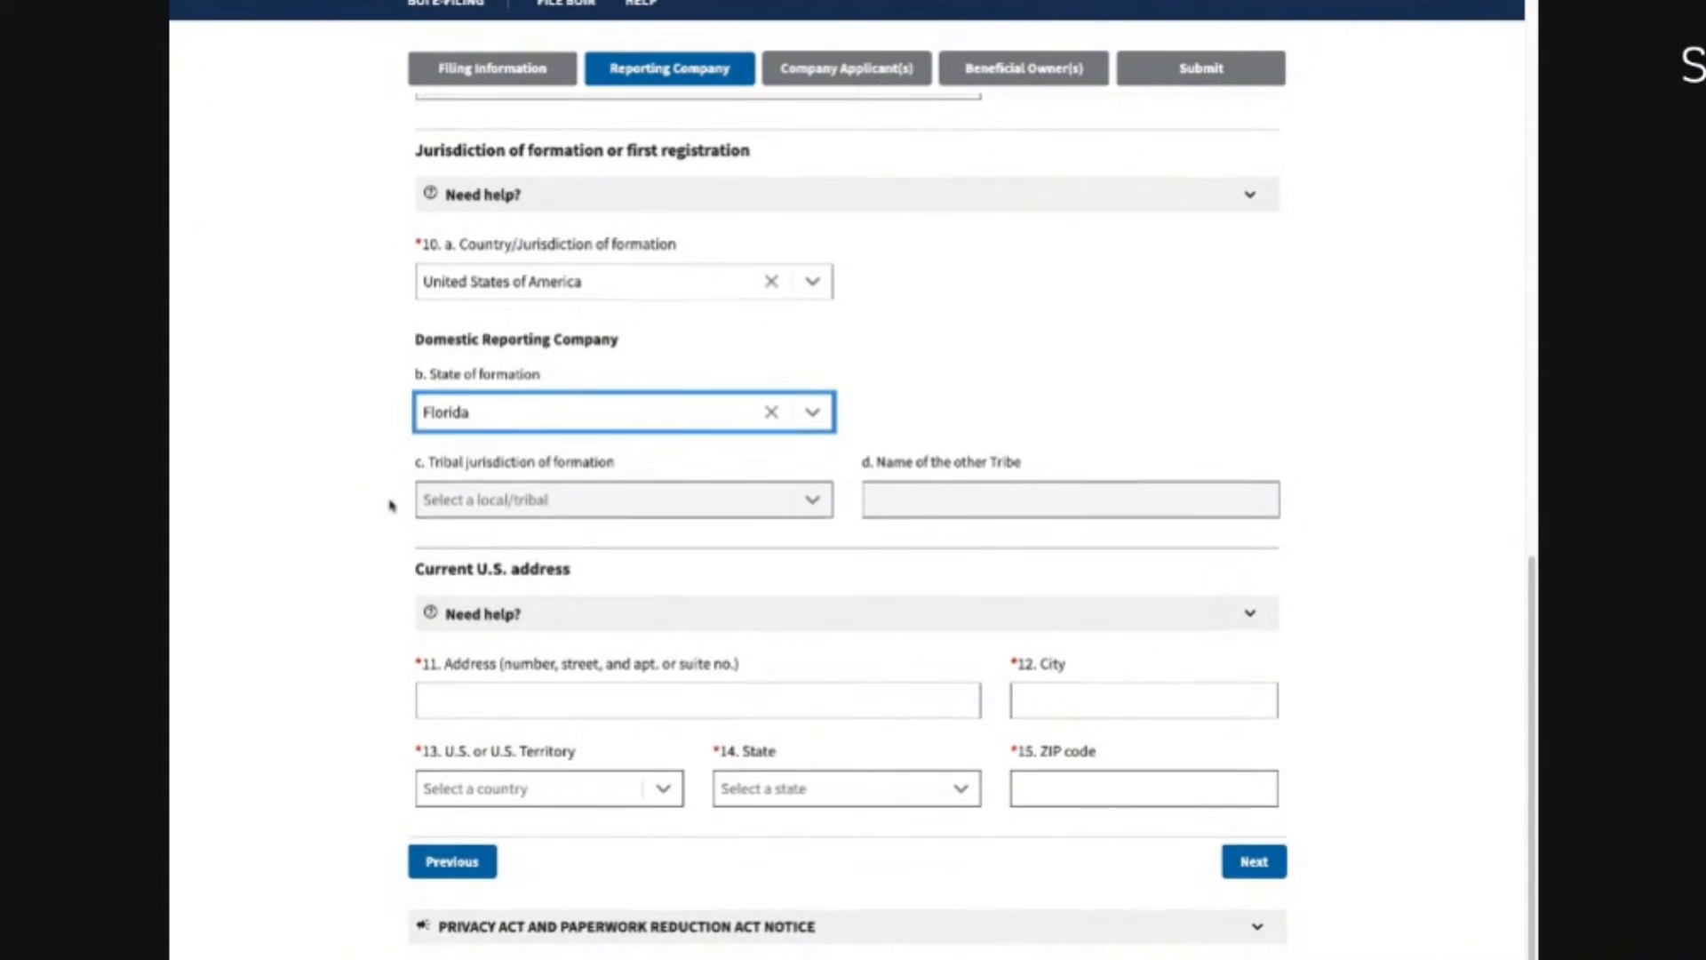
{"action": "scroll", "coordinate": [389, 505], "scroll_direction": "down", "scroll_amount": 1}
Step: Enter the company's street, city, United States of America, Florida and ZIP code, then continue
{"action": "left_click", "coordinate": [495, 662]}
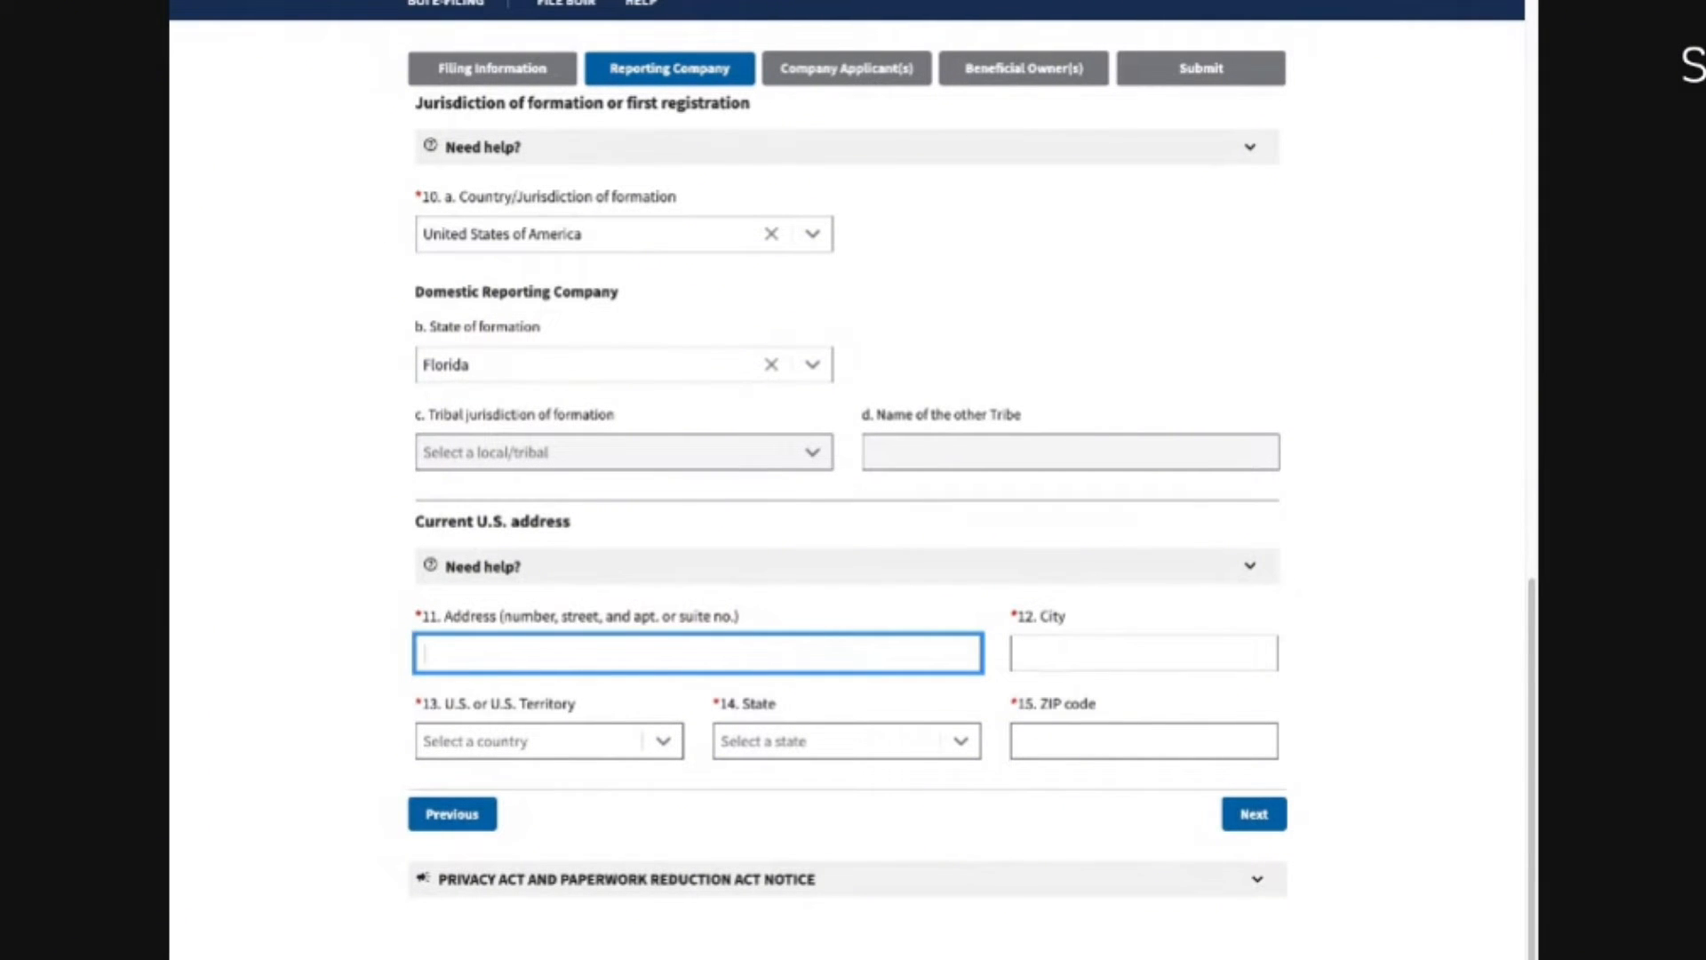
{"action": "type", "text": "123 Main St"}
{"action": "key", "text": "Tab"}
{"action": "type", "text": "Miami"}
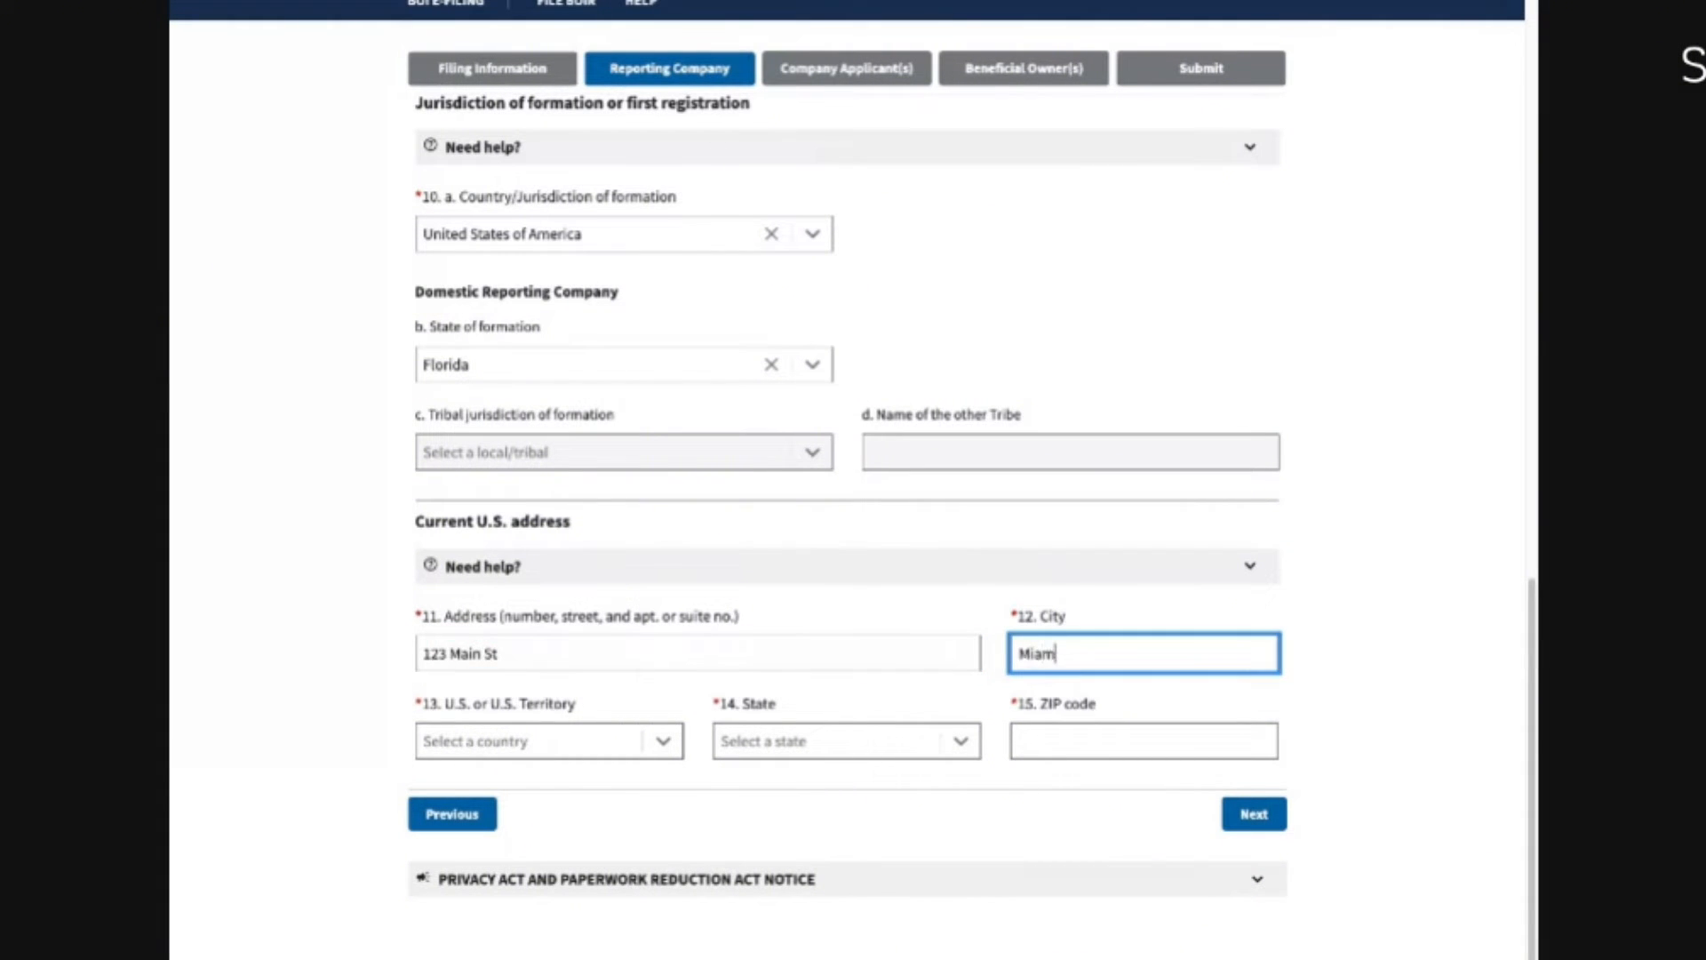
{"action": "key", "text": "Tab"}
{"action": "type", "text": "uni"}
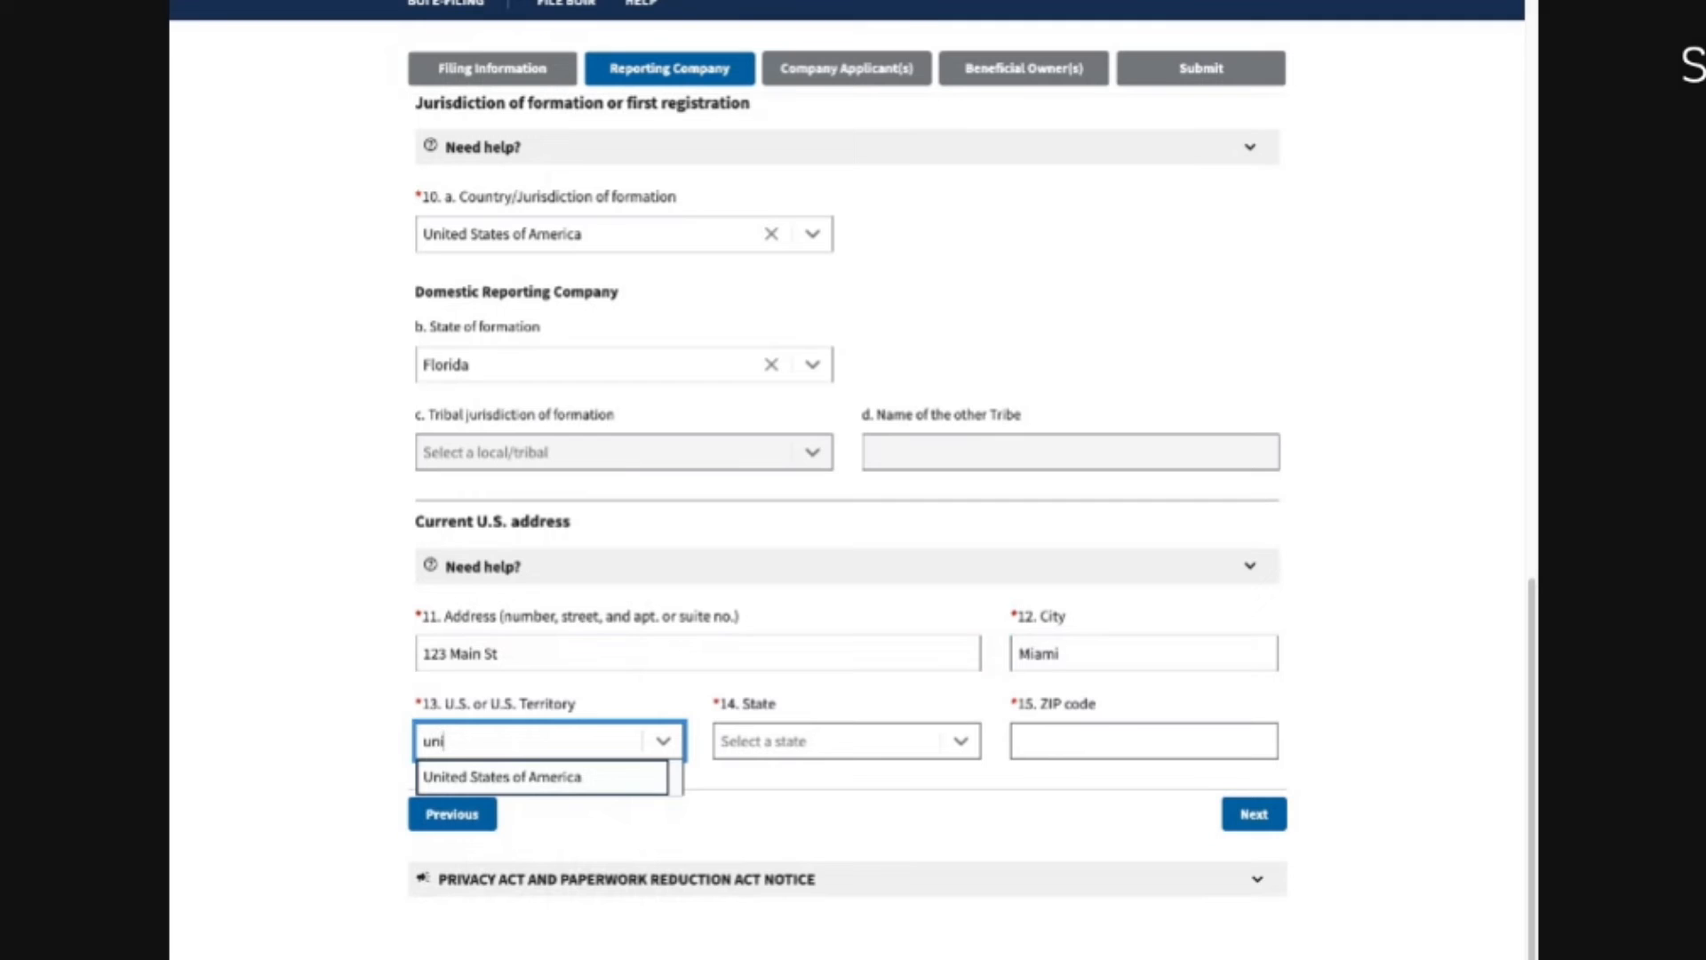
{"action": "key", "text": "Return"}
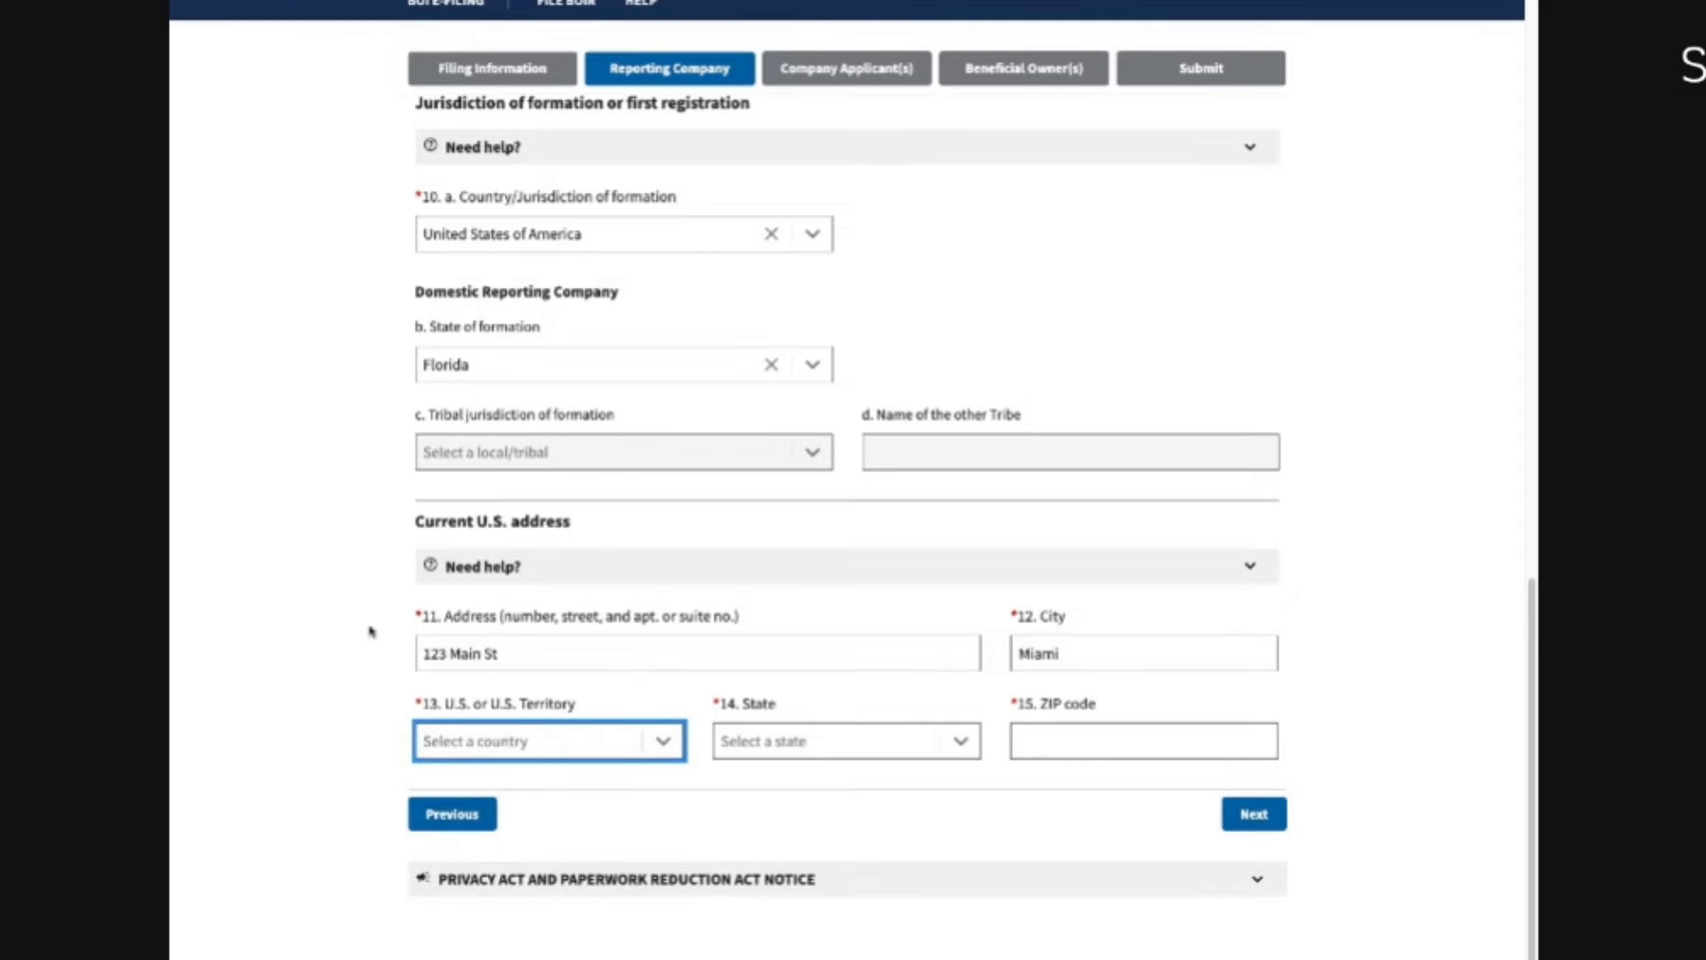
{"action": "left_click", "coordinate": [484, 742]}
{"action": "left_click", "coordinate": [489, 771]}
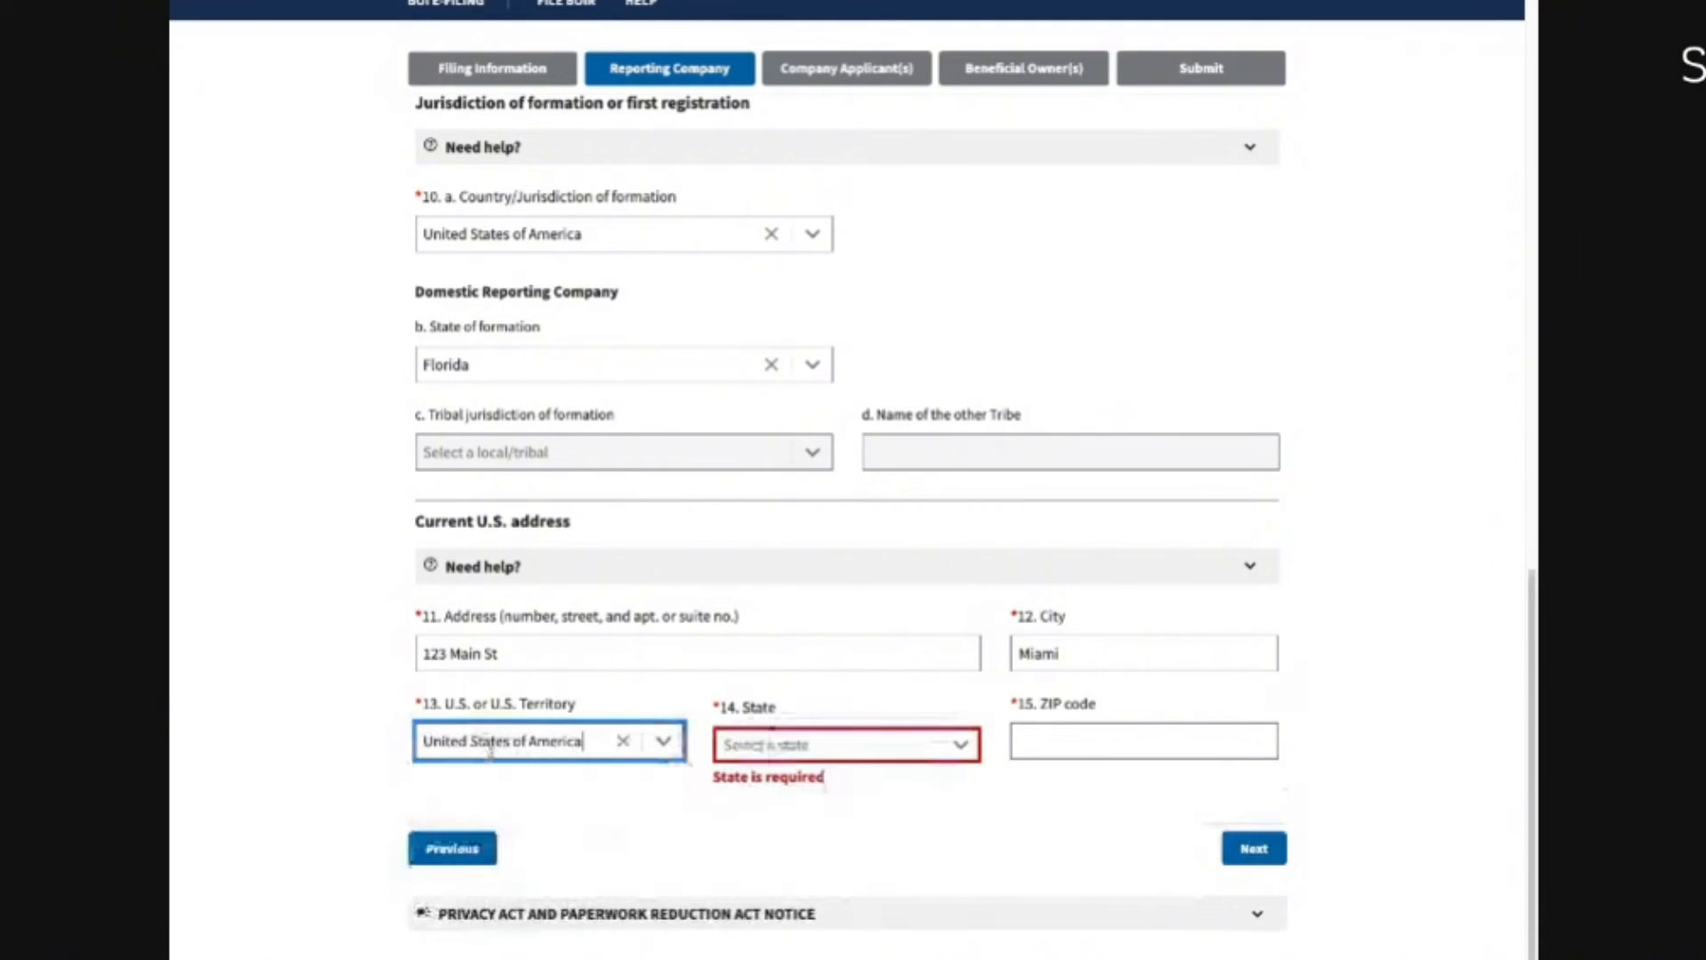
{"action": "left_click", "coordinate": [782, 745]}
{"action": "type", "text": "flori"}
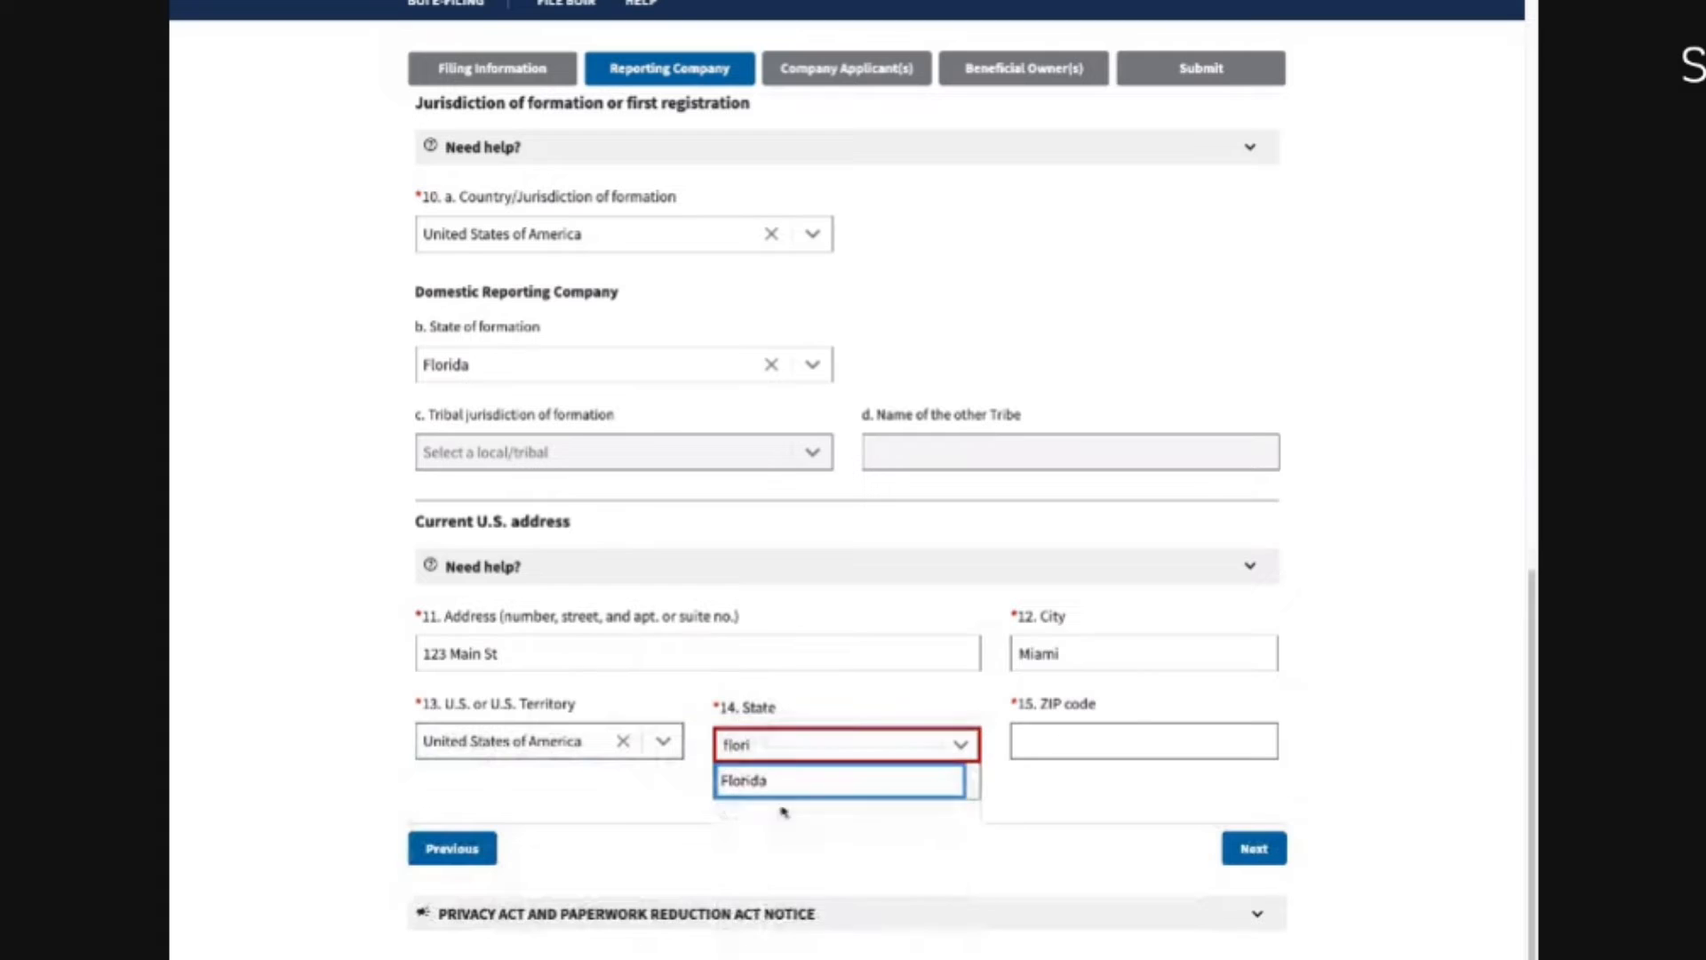
{"action": "left_click", "coordinate": [792, 781]}
{"action": "left_click", "coordinate": [1077, 751]}
{"action": "type", "text": "33"}
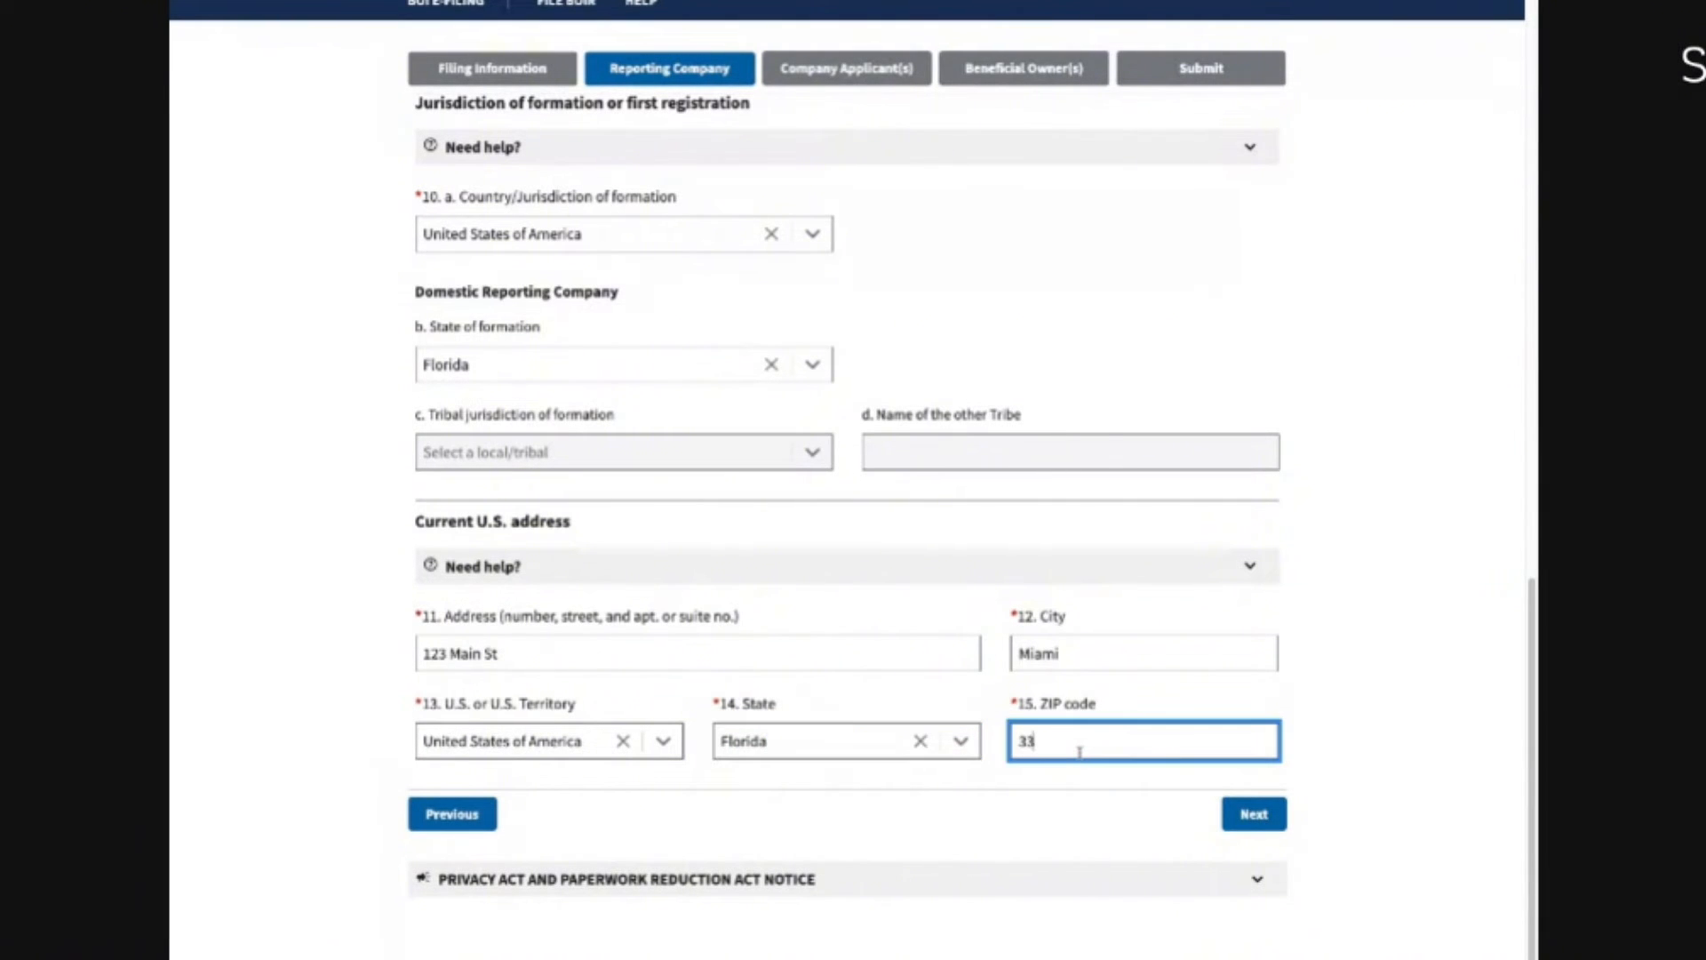
{"action": "type", "text": "333"}
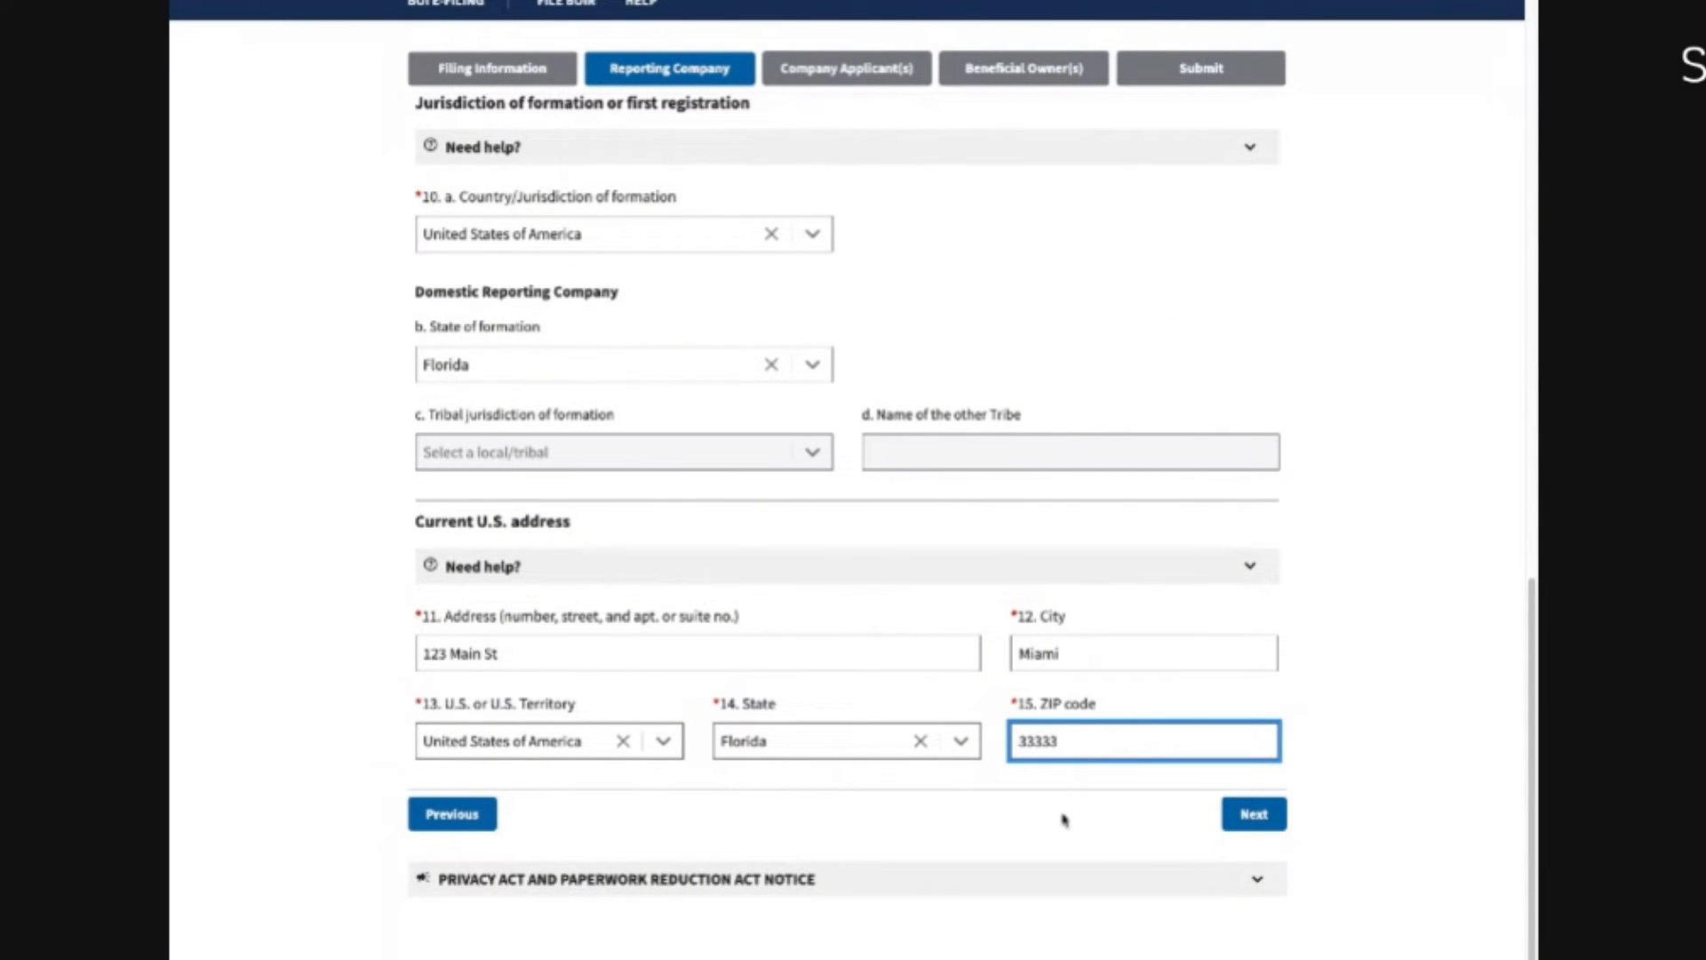
{"action": "left_click", "coordinate": [1249, 815]}
Step: Leave item 16 (existing reporting company) unchecked and expand the Part II help text
{"action": "scroll", "coordinate": [727, 588], "scroll_direction": "down", "scroll_amount": 3}
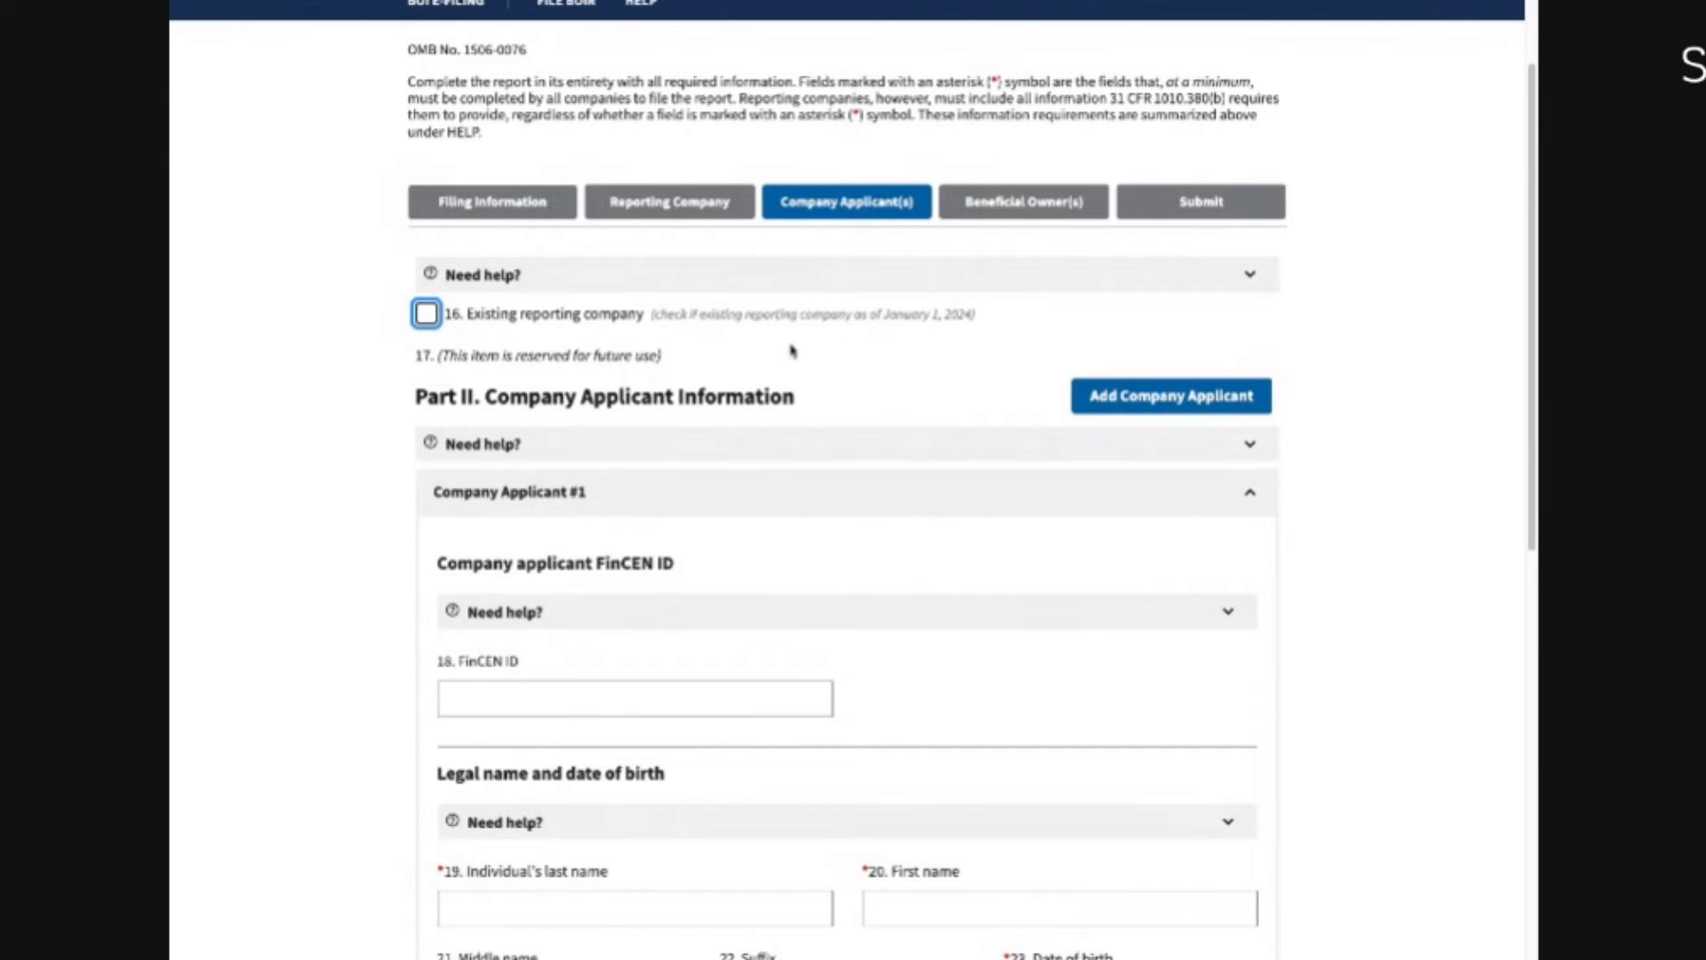
{"action": "left_click", "coordinate": [460, 322]}
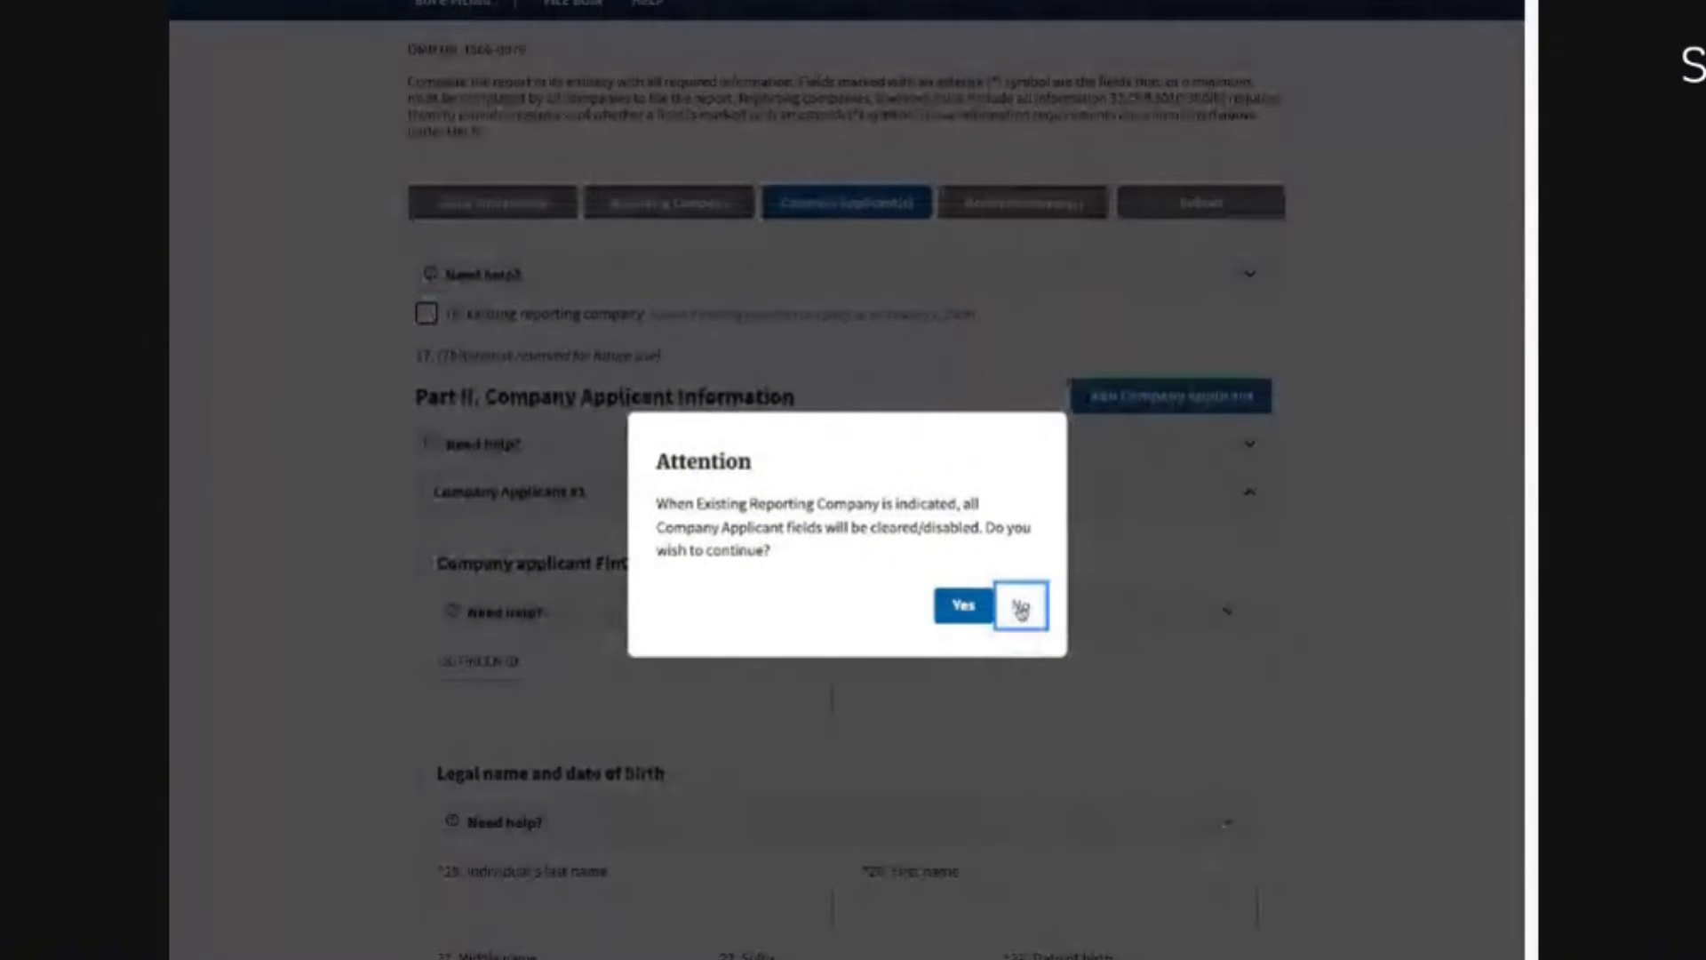
{"action": "left_click", "coordinate": [1021, 605]}
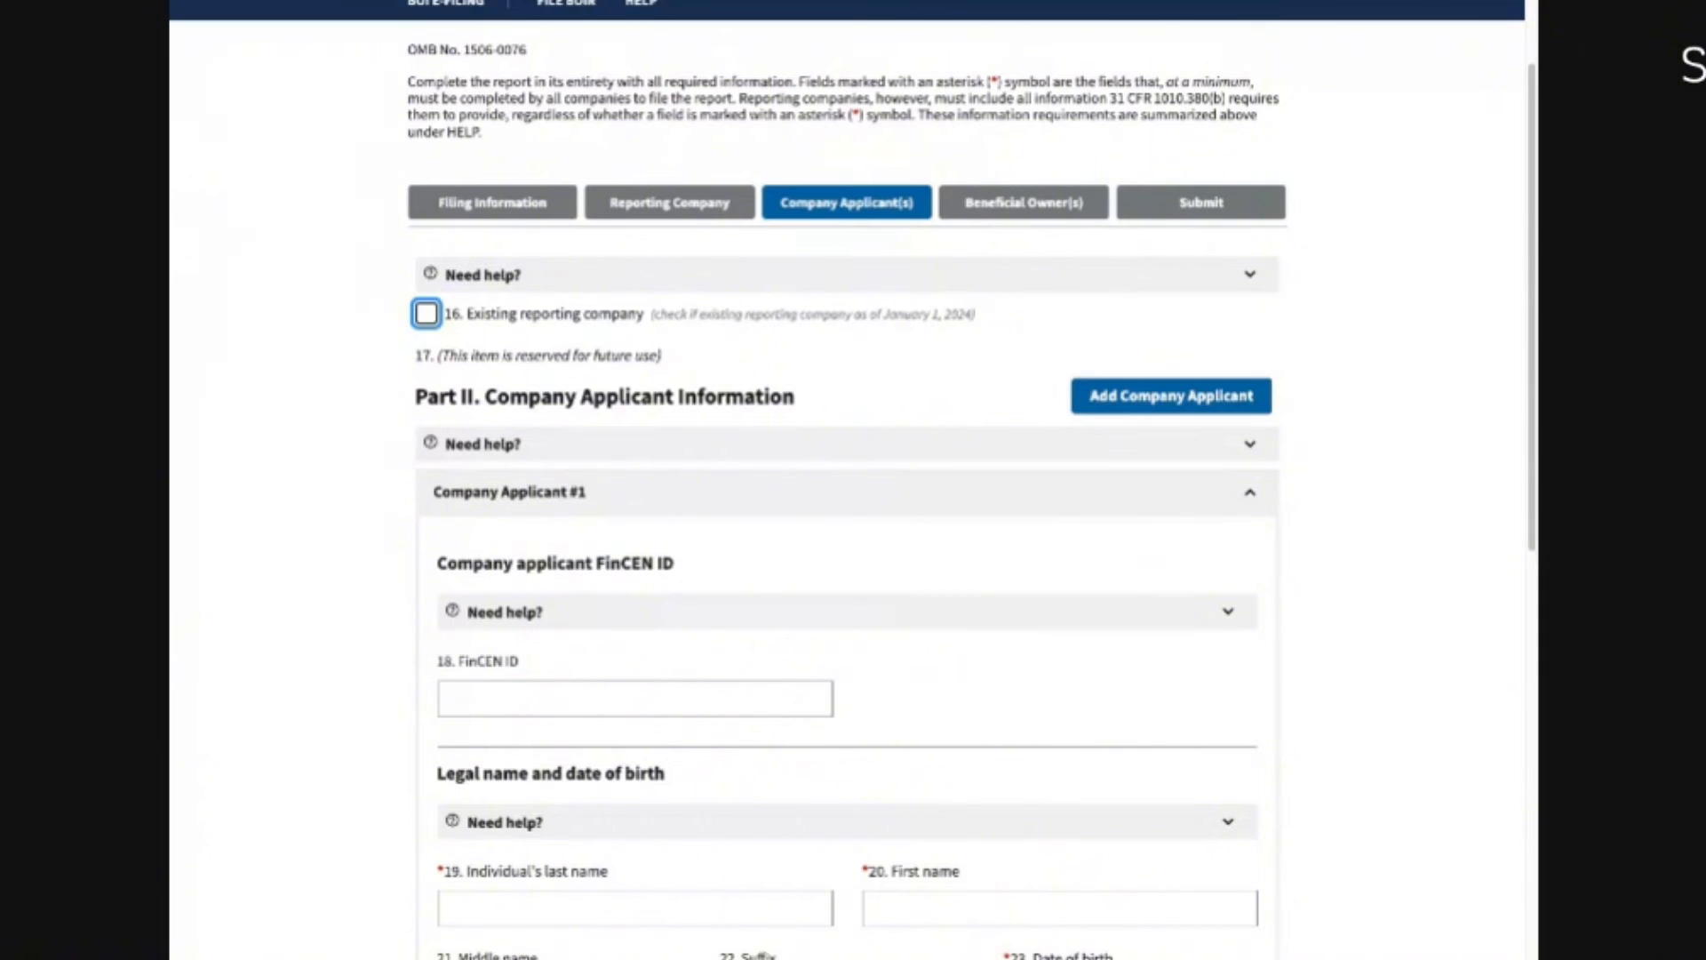
{"action": "left_click", "coordinate": [318, 498]}
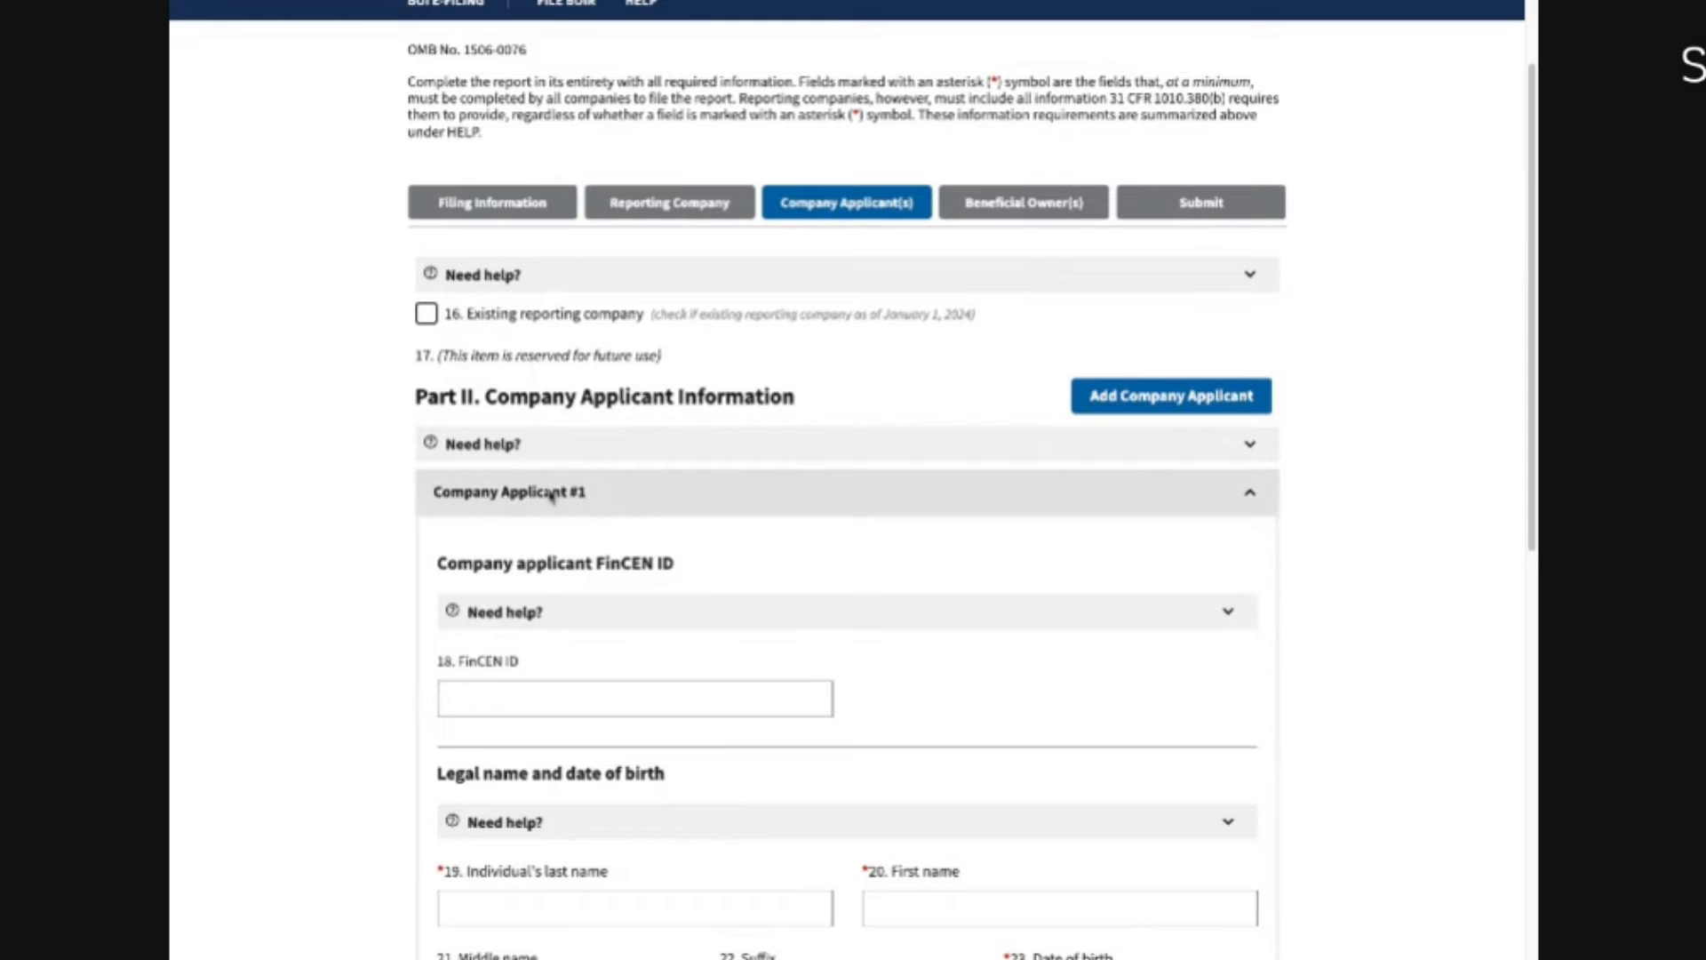
{"action": "left_click", "coordinate": [427, 316]}
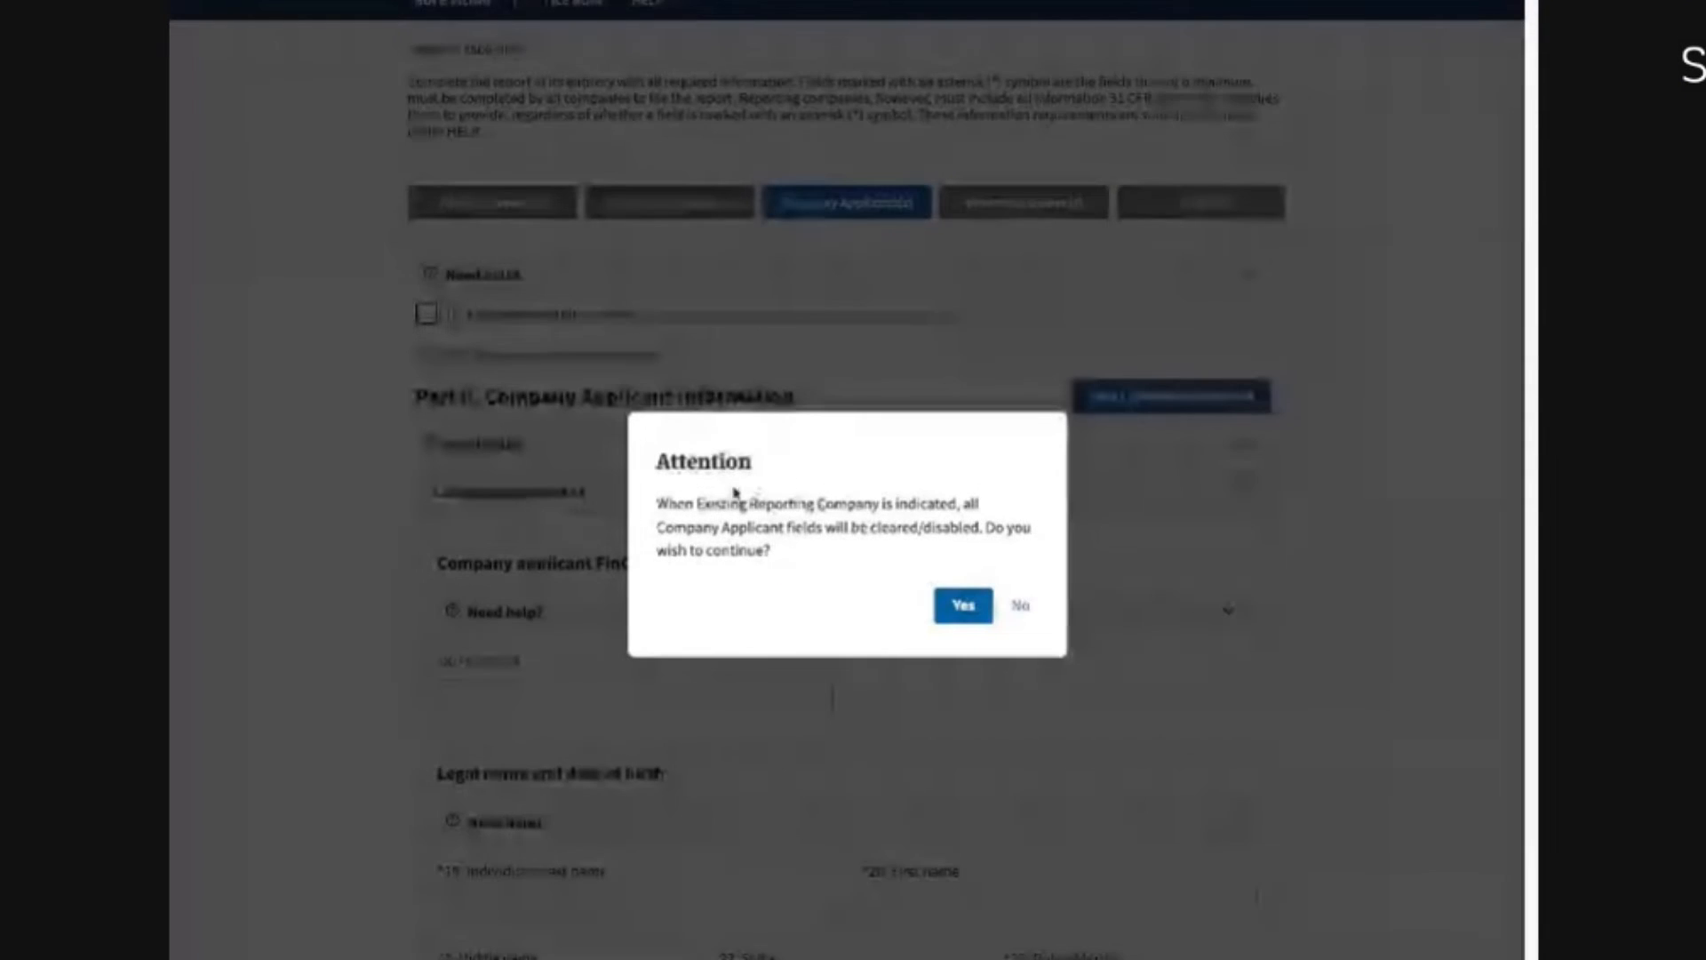
{"action": "left_click", "coordinate": [1020, 608]}
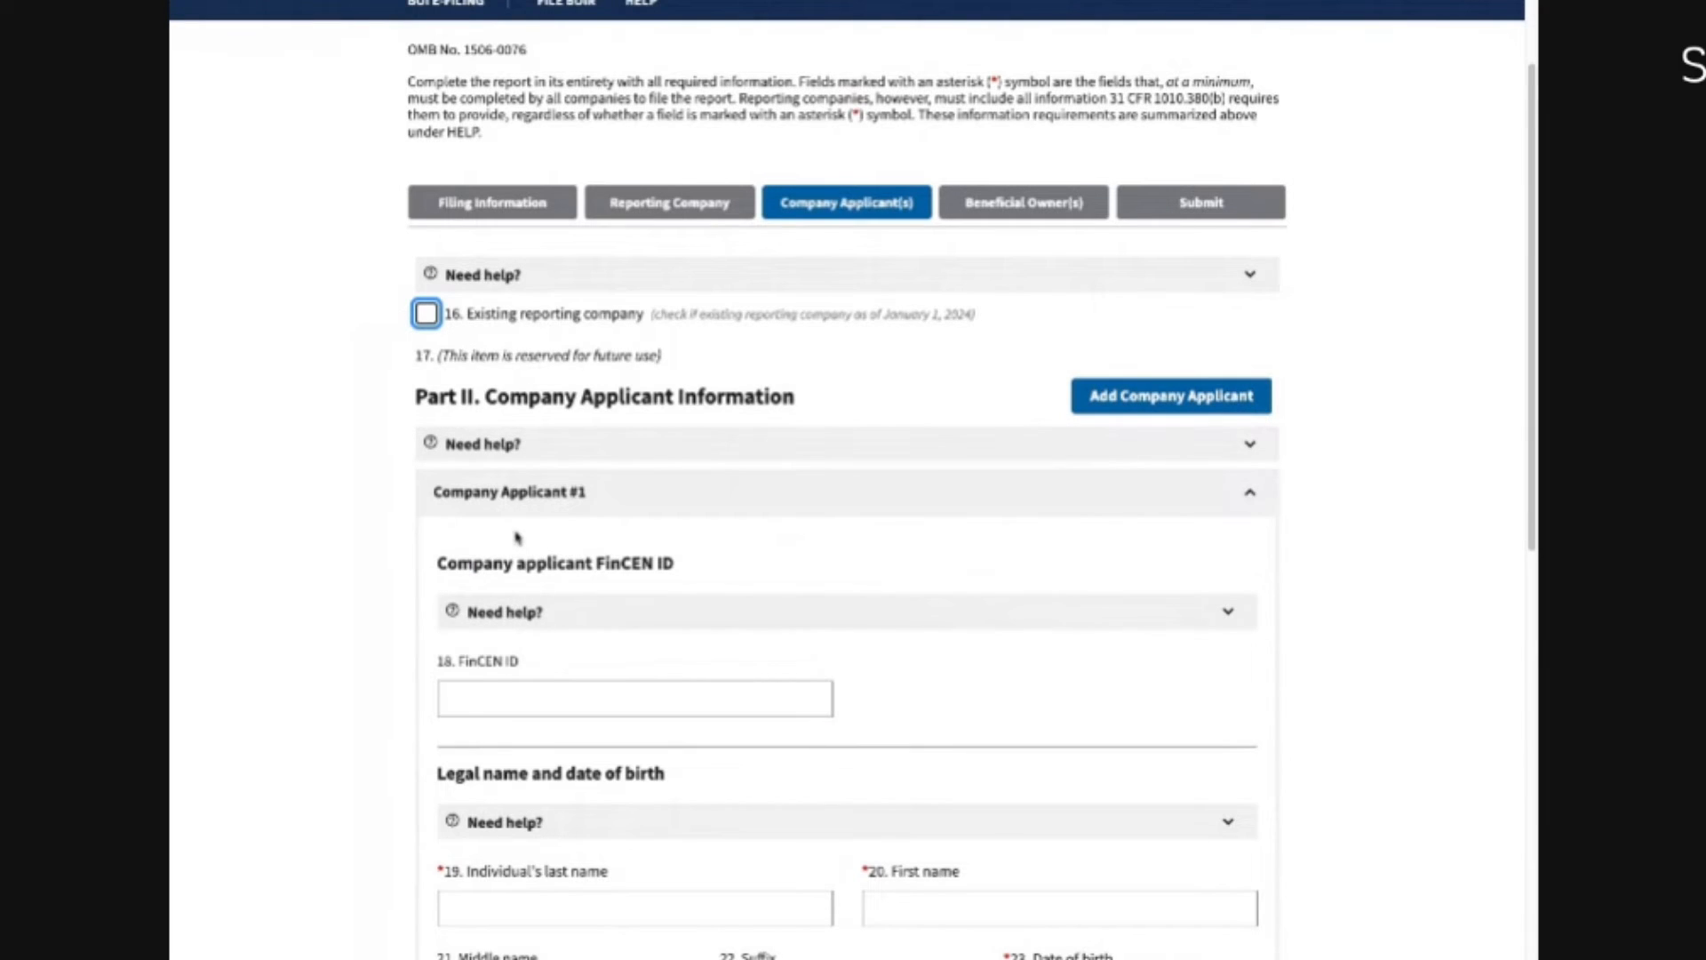
{"action": "left_click", "coordinate": [502, 446]}
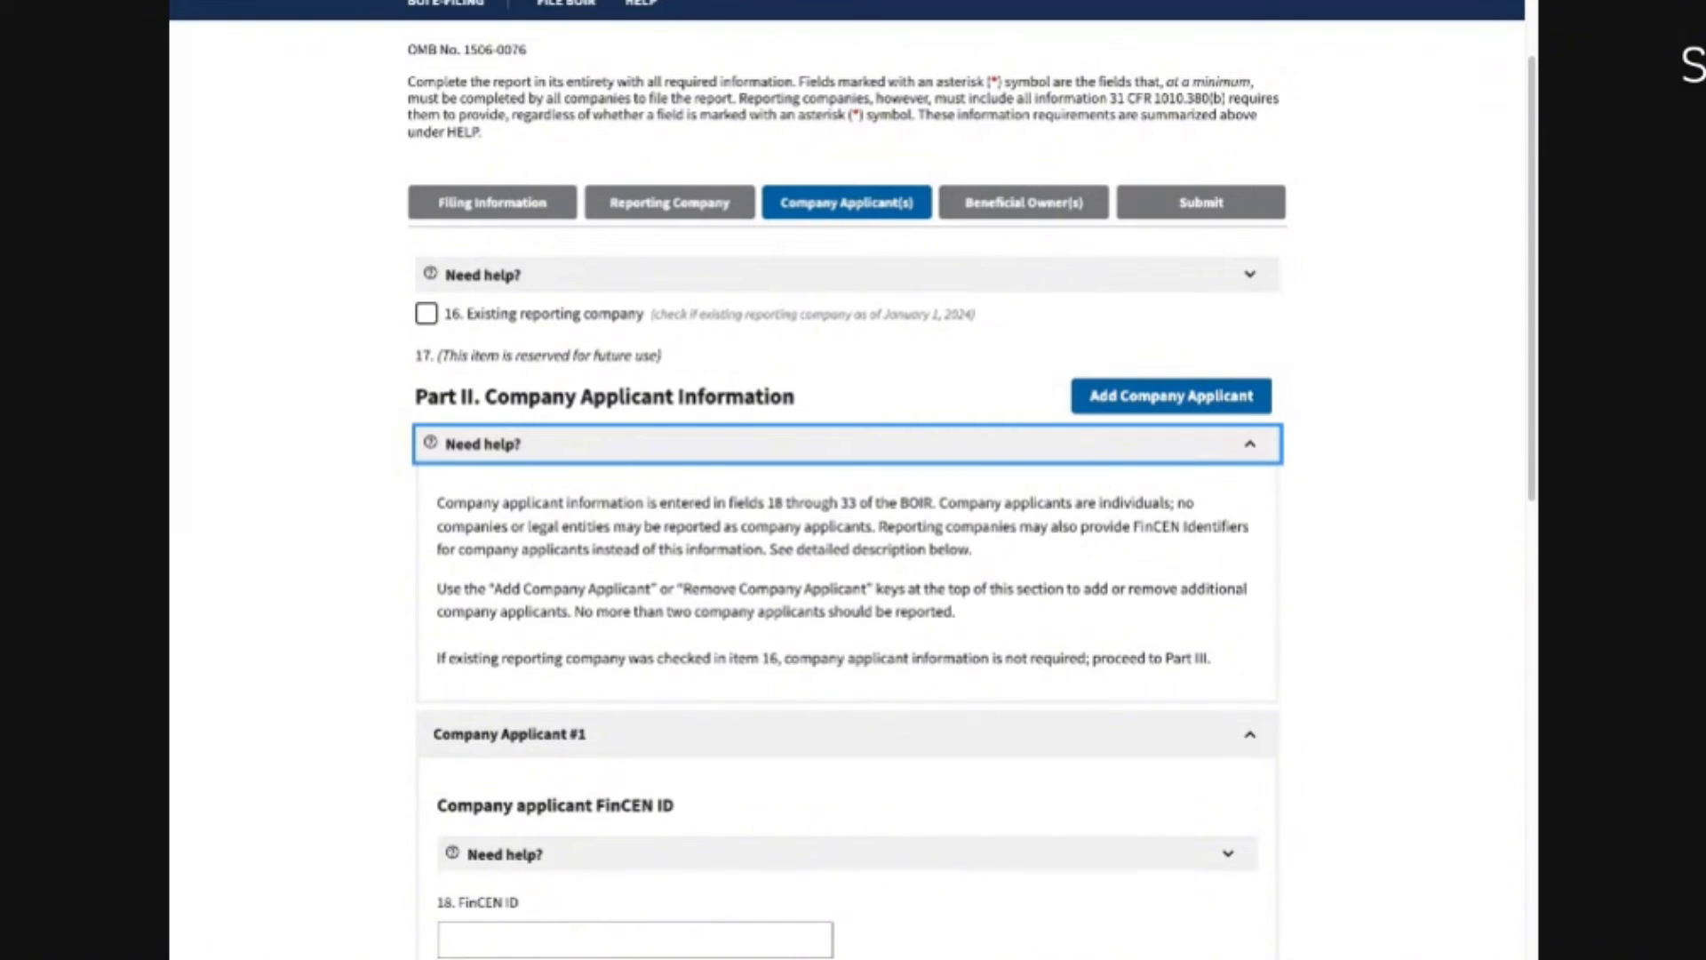
Step: Enter Company Applicant #1's last name, first name and date of birth
{"action": "left_click", "coordinate": [489, 444]}
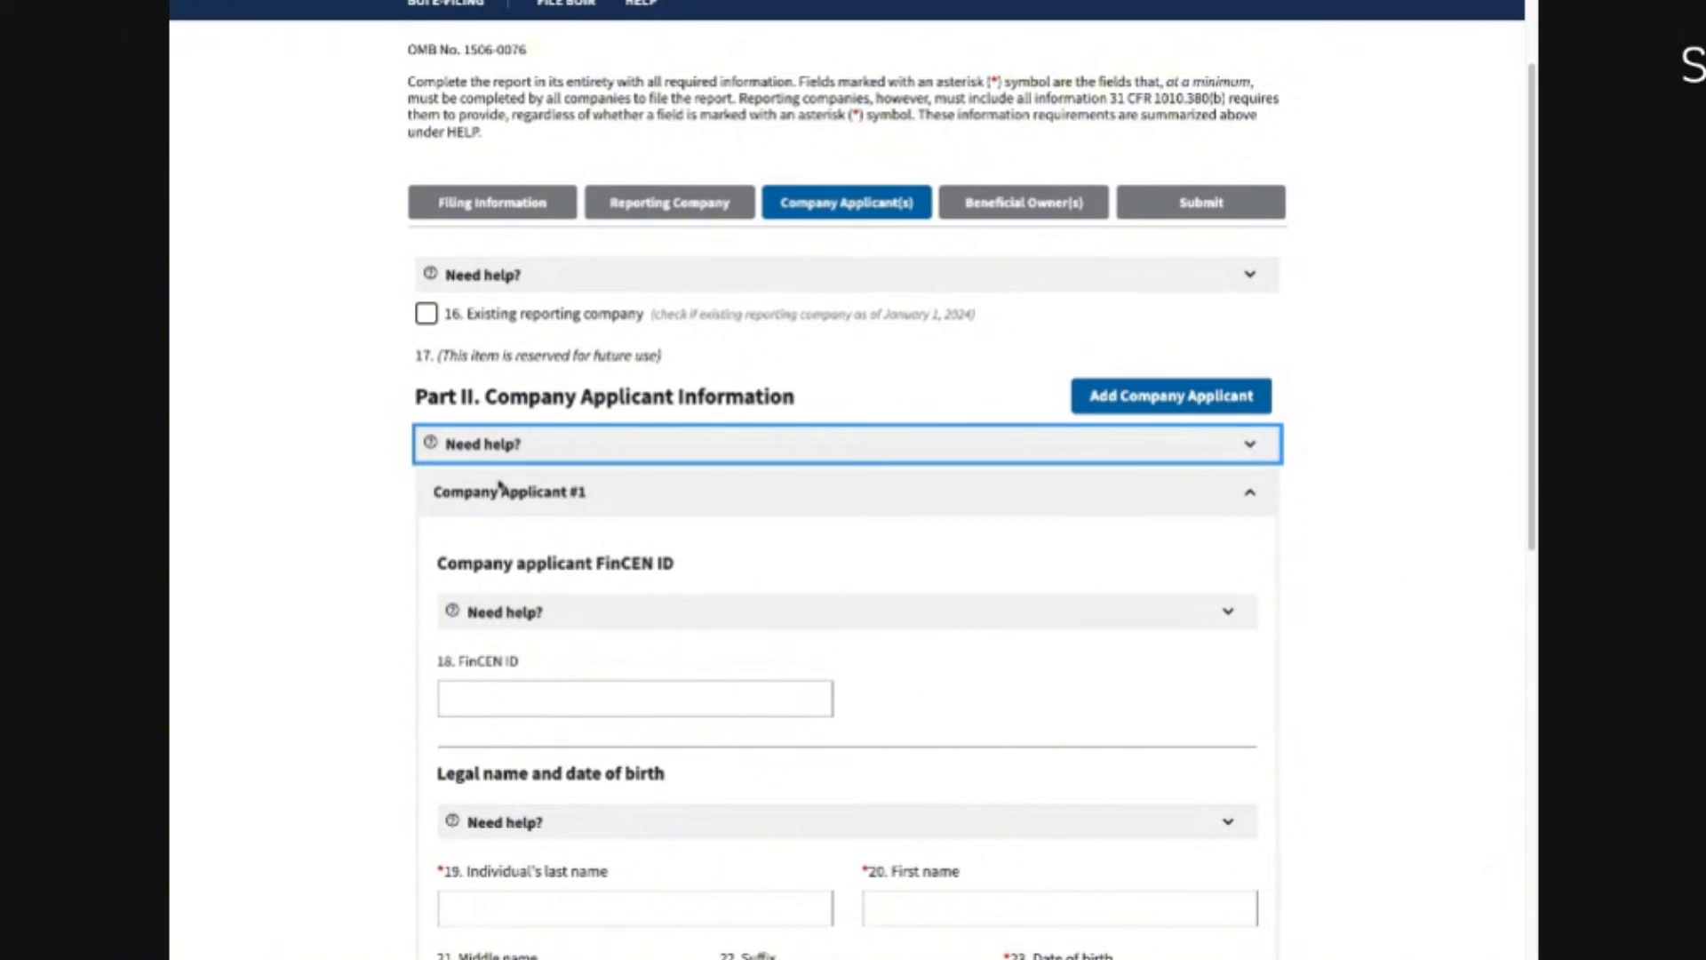
{"action": "left_click", "coordinate": [509, 702]}
{"action": "scroll", "coordinate": [444, 704], "scroll_direction": "down", "scroll_amount": 4}
{"action": "left_click", "coordinate": [546, 579]}
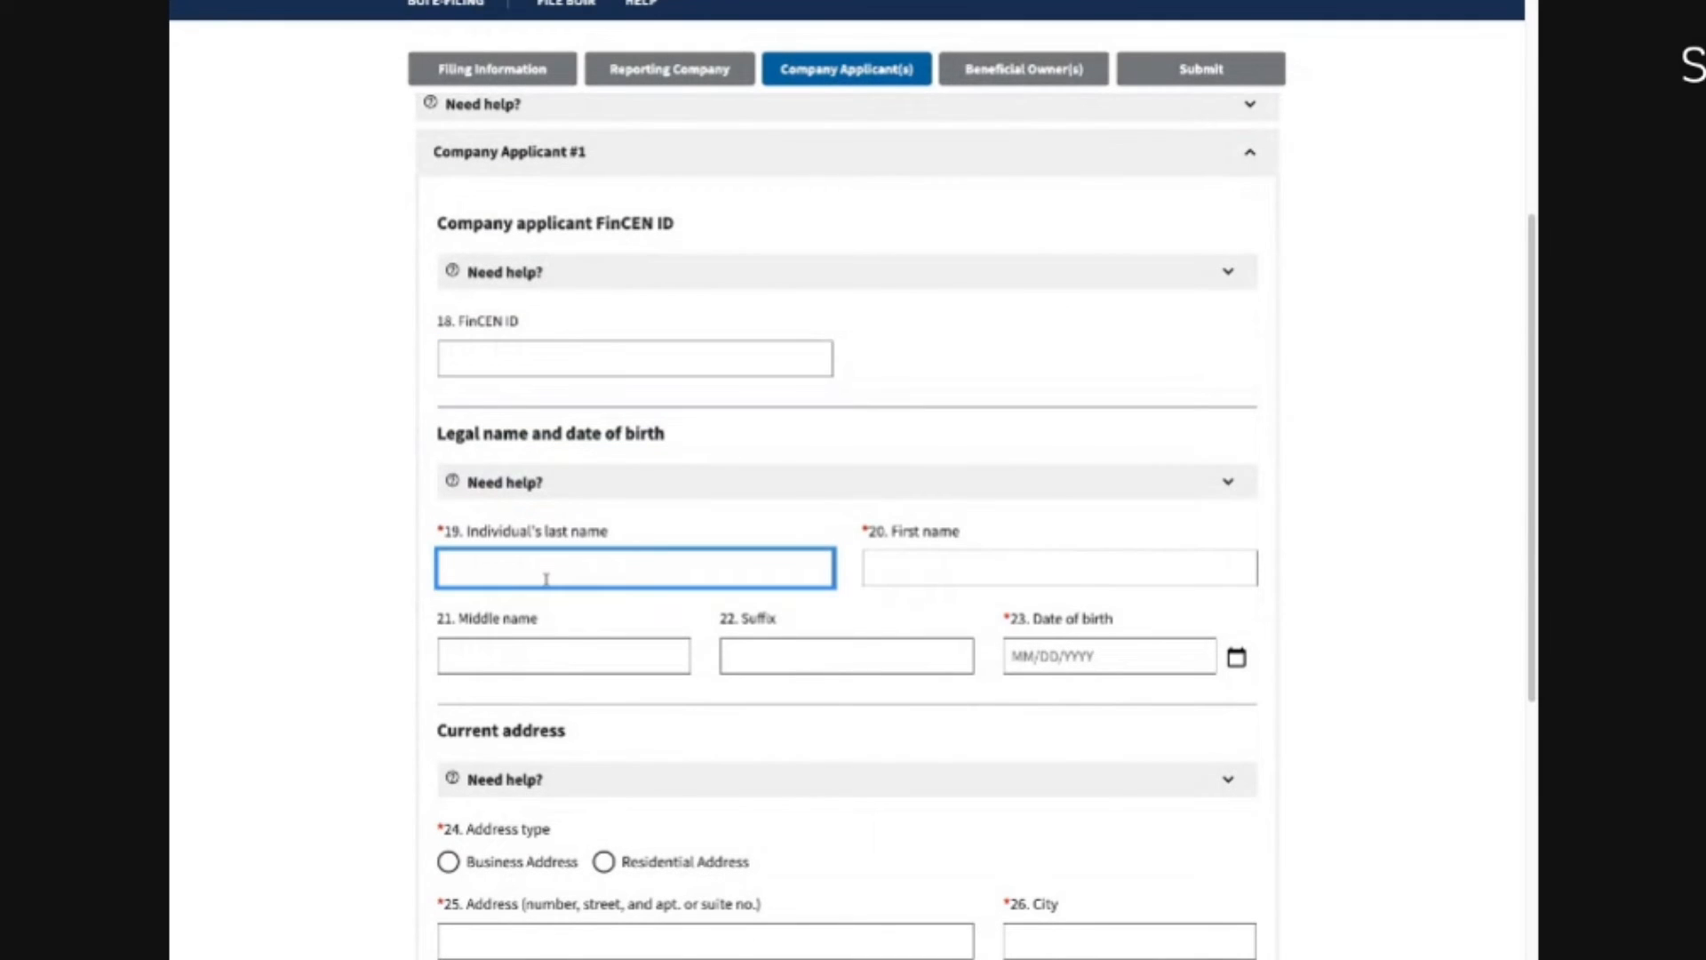
{"action": "key", "text": "Tab"}
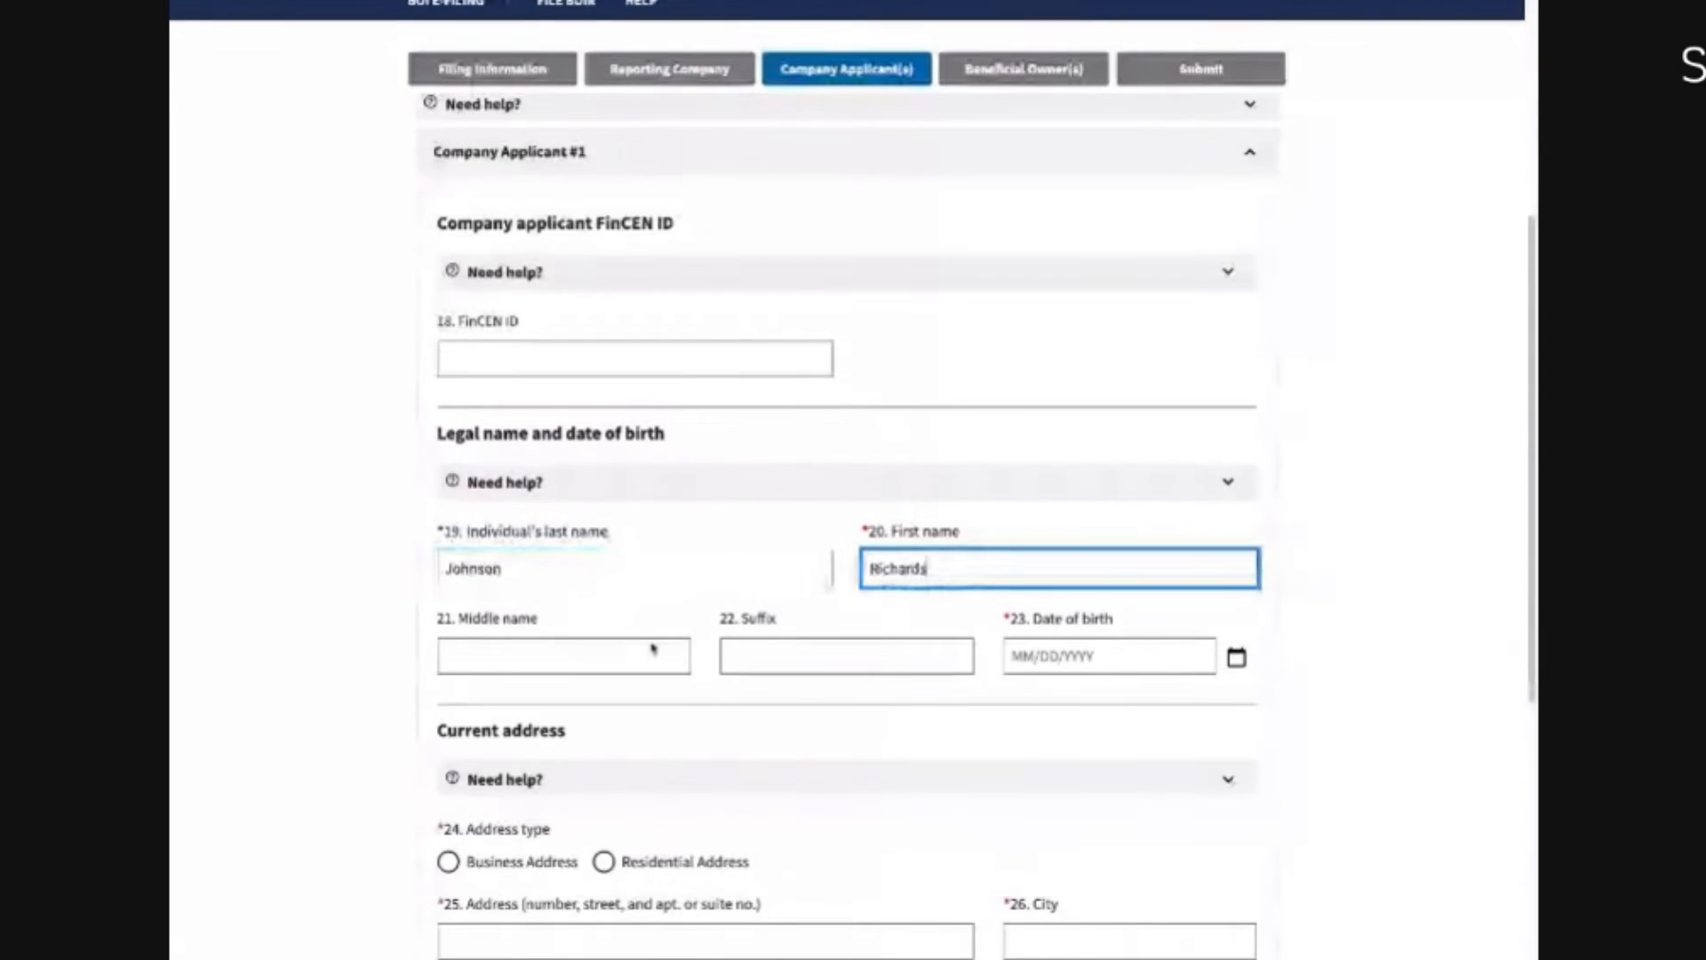
{"action": "left_click", "coordinate": [1078, 654]}
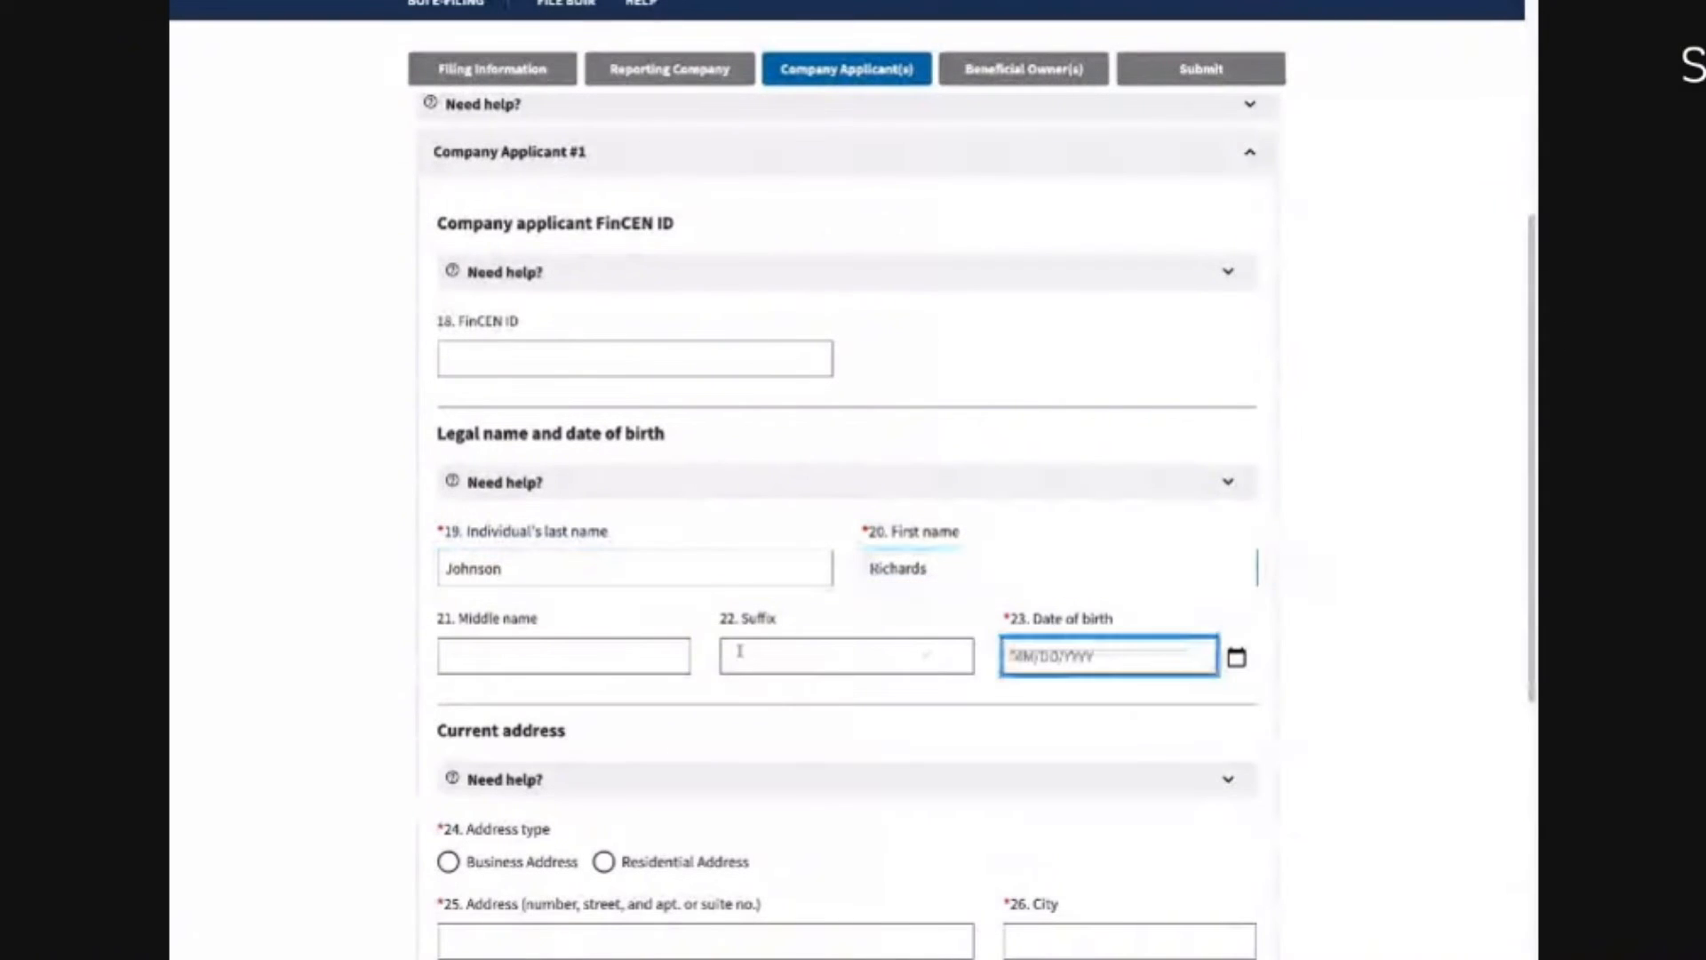
{"action": "left_click", "coordinate": [616, 653]}
{"action": "left_click", "coordinate": [1022, 662]}
{"action": "type", "text": "08"}
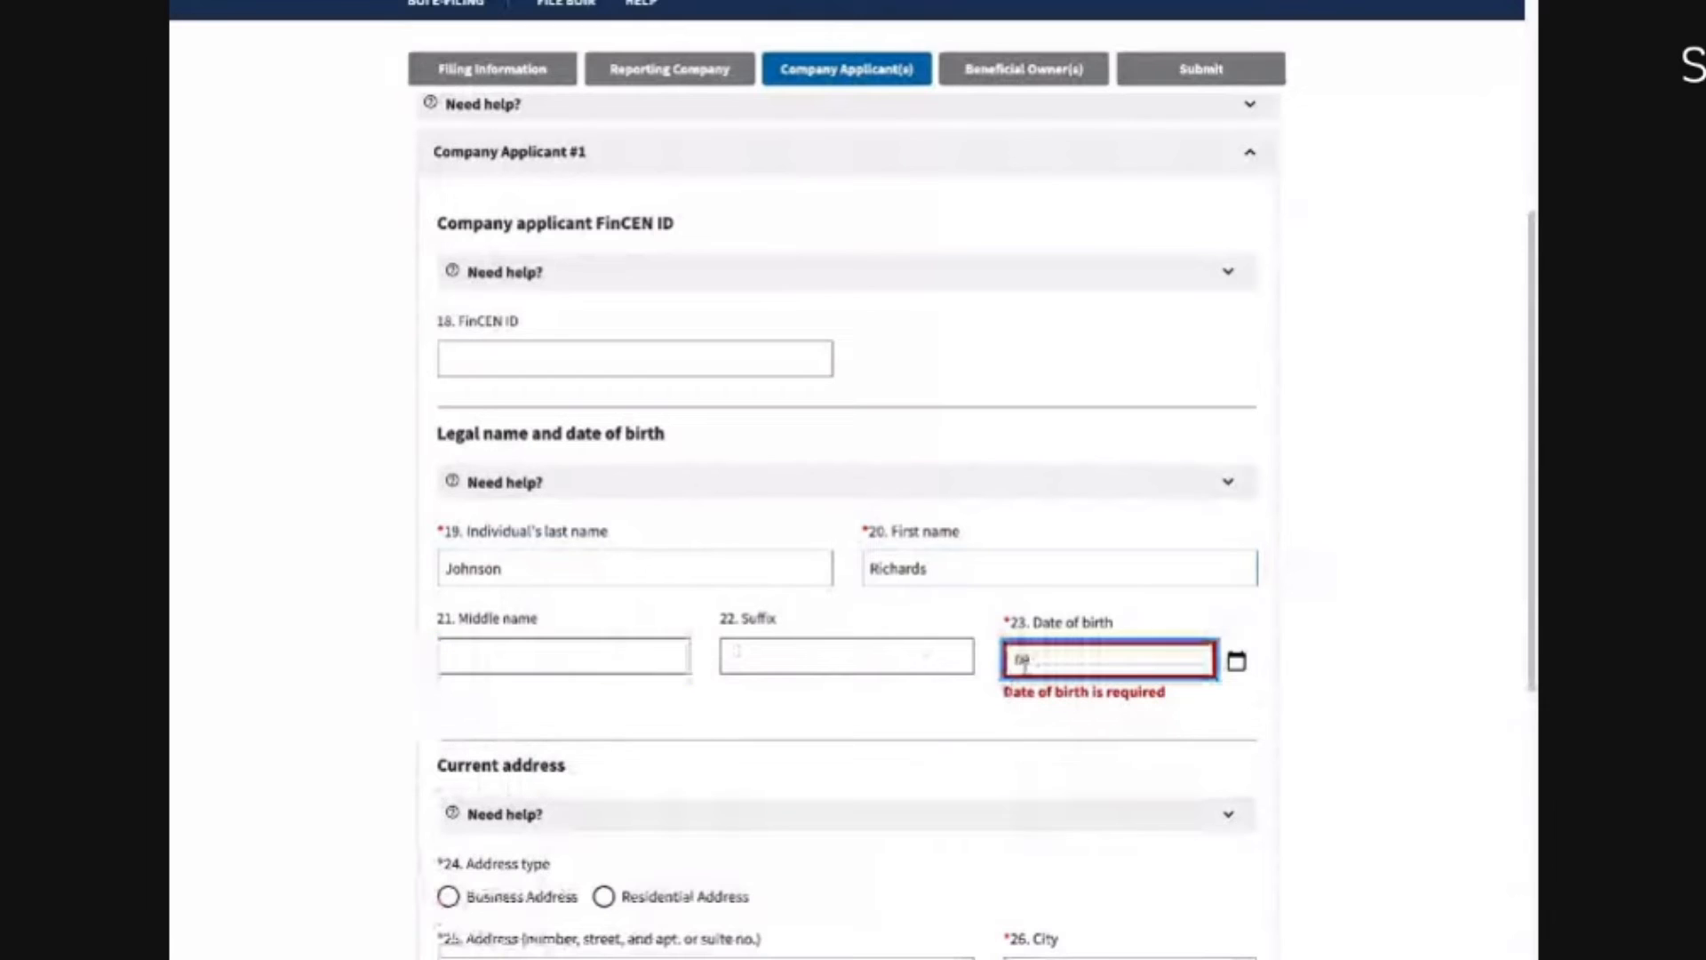
{"action": "type", "text": "/22/1980"}
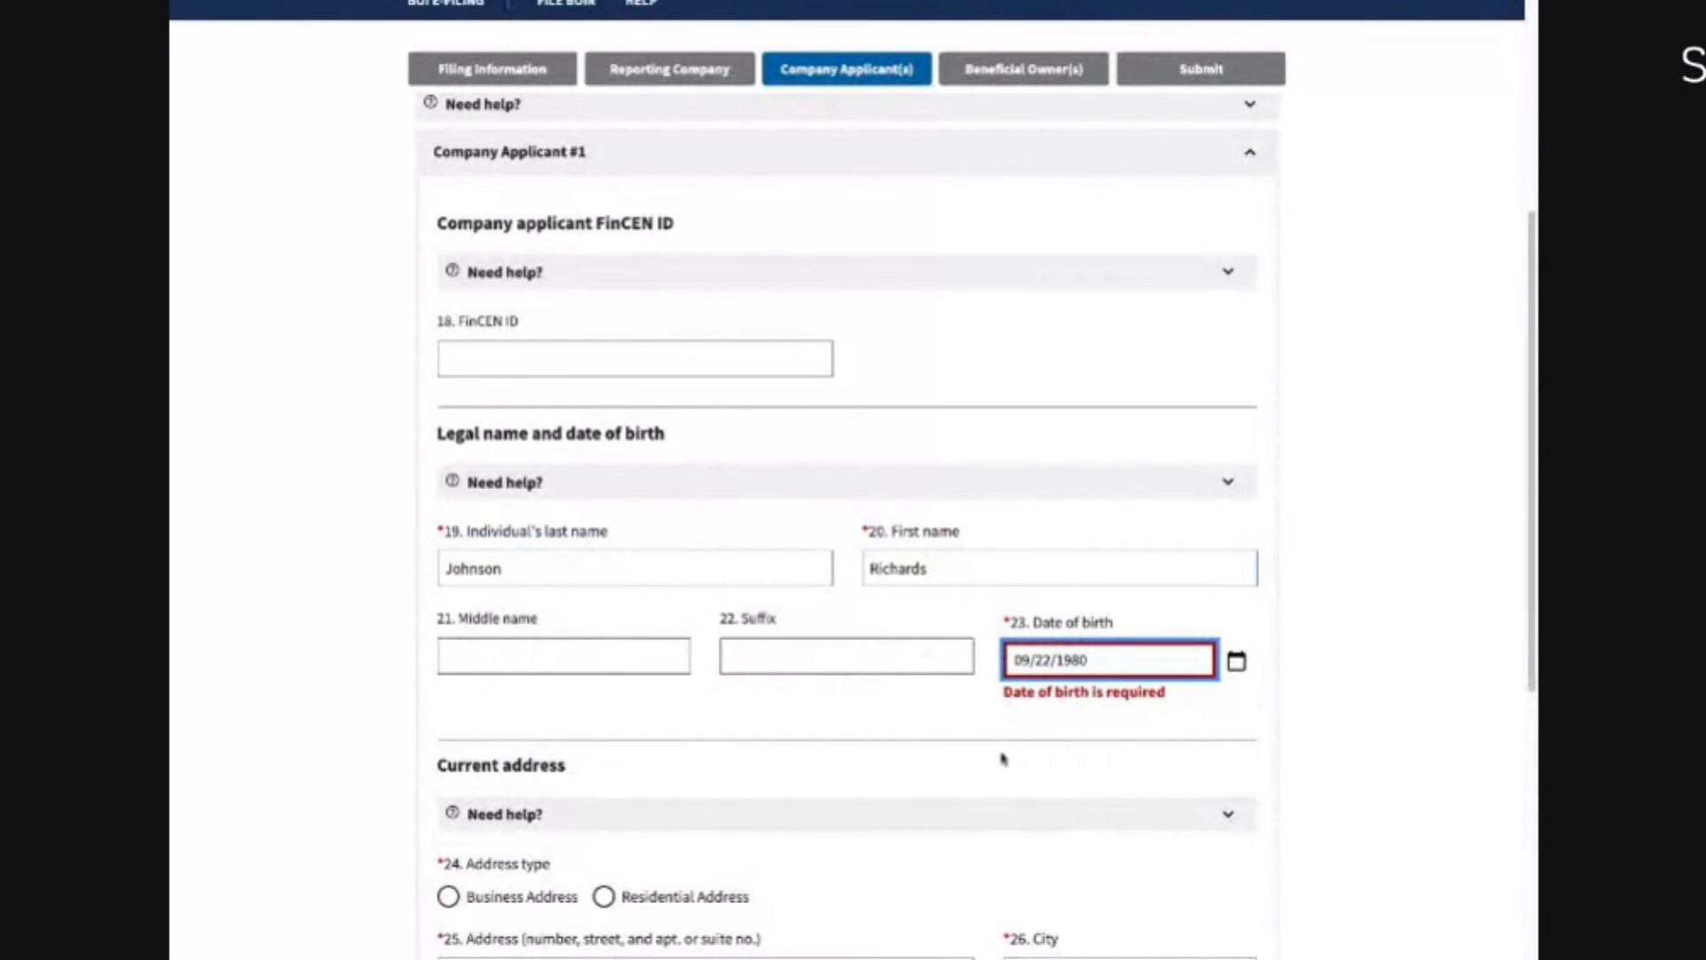
Step: Mark the address as residential and enter the applicant's street, city, United States of America and Florida
{"action": "scroll", "coordinate": [794, 763], "scroll_direction": "down", "scroll_amount": 3}
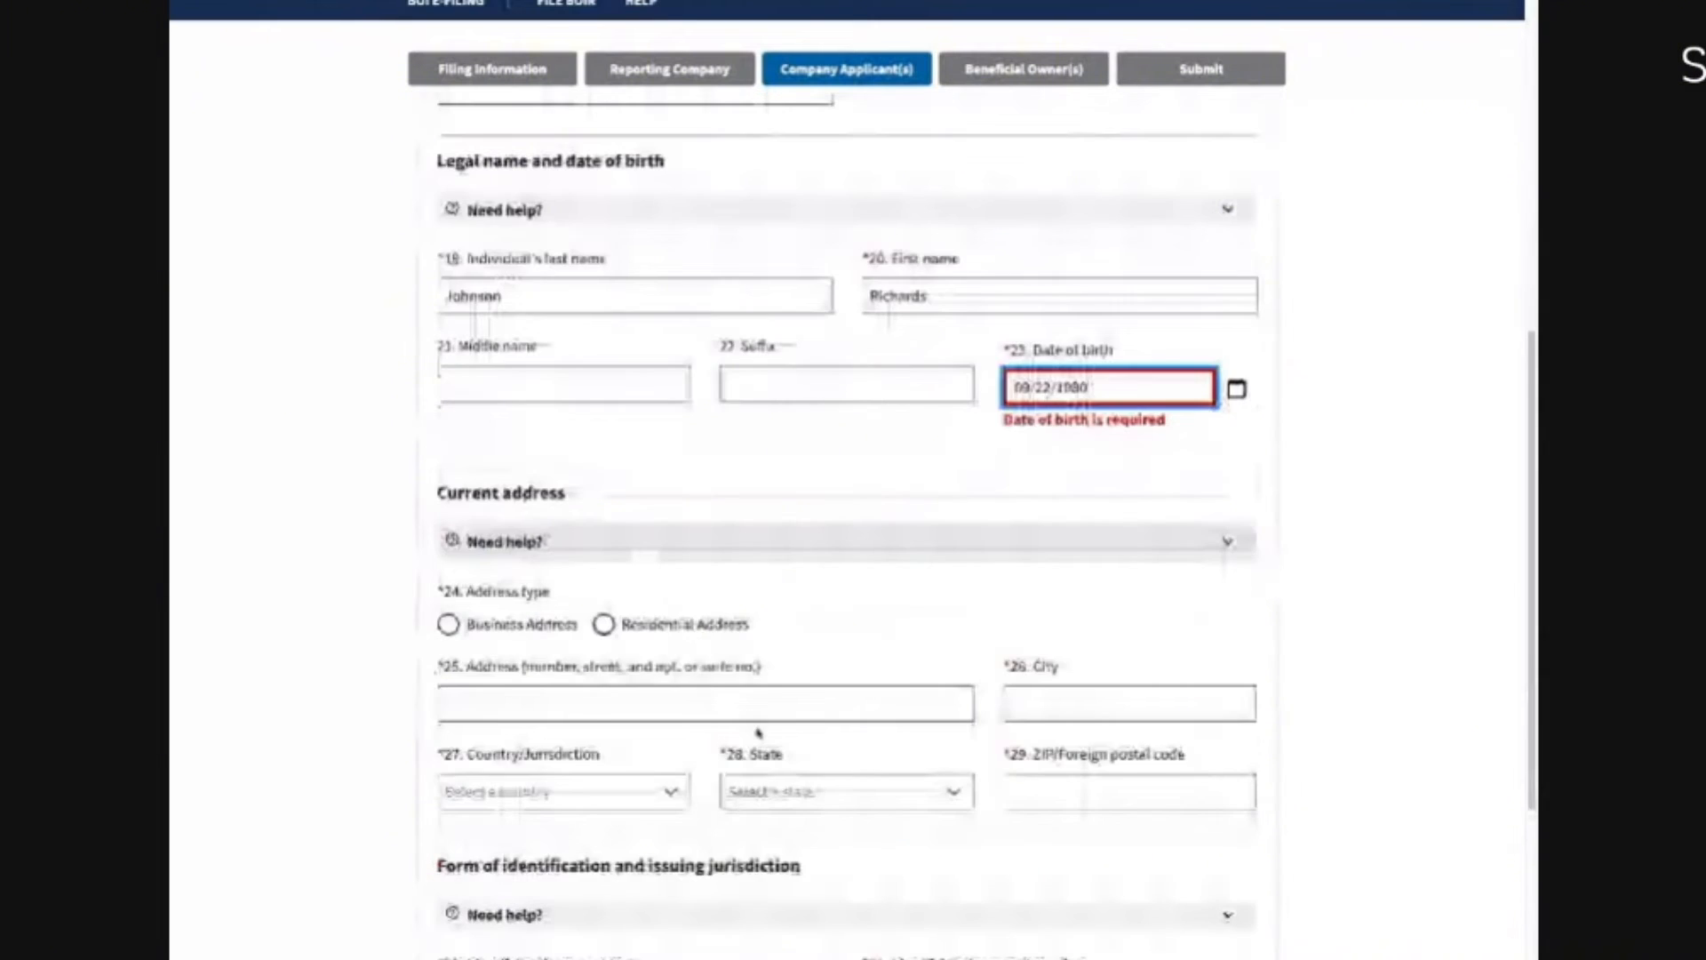
{"action": "scroll", "coordinate": [758, 731], "scroll_direction": "down", "scroll_amount": 1}
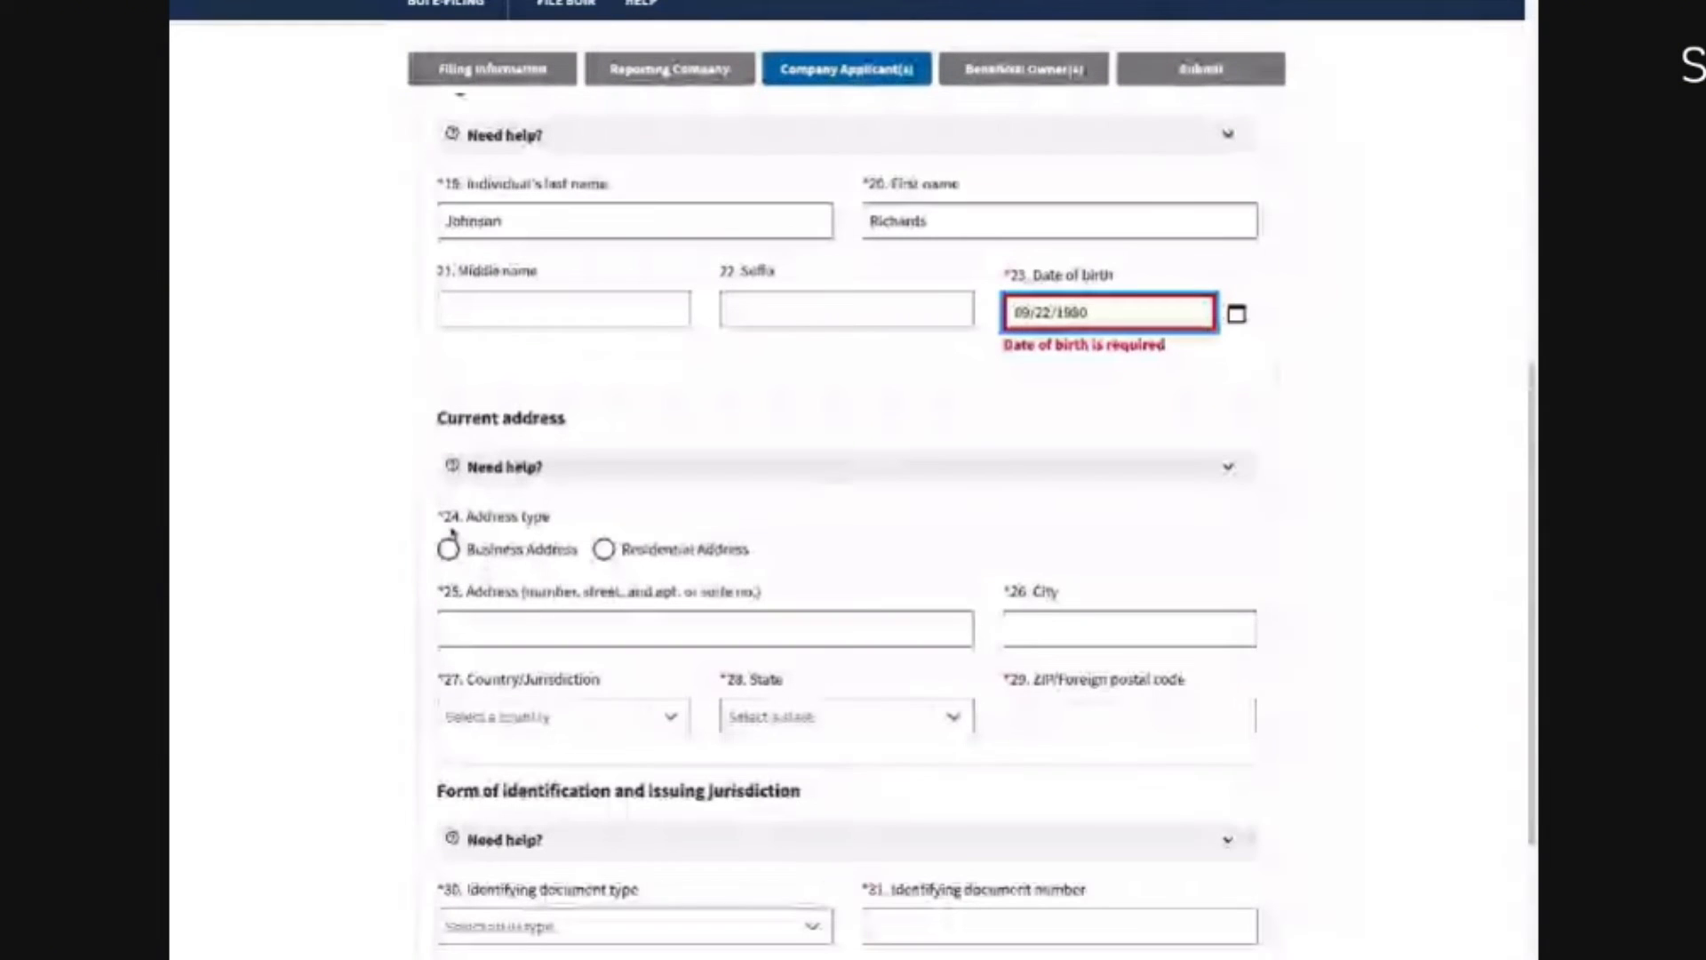
{"action": "left_click", "coordinate": [603, 550]}
{"action": "left_click", "coordinate": [603, 515]}
{"action": "left_click", "coordinate": [541, 595]}
{"action": "type", "text": "123"}
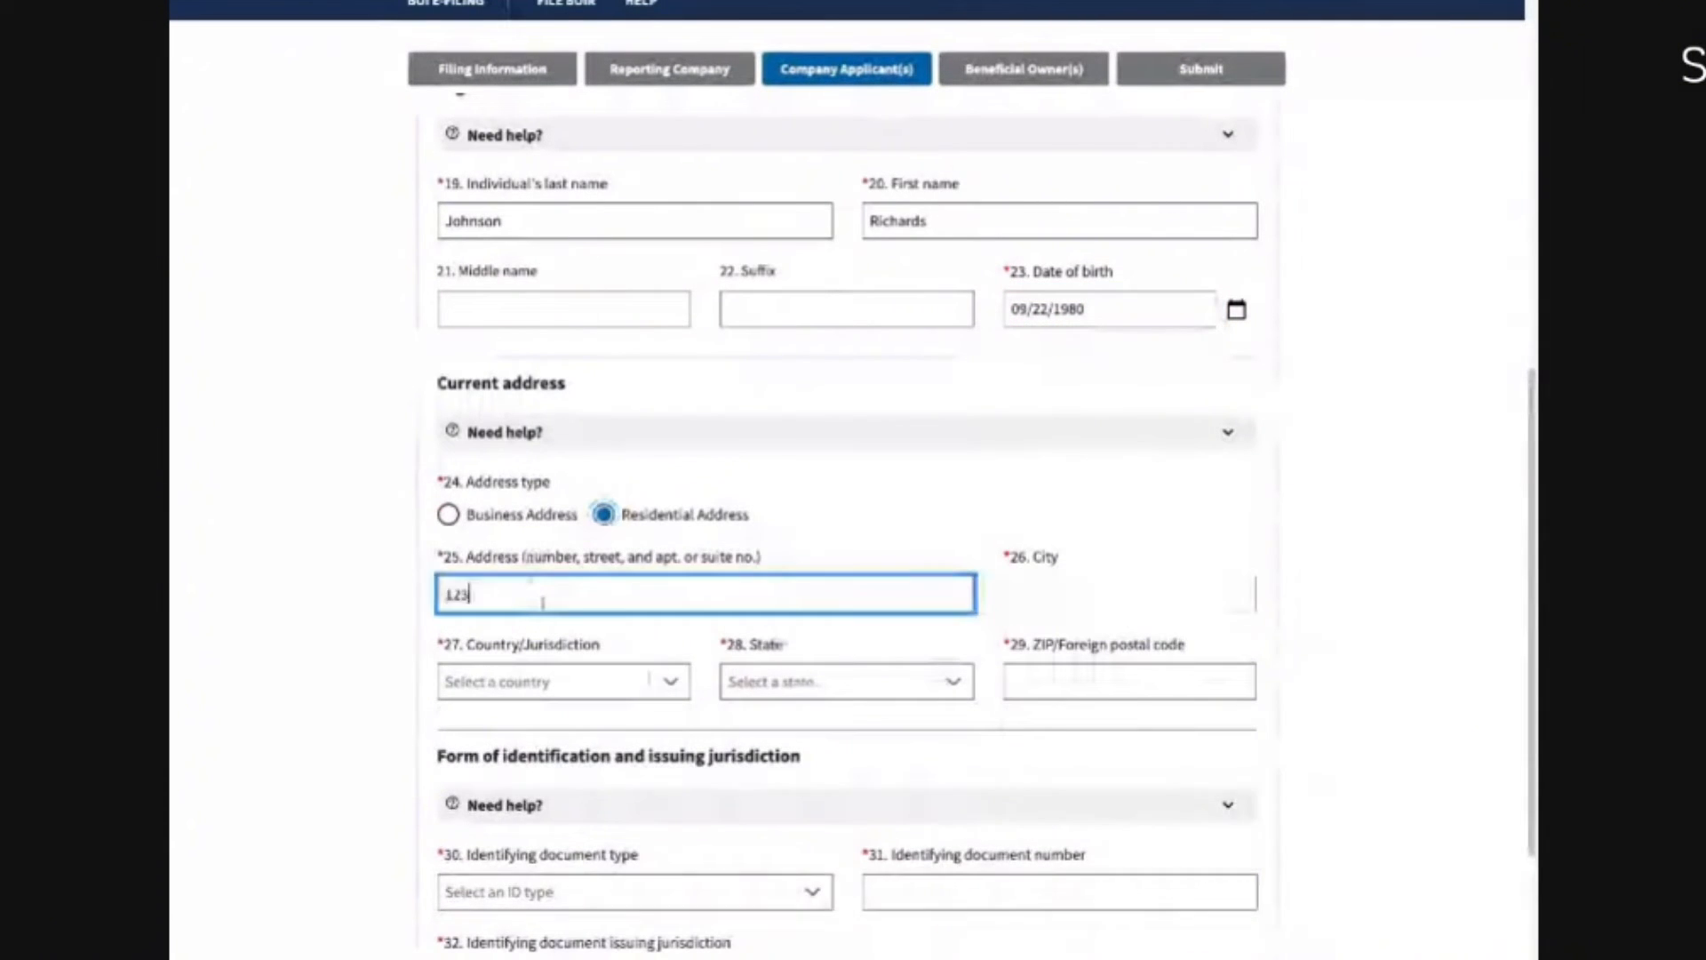
{"action": "type", "text": " Main St"}
{"action": "key", "text": "Tab"}
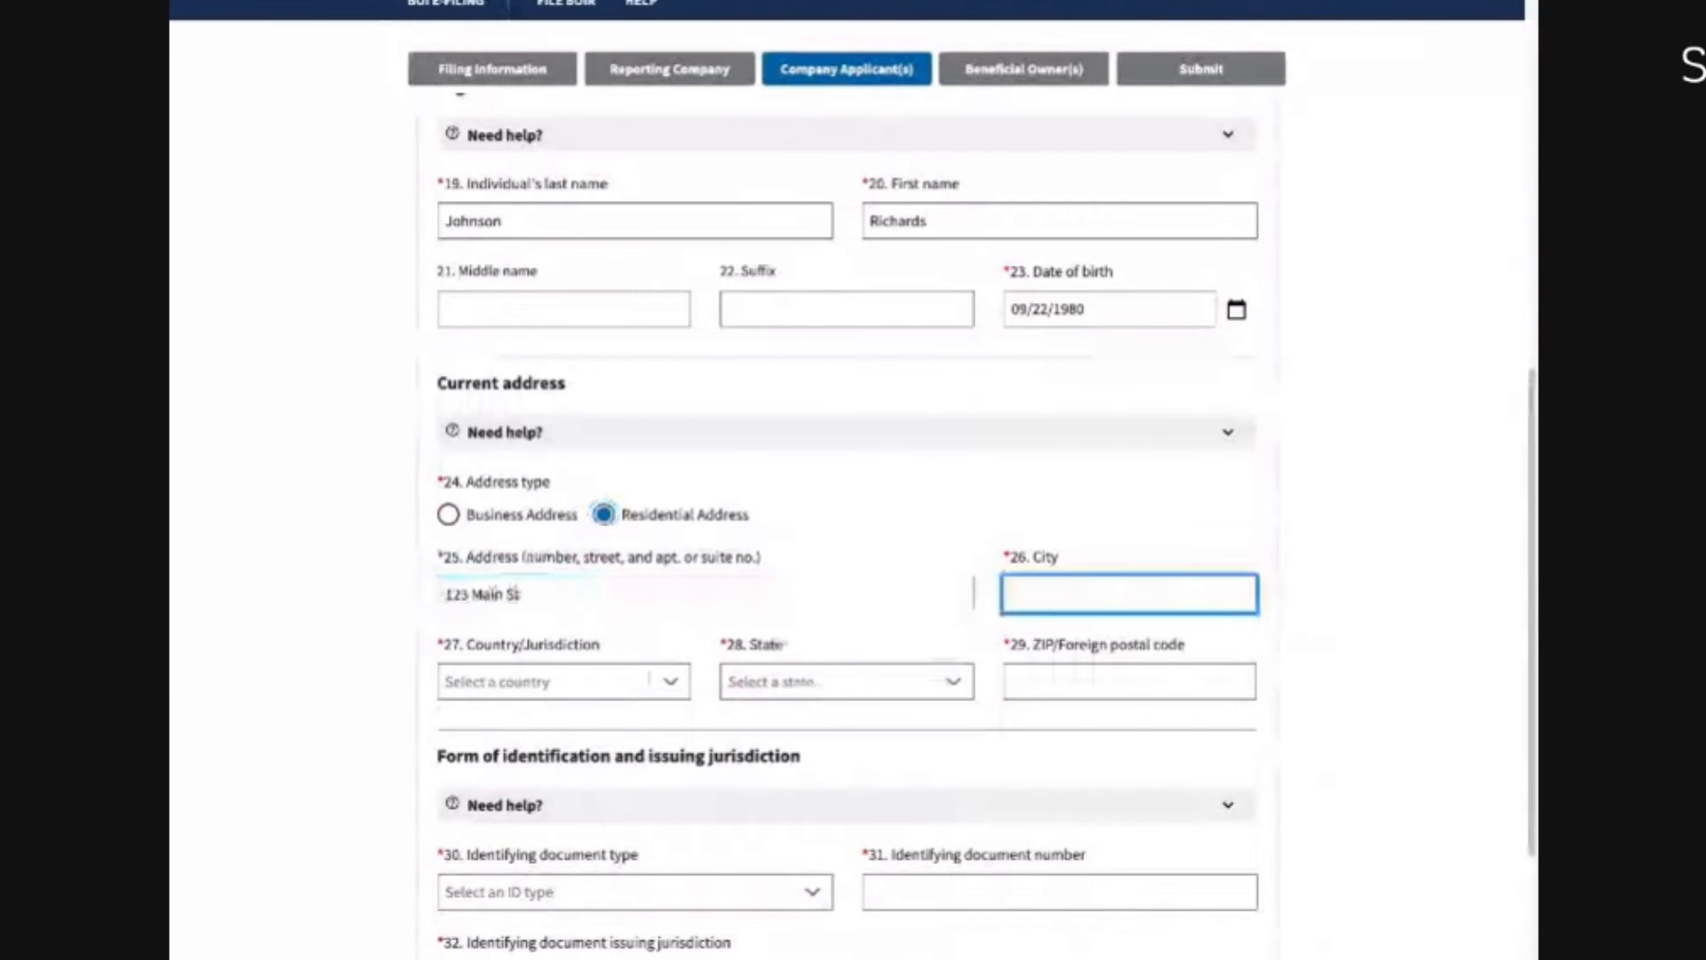
{"action": "type", "text": "Miami"}
{"action": "key", "text": "Tab"}
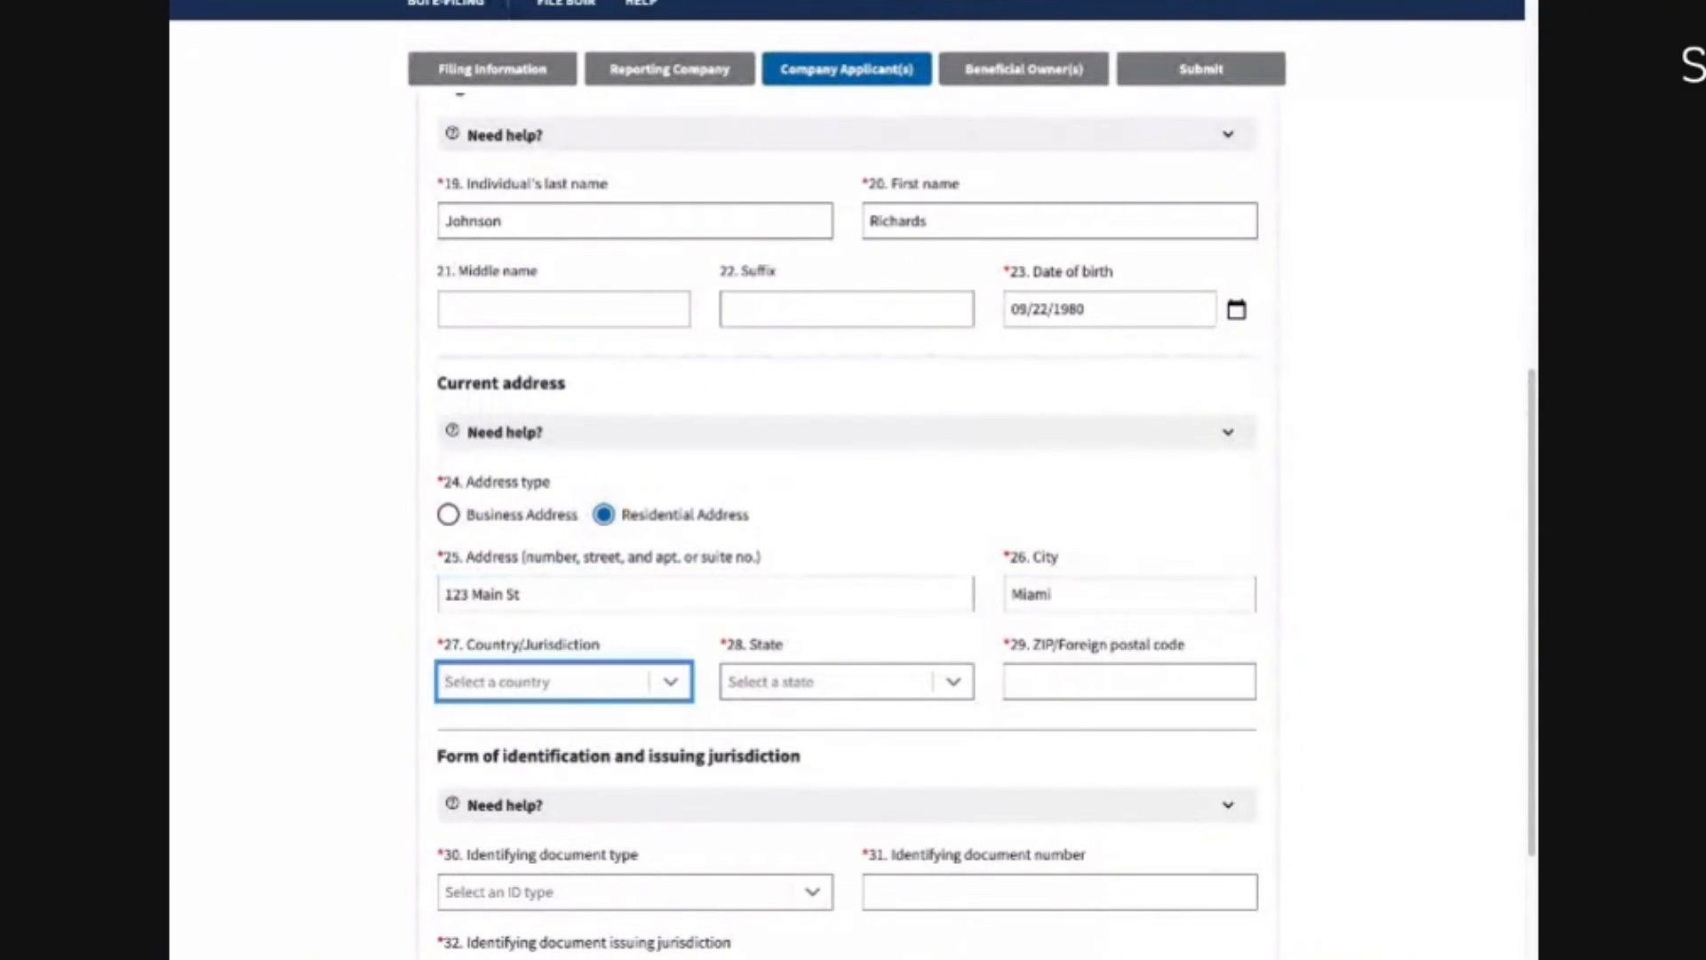
{"action": "type", "text": "uni"}
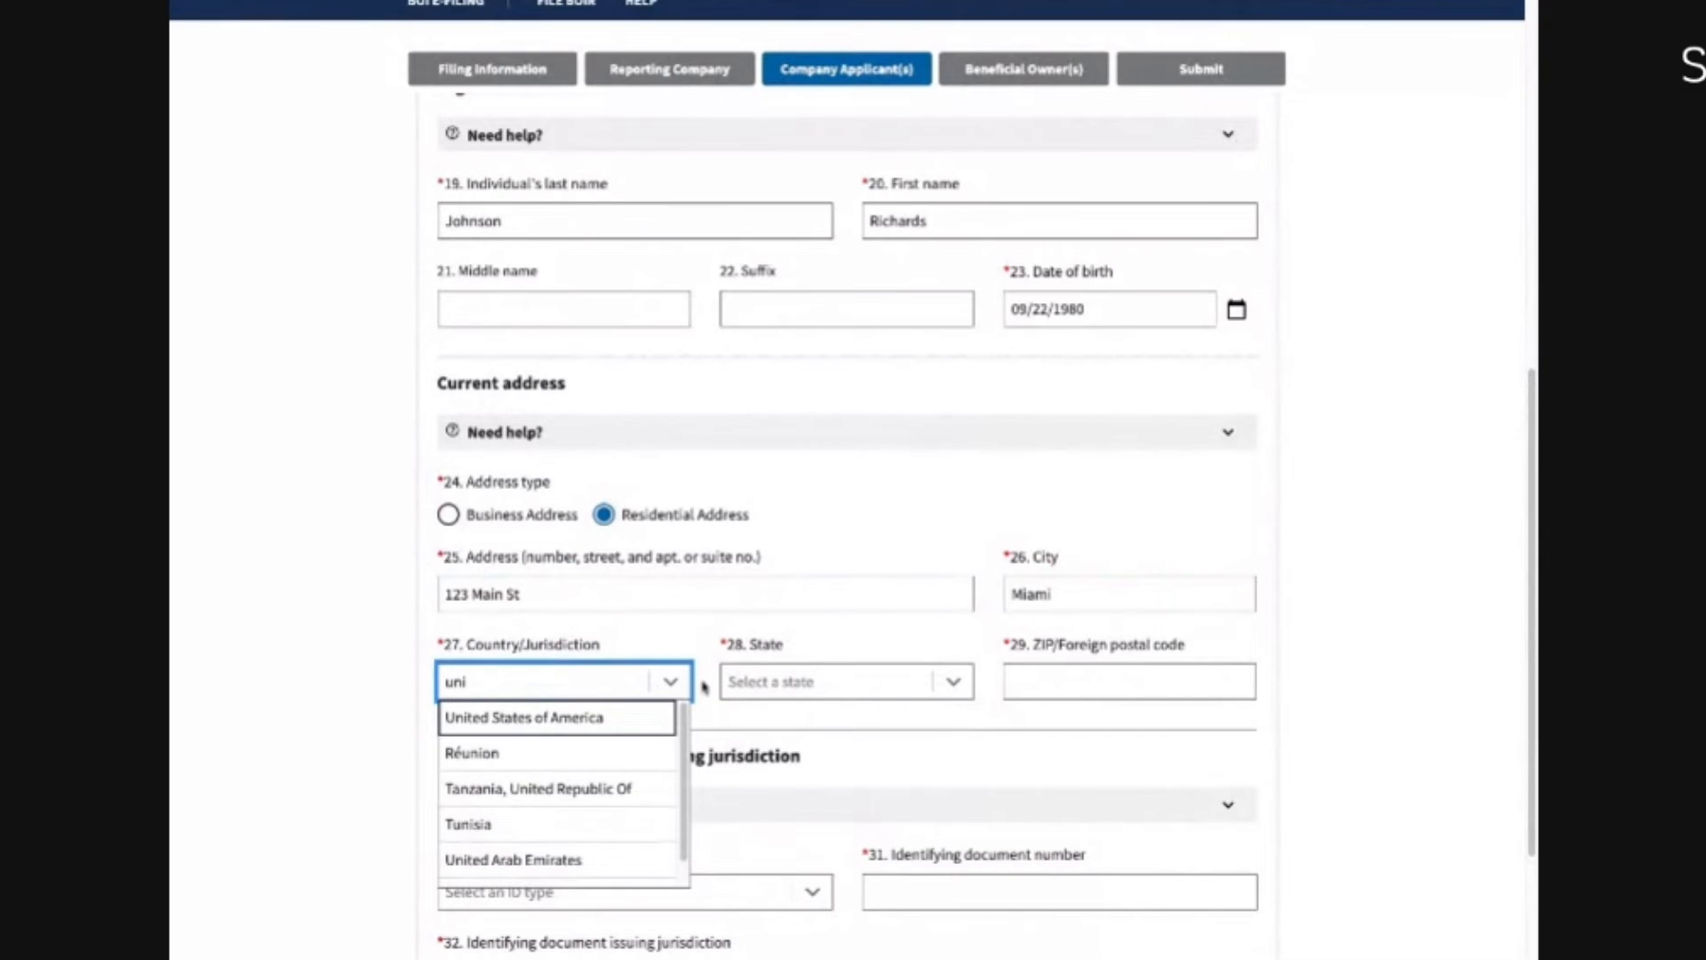
{"action": "left_click", "coordinate": [601, 720]}
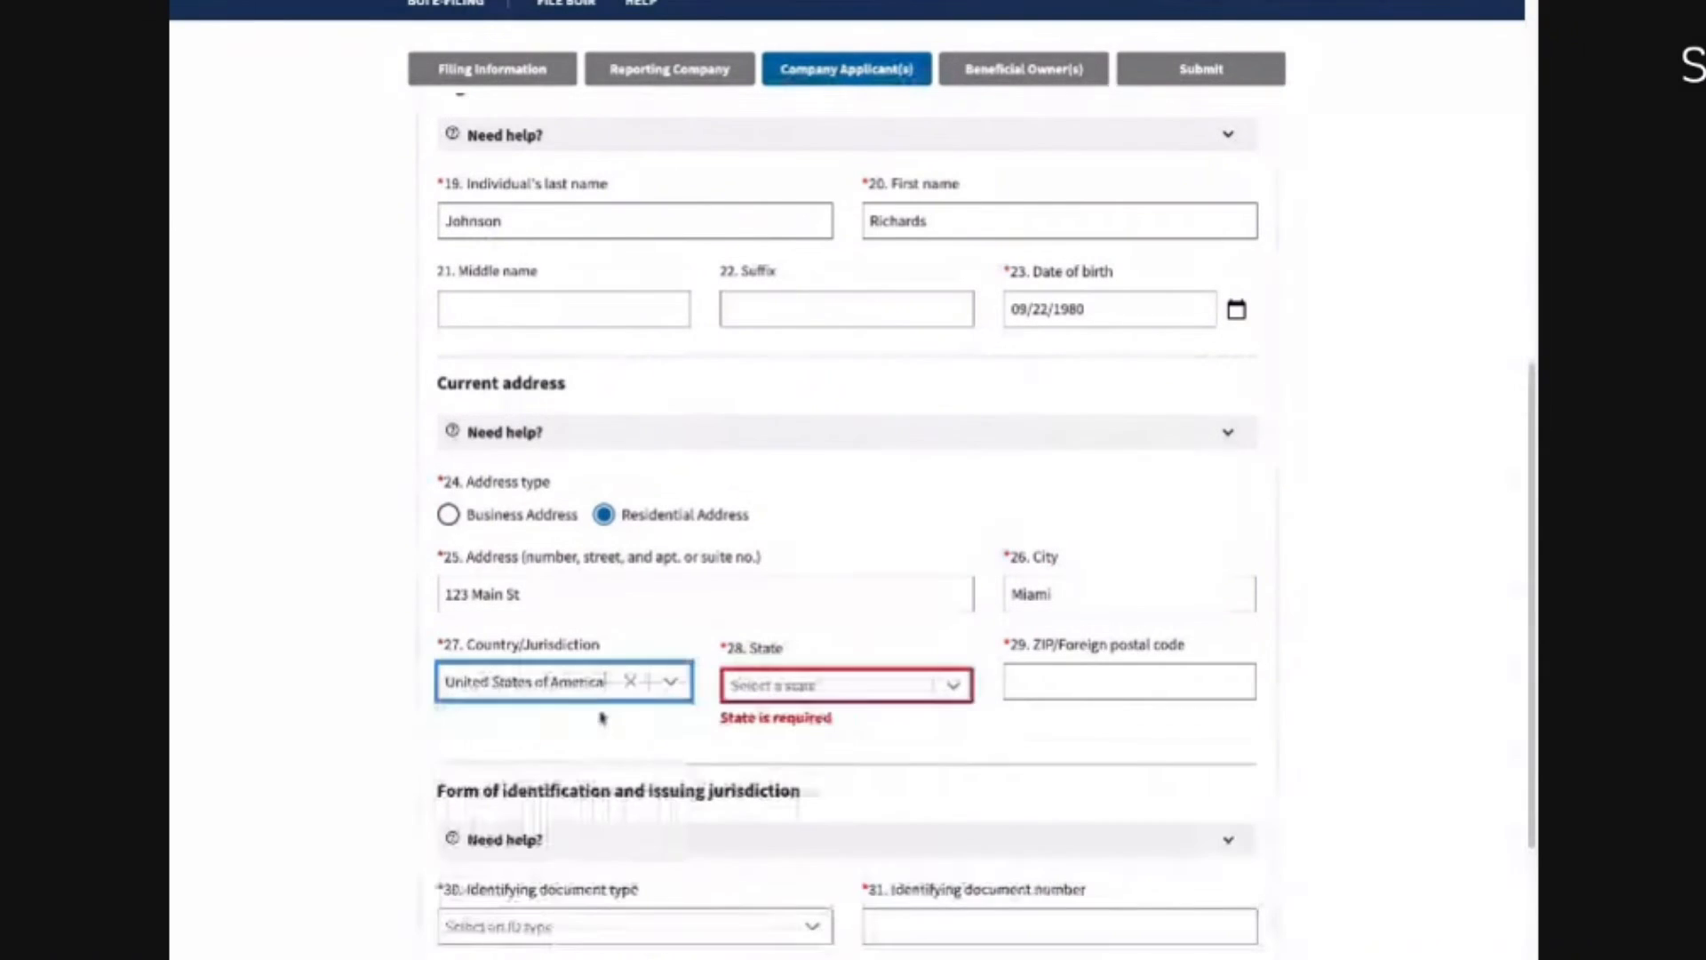
{"action": "left_click", "coordinate": [746, 683]}
{"action": "type", "text": "flor"}
{"action": "left_click", "coordinate": [747, 722]}
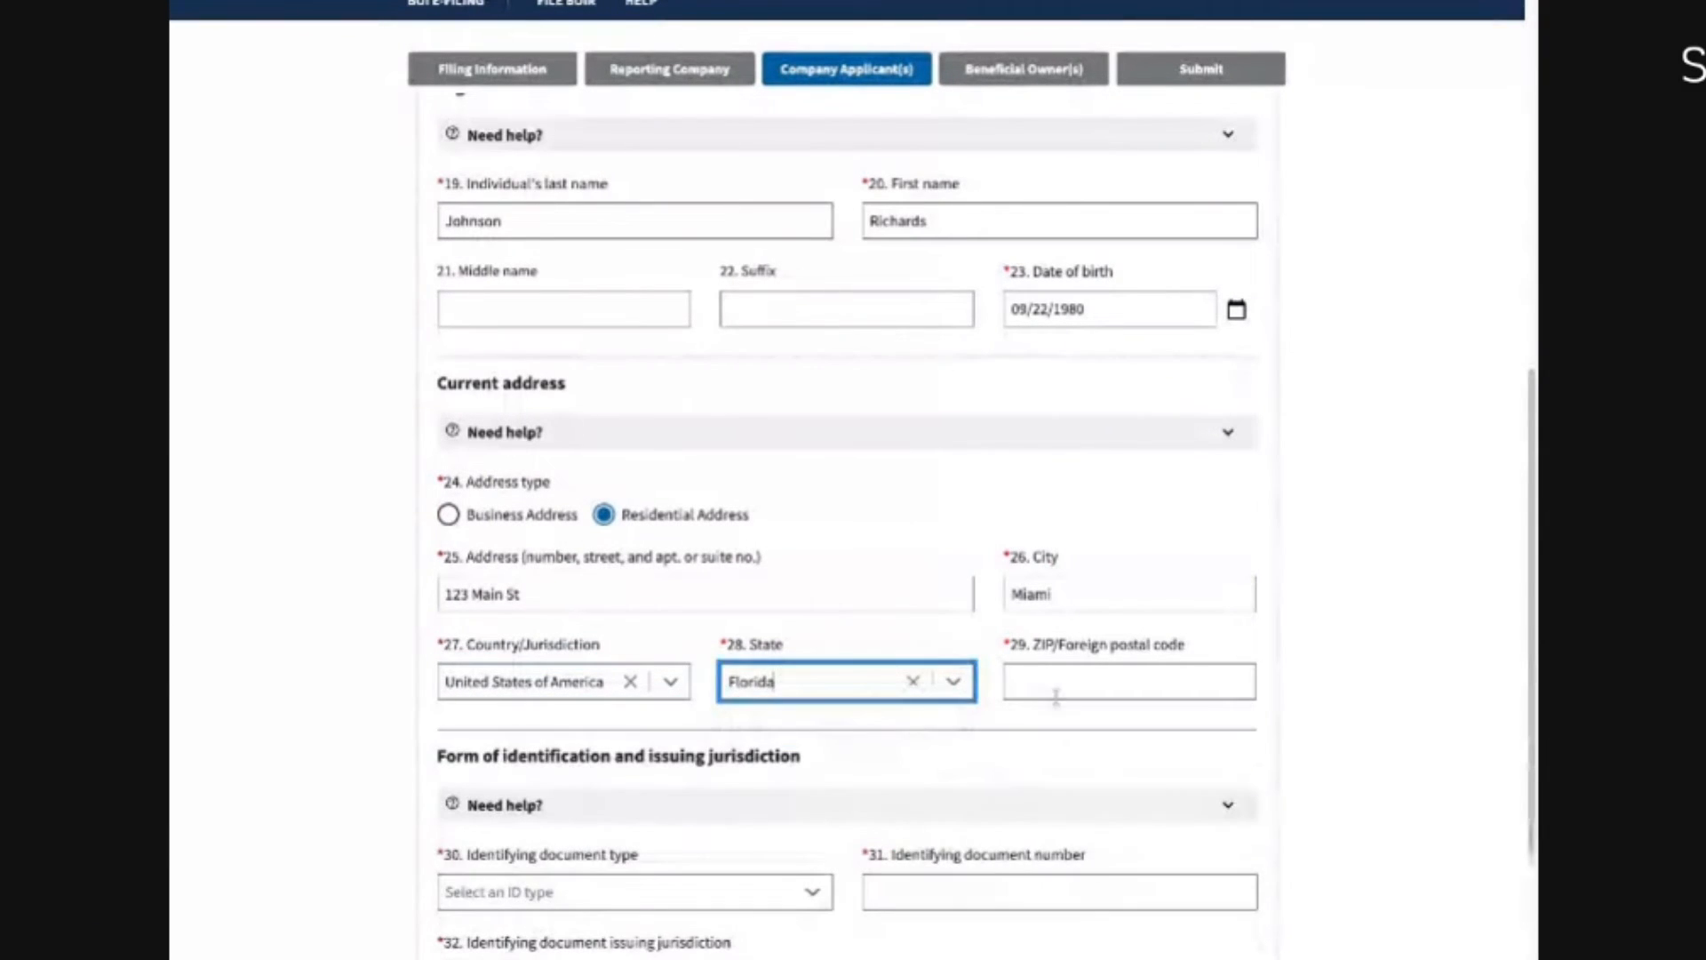
{"action": "key", "text": "Tab"}
Step: Enter the applicant's ZIP code, pick State issued driver's license, and enter the license number
{"action": "type", "text": "33333"}
{"action": "scroll", "coordinate": [755, 803], "scroll_direction": "down", "scroll_amount": 1}
{"action": "scroll", "coordinate": [756, 803], "scroll_direction": "down", "scroll_amount": 2}
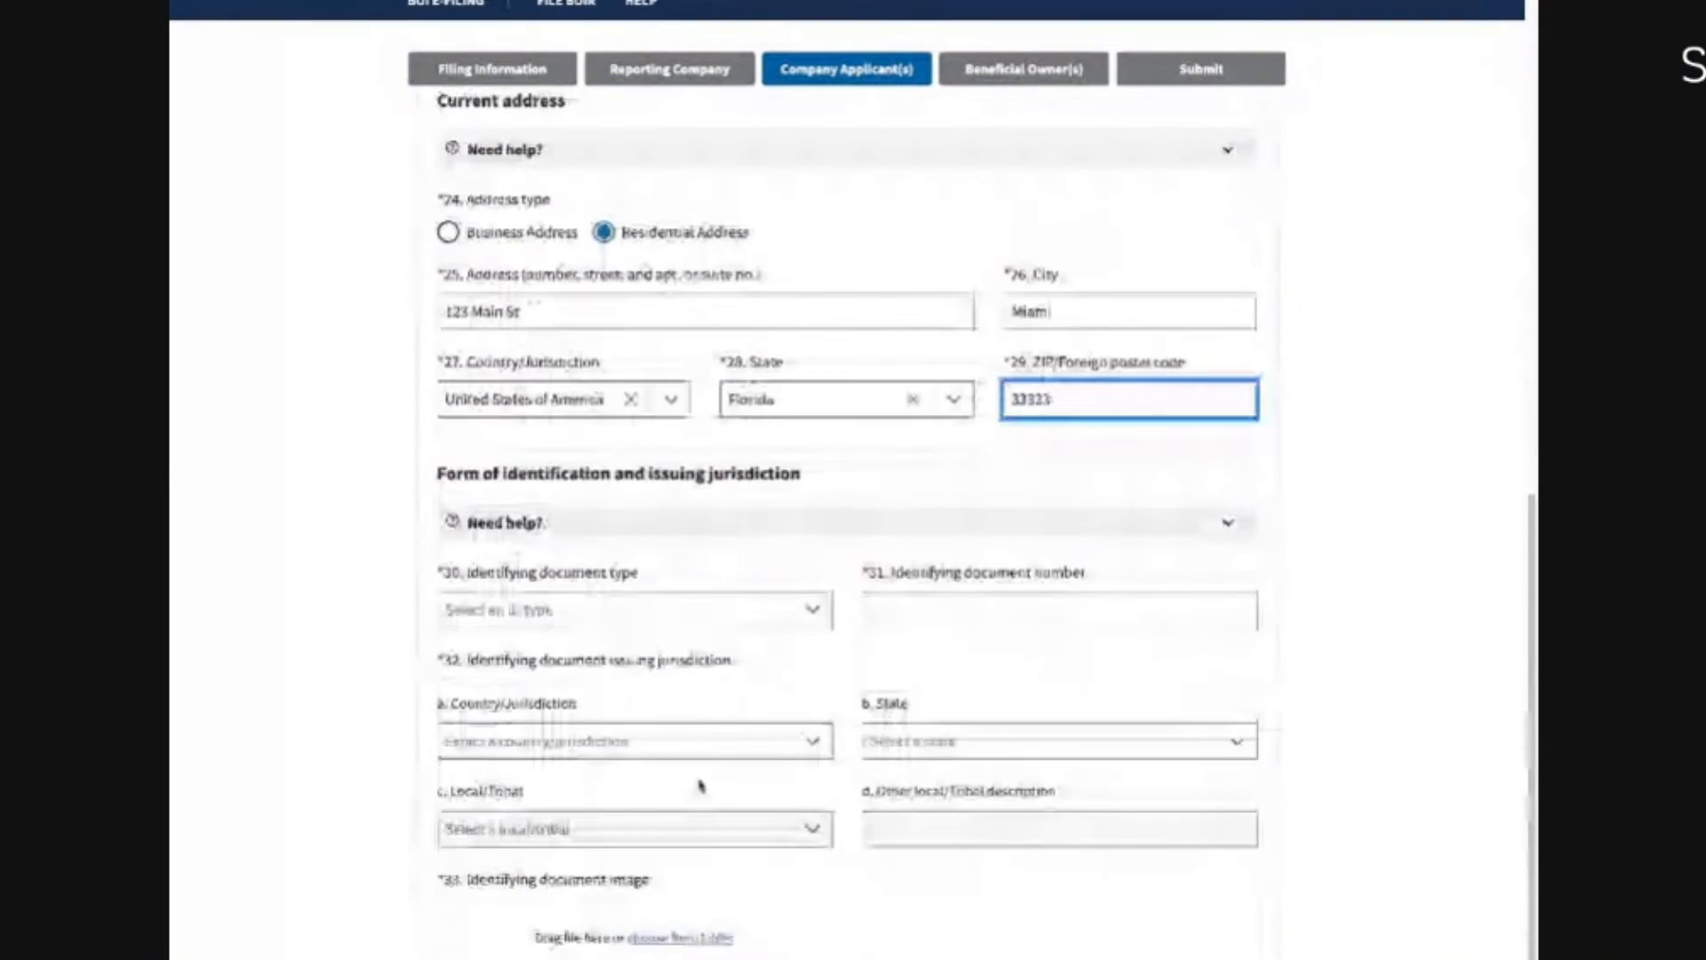
{"action": "left_click", "coordinate": [813, 585]}
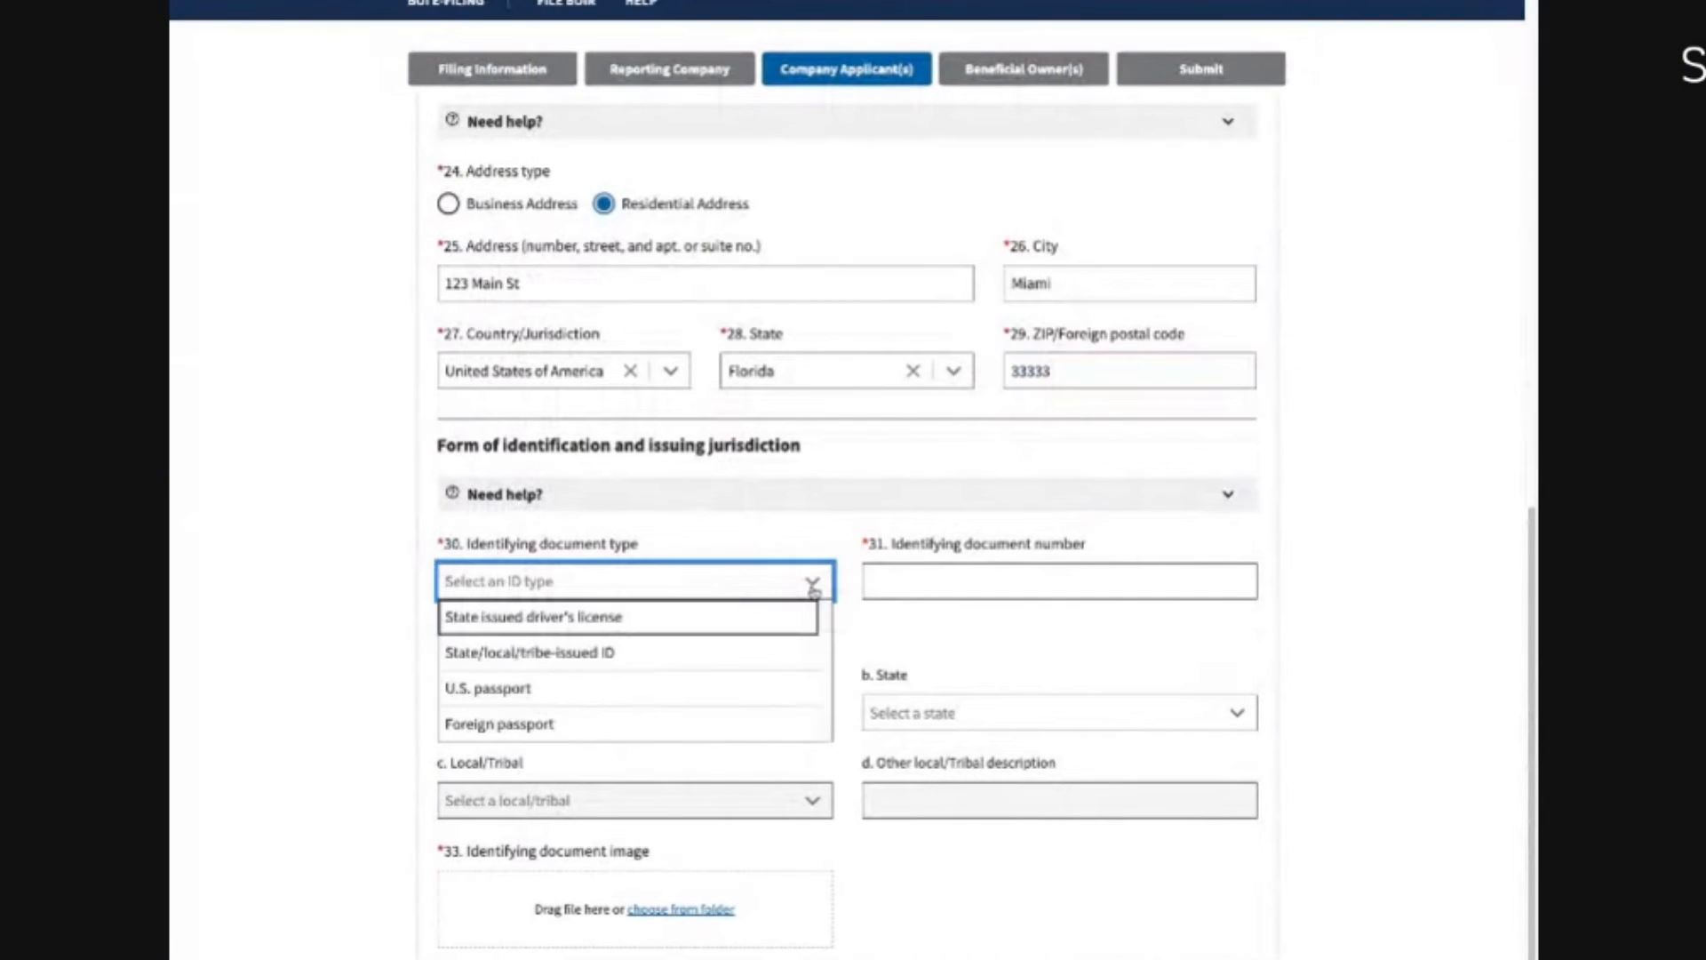
{"action": "left_click", "coordinate": [603, 622]}
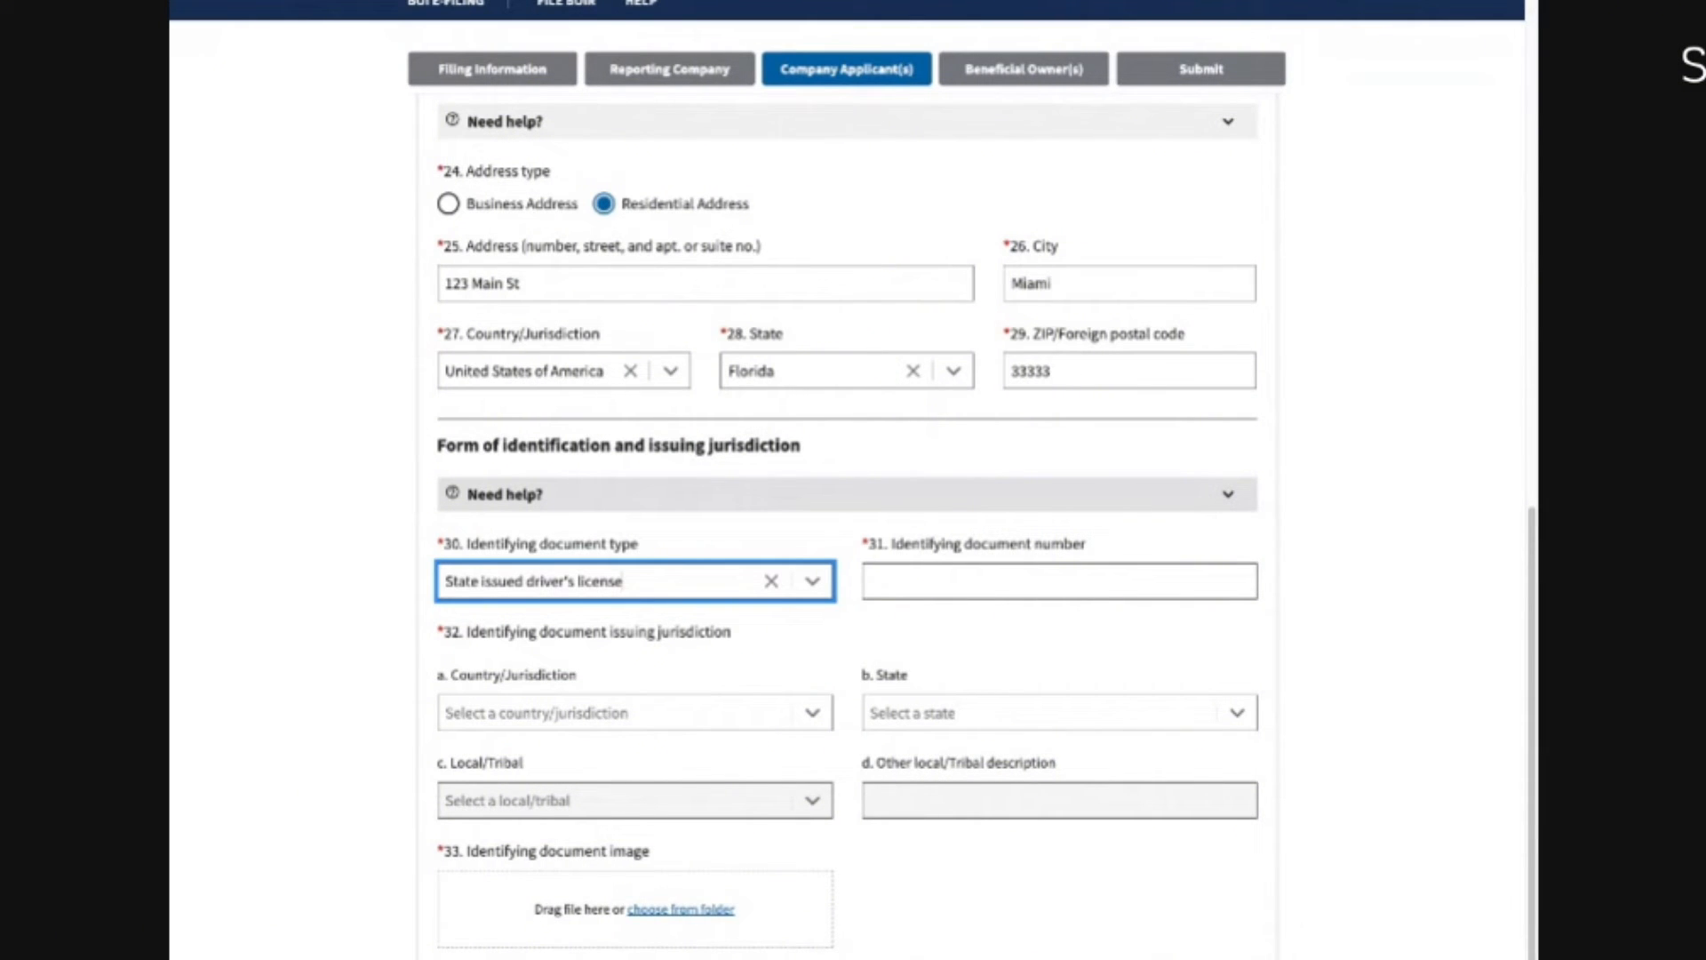
{"action": "left_click", "coordinate": [907, 589]}
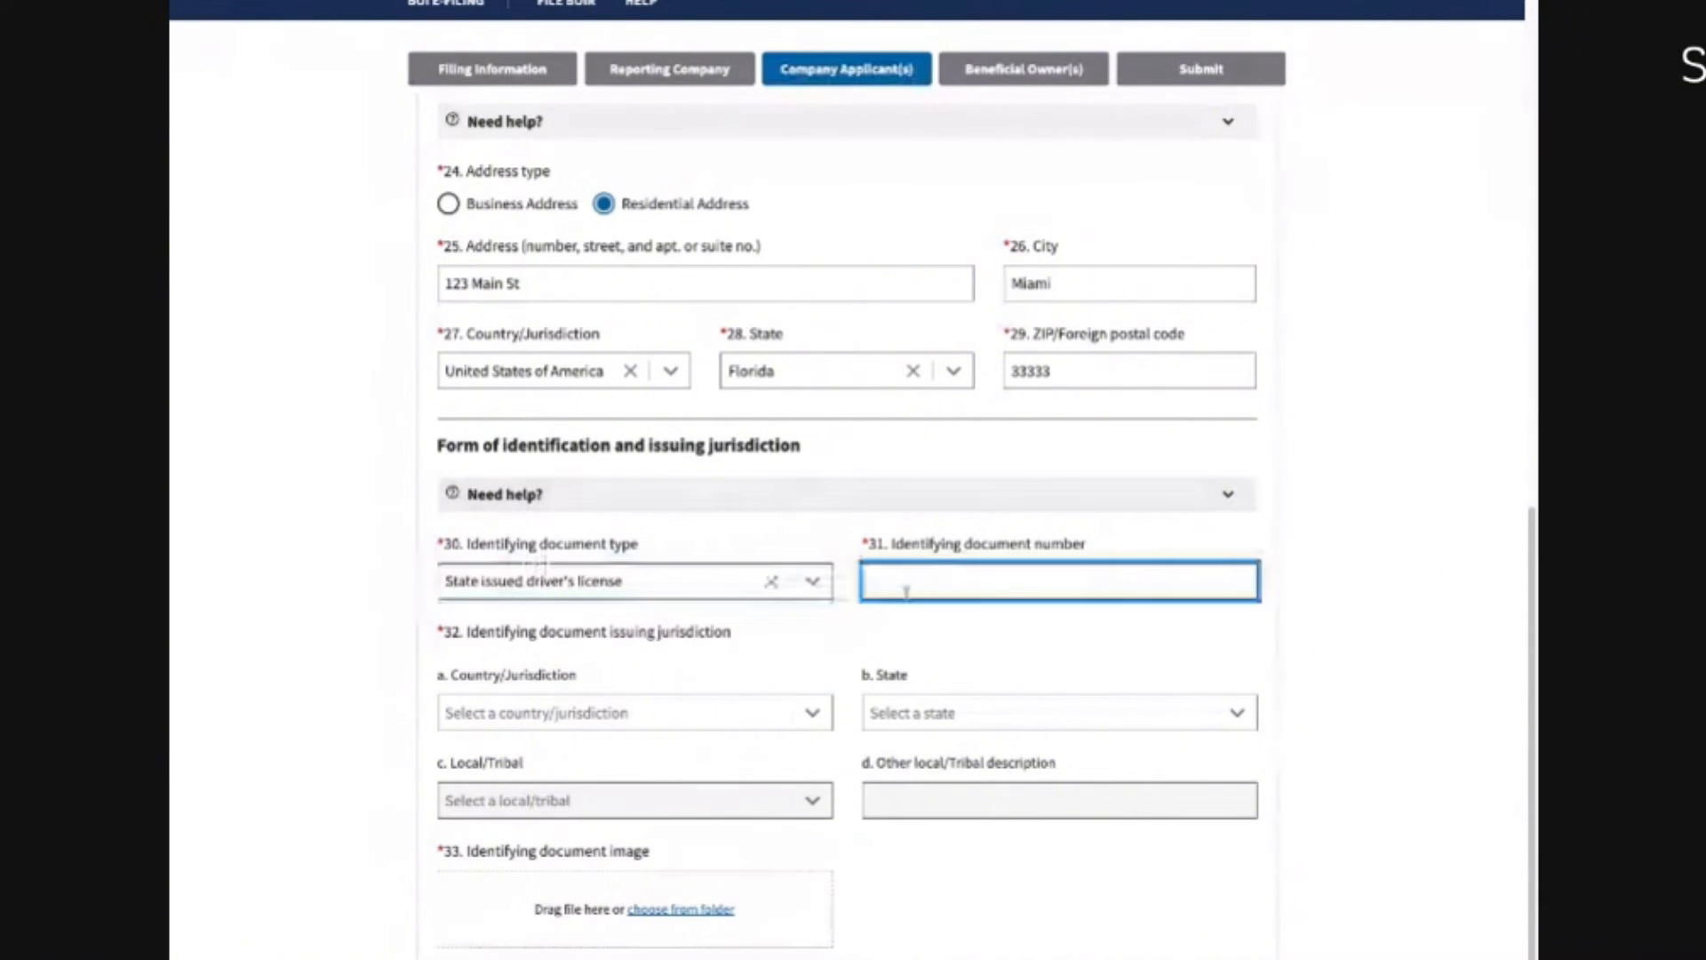
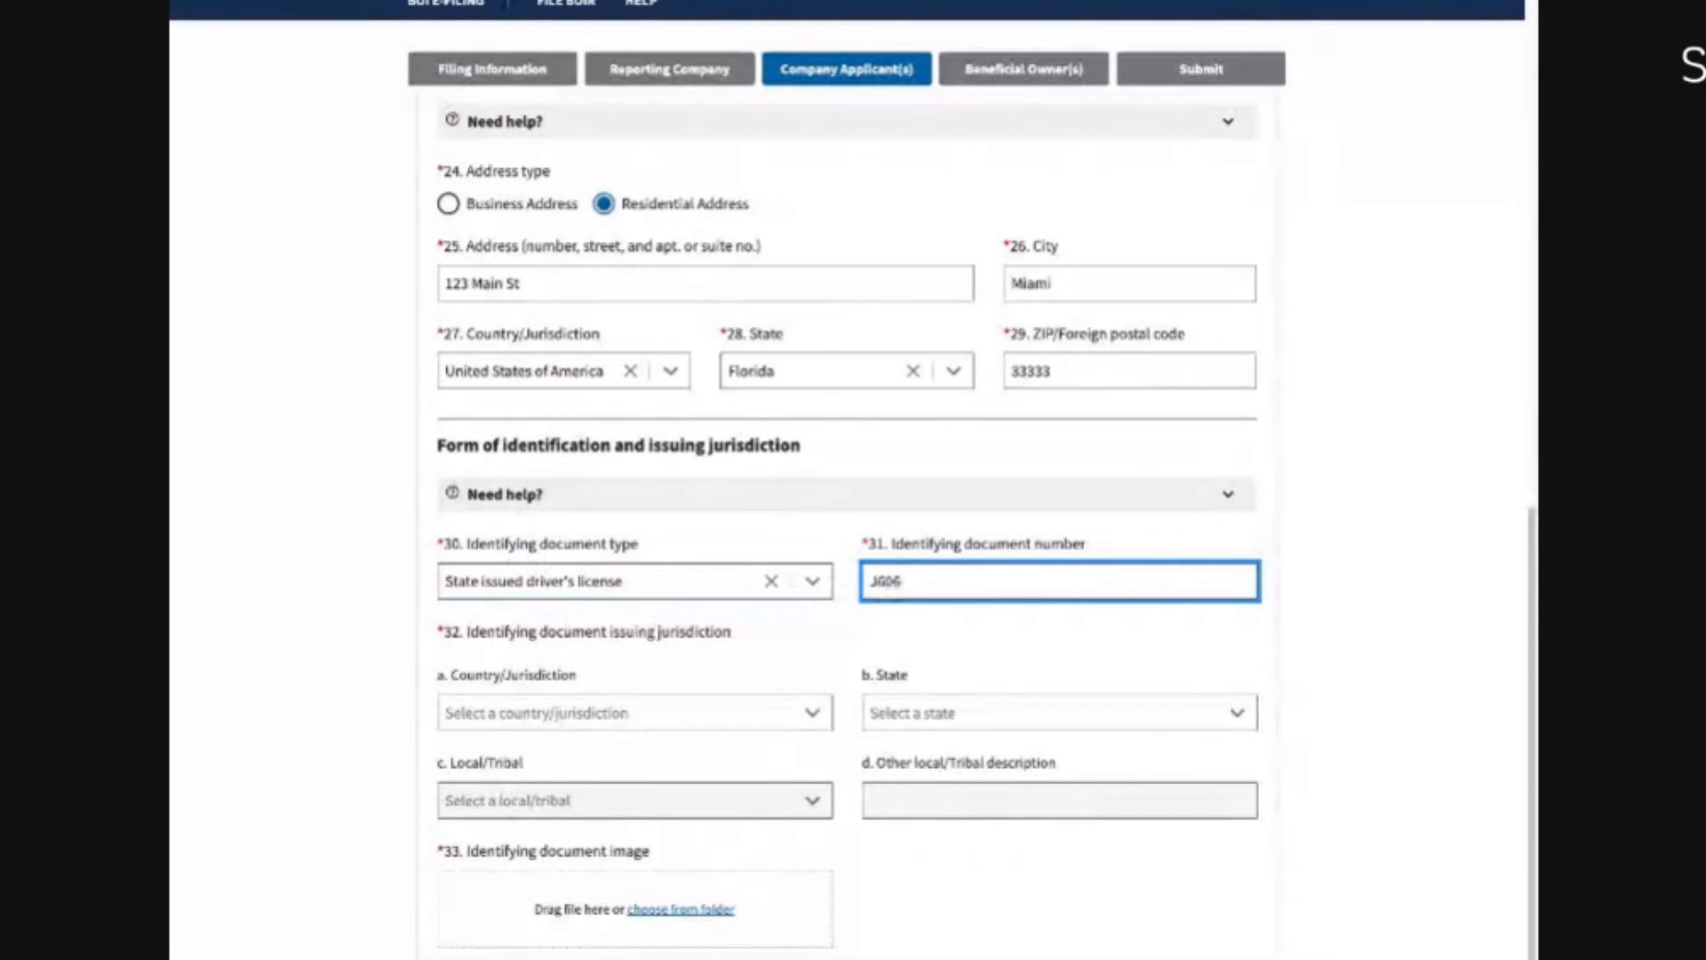
Step: Set the license jurisdiction to United States of America / Florida, attach the ID image, and continue
{"action": "key", "text": "ctrl+a"}
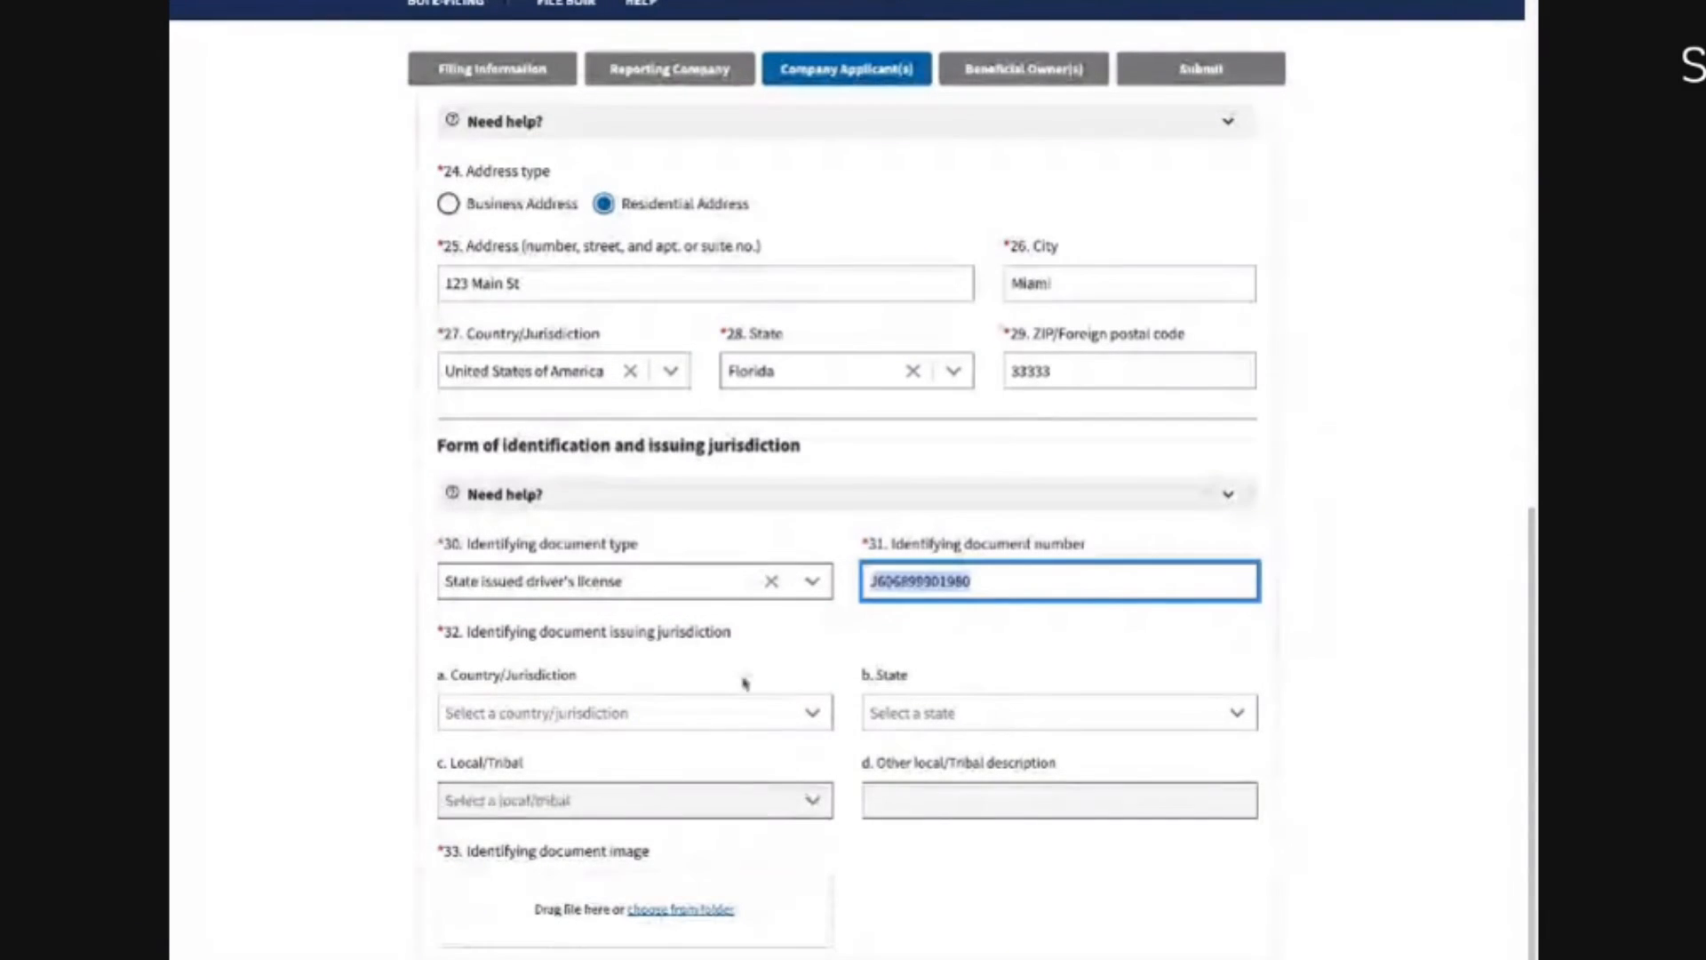
{"action": "left_click", "coordinate": [530, 713]}
{"action": "left_click", "coordinate": [529, 749]}
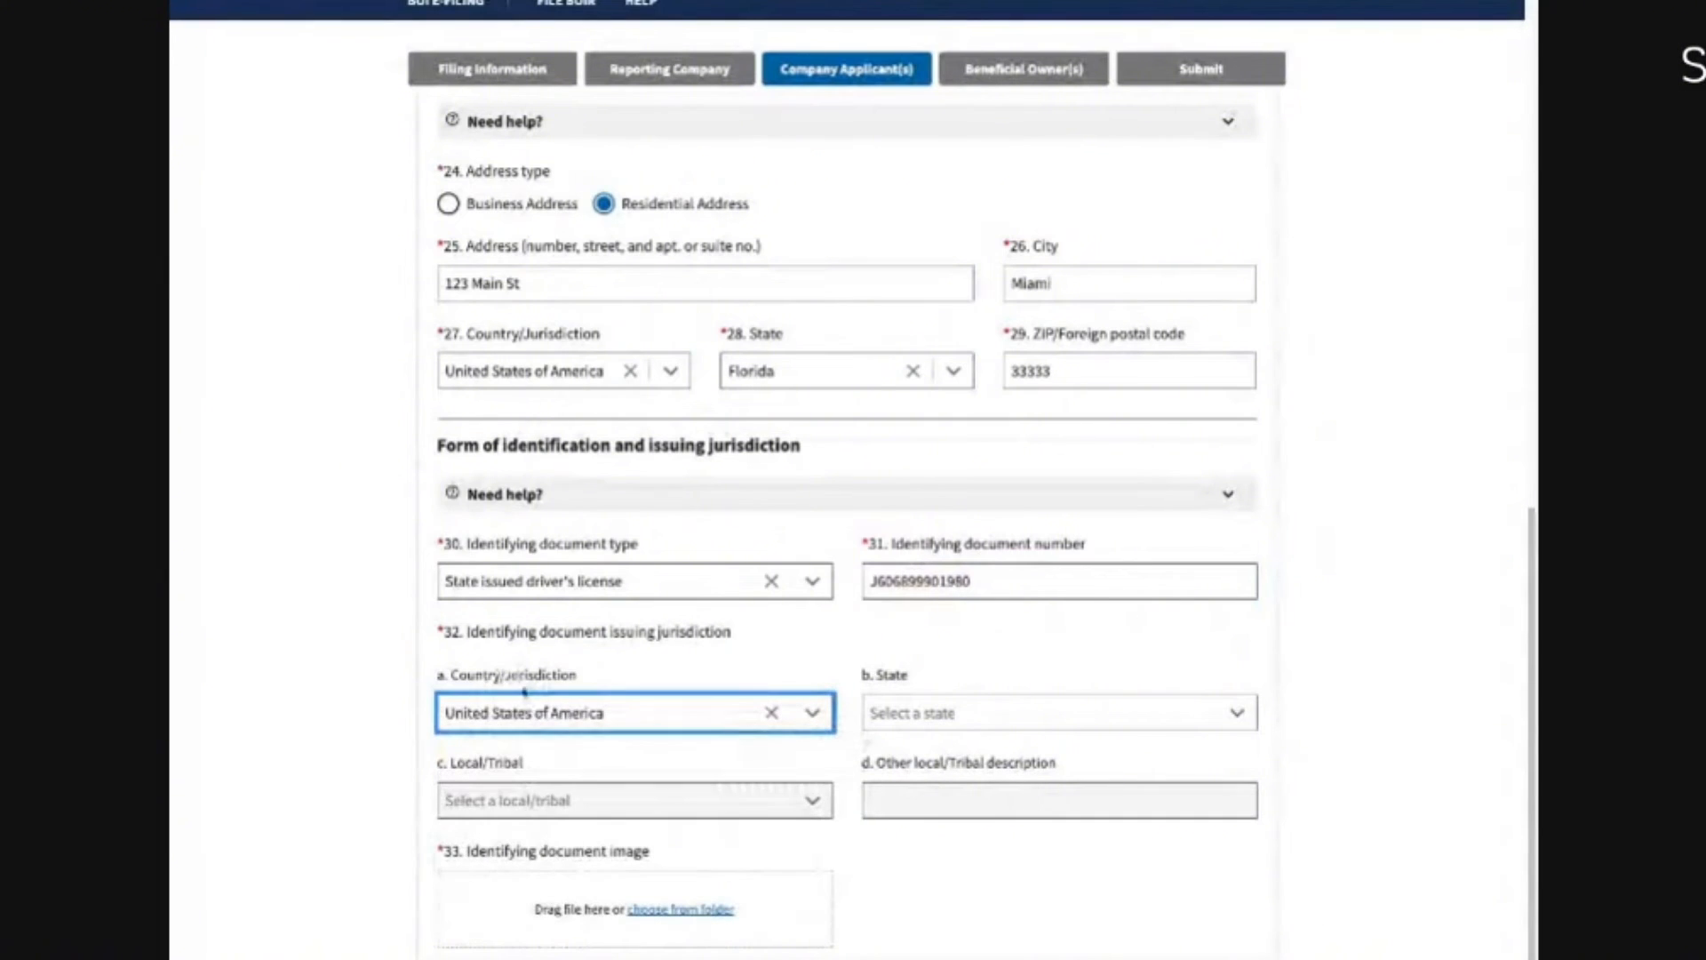
{"action": "left_click", "coordinate": [893, 706]}
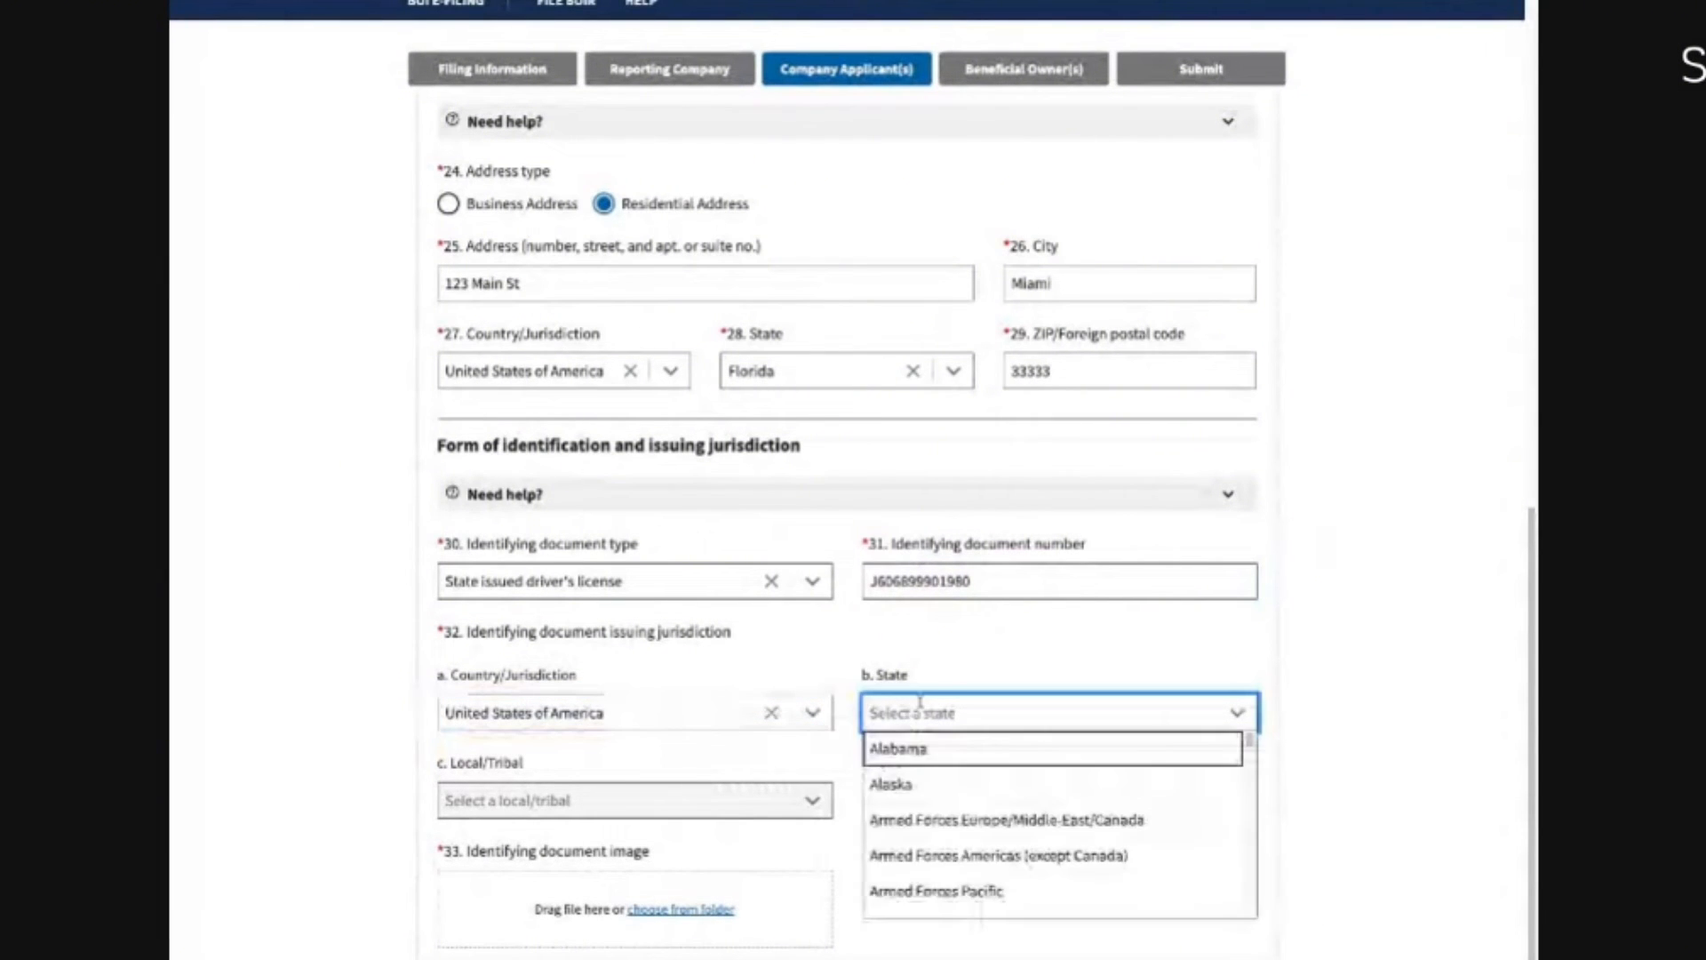
{"action": "type", "text": "flo"}
{"action": "left_click", "coordinate": [915, 749]}
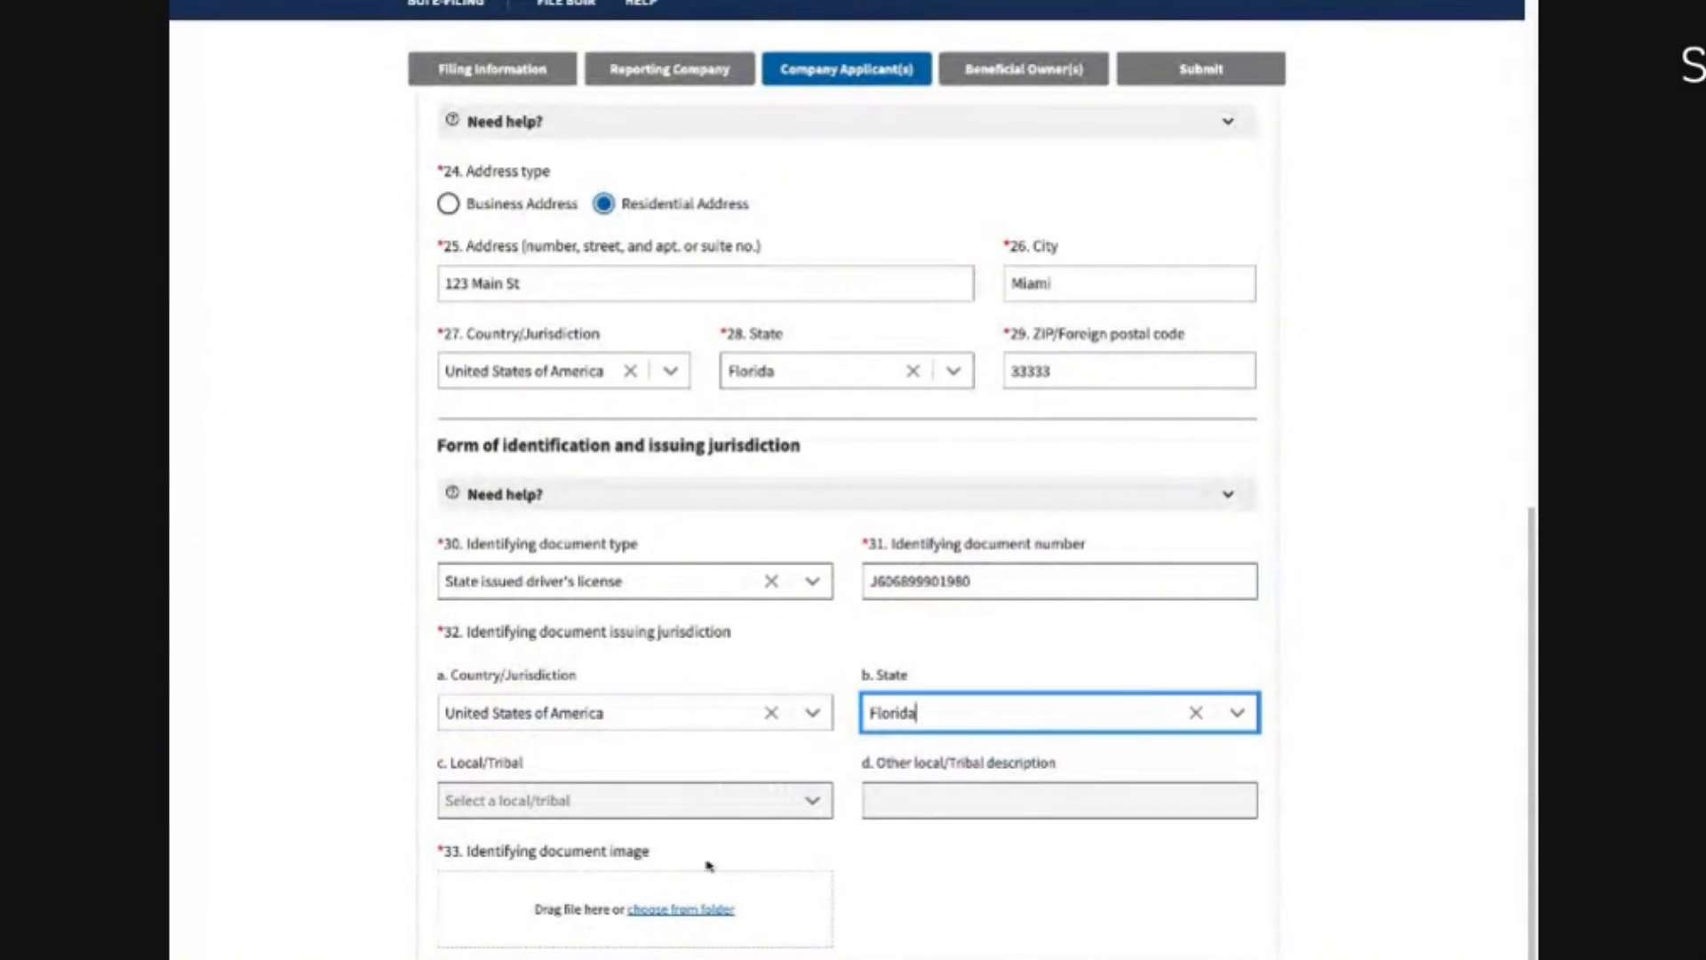
{"action": "left_click", "coordinate": [651, 915]}
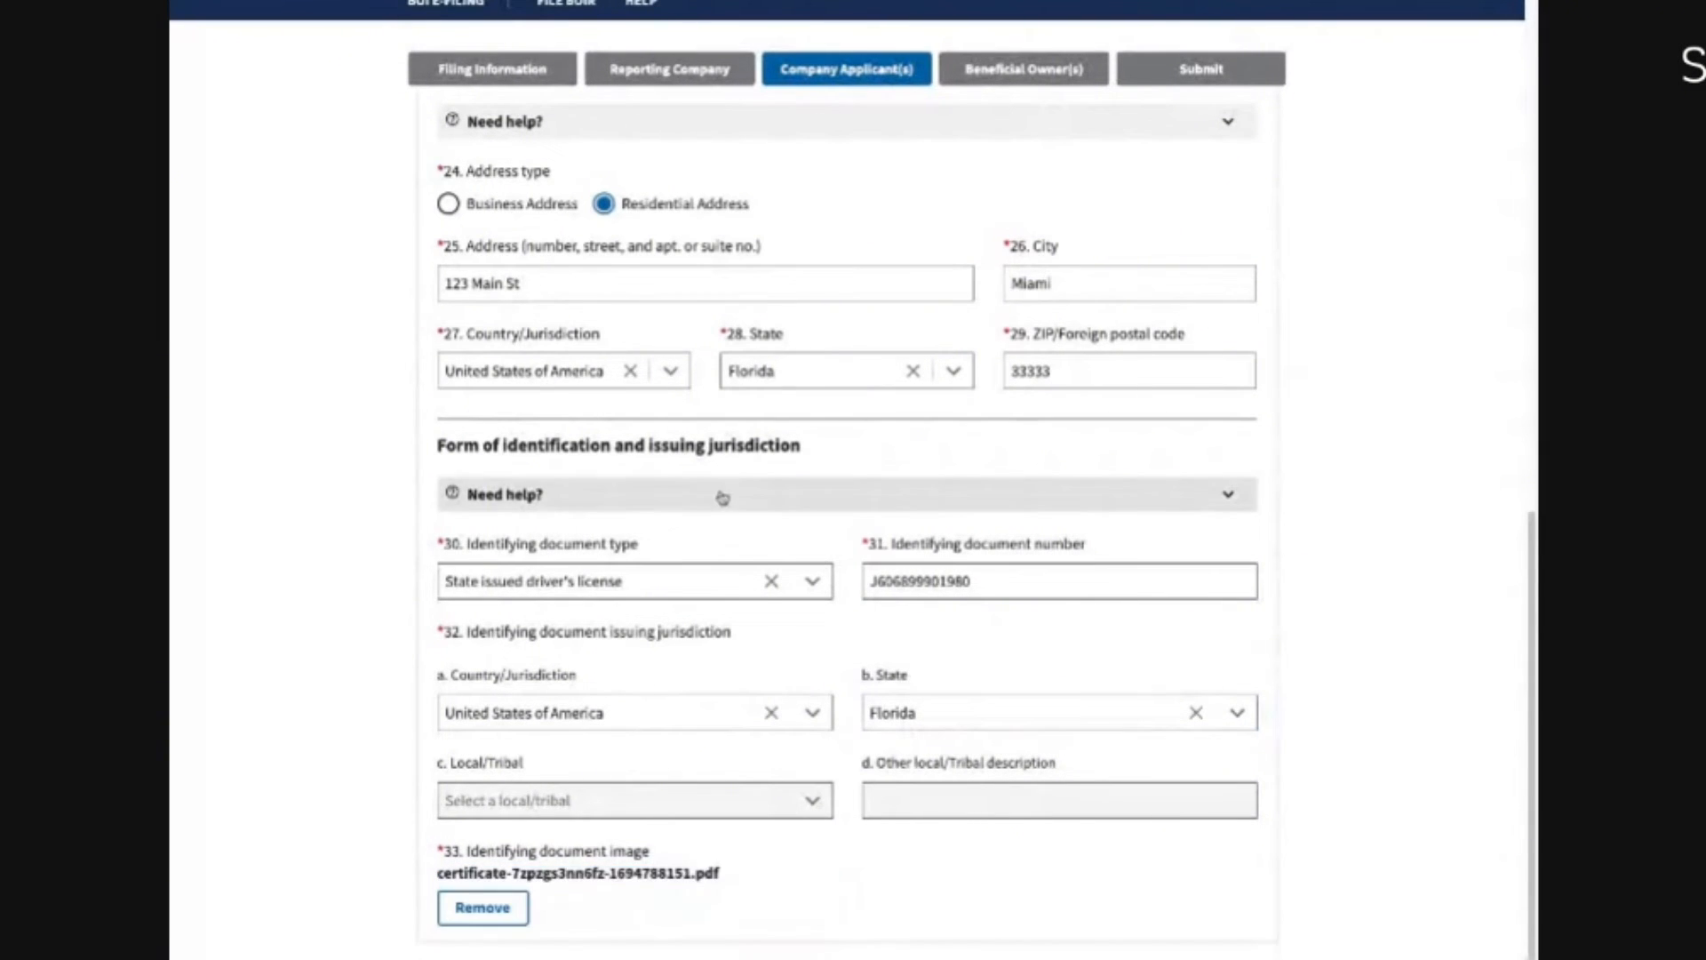
{"action": "scroll", "coordinate": [884, 880], "scroll_direction": "down", "scroll_amount": 1}
{"action": "scroll", "coordinate": [884, 880], "scroll_direction": "down", "scroll_amount": 3}
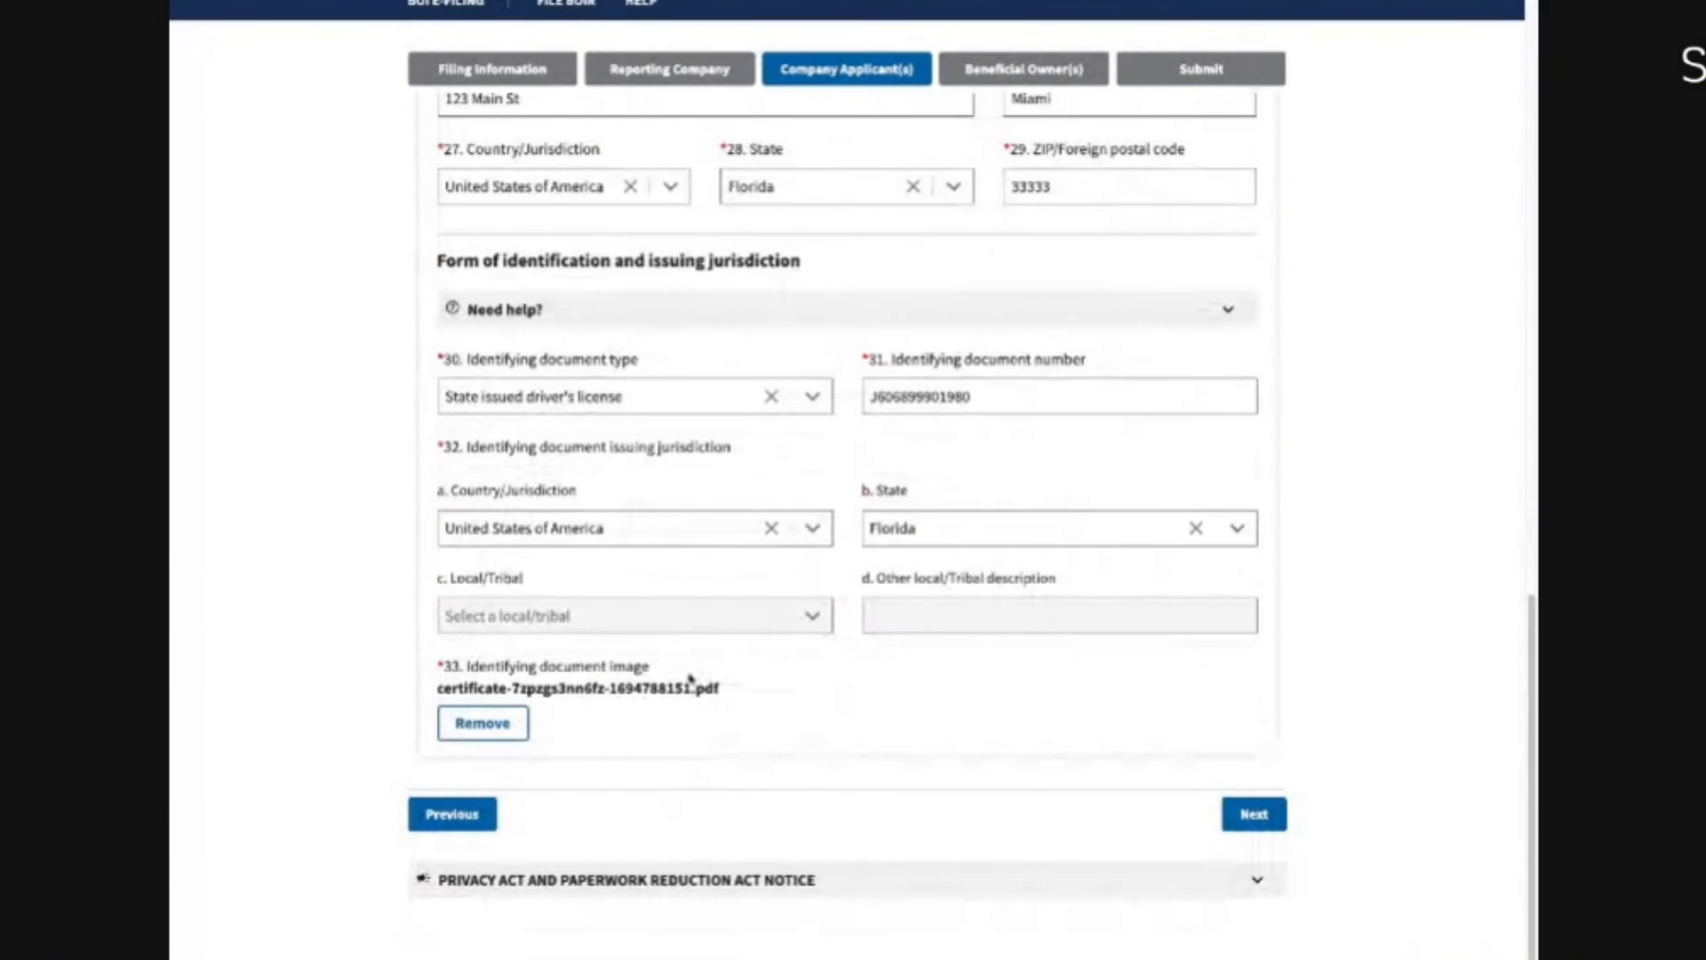
{"action": "left_click", "coordinate": [1253, 814]}
{"action": "scroll", "coordinate": [579, 534], "scroll_direction": "down", "scroll_amount": 4}
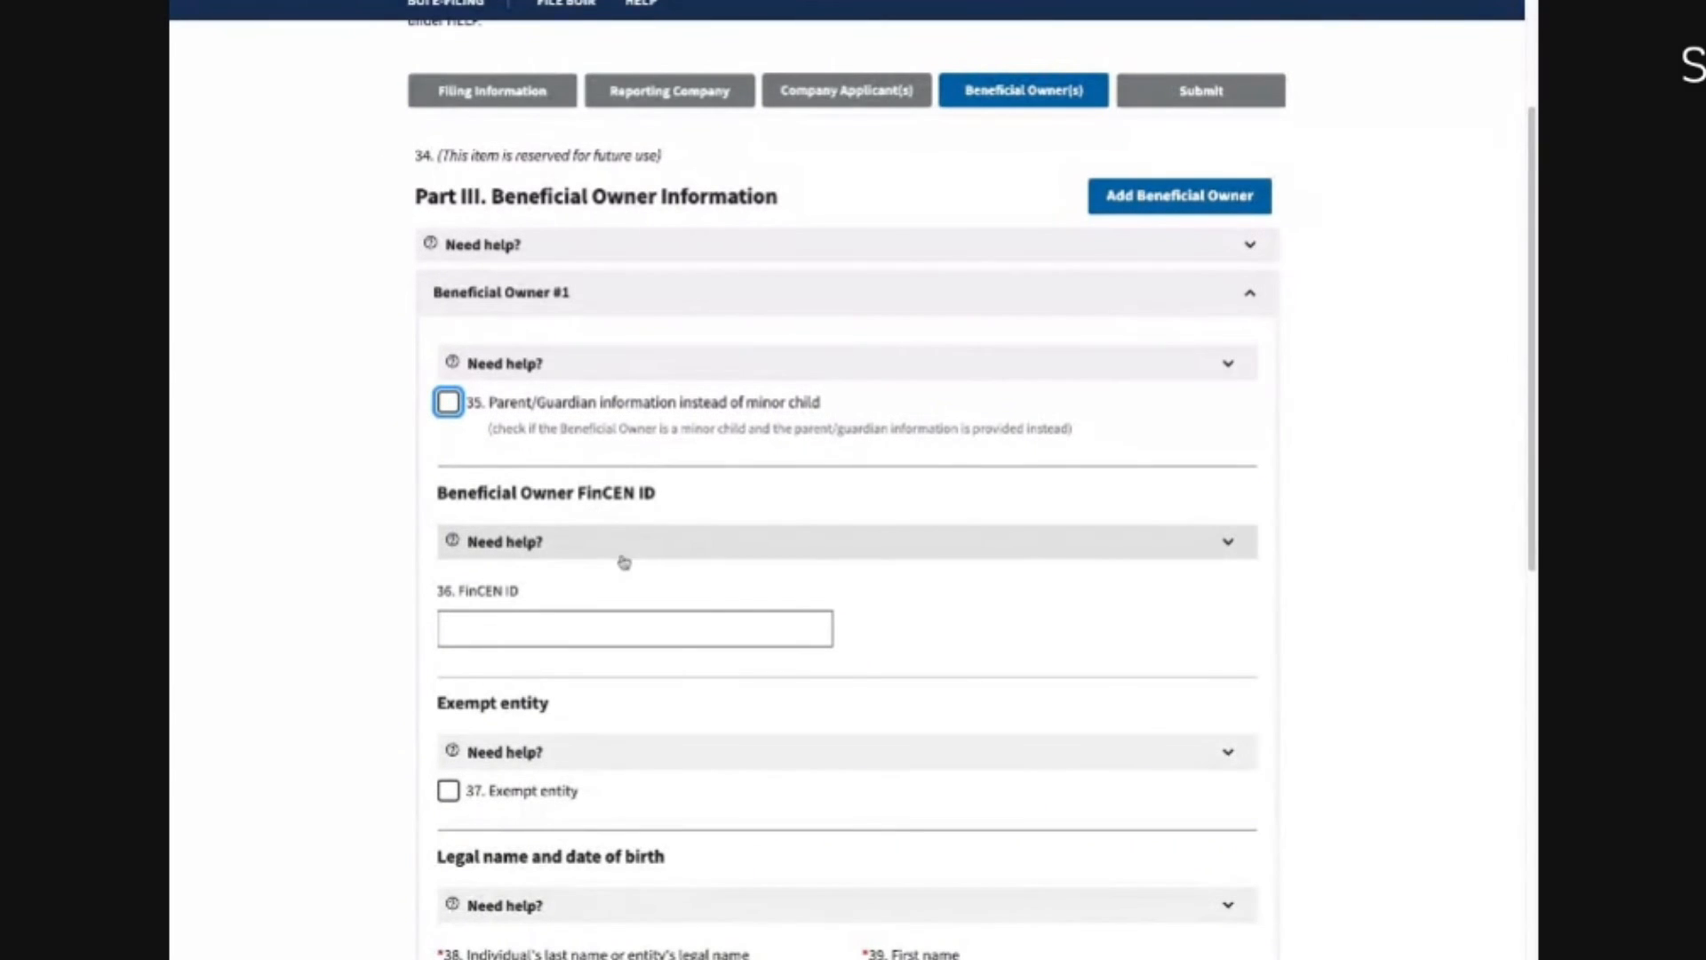
{"action": "scroll", "coordinate": [560, 658], "scroll_direction": "down", "scroll_amount": 3}
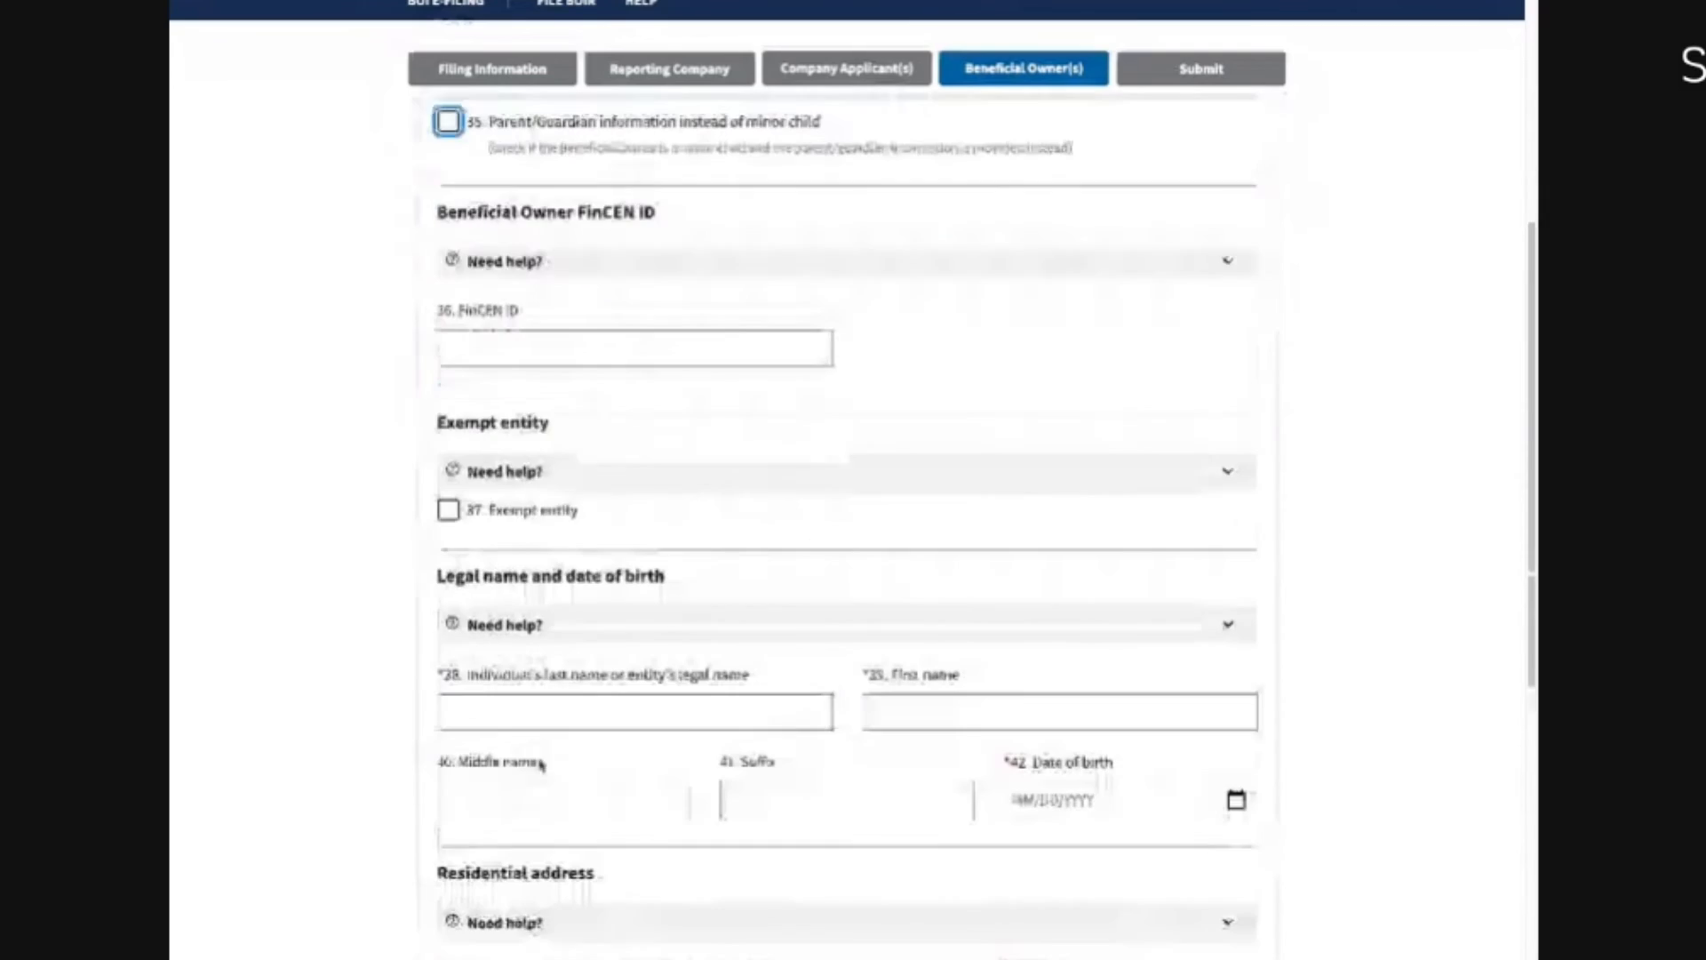
{"action": "left_click", "coordinate": [536, 713]}
{"action": "key", "text": "Tab"}
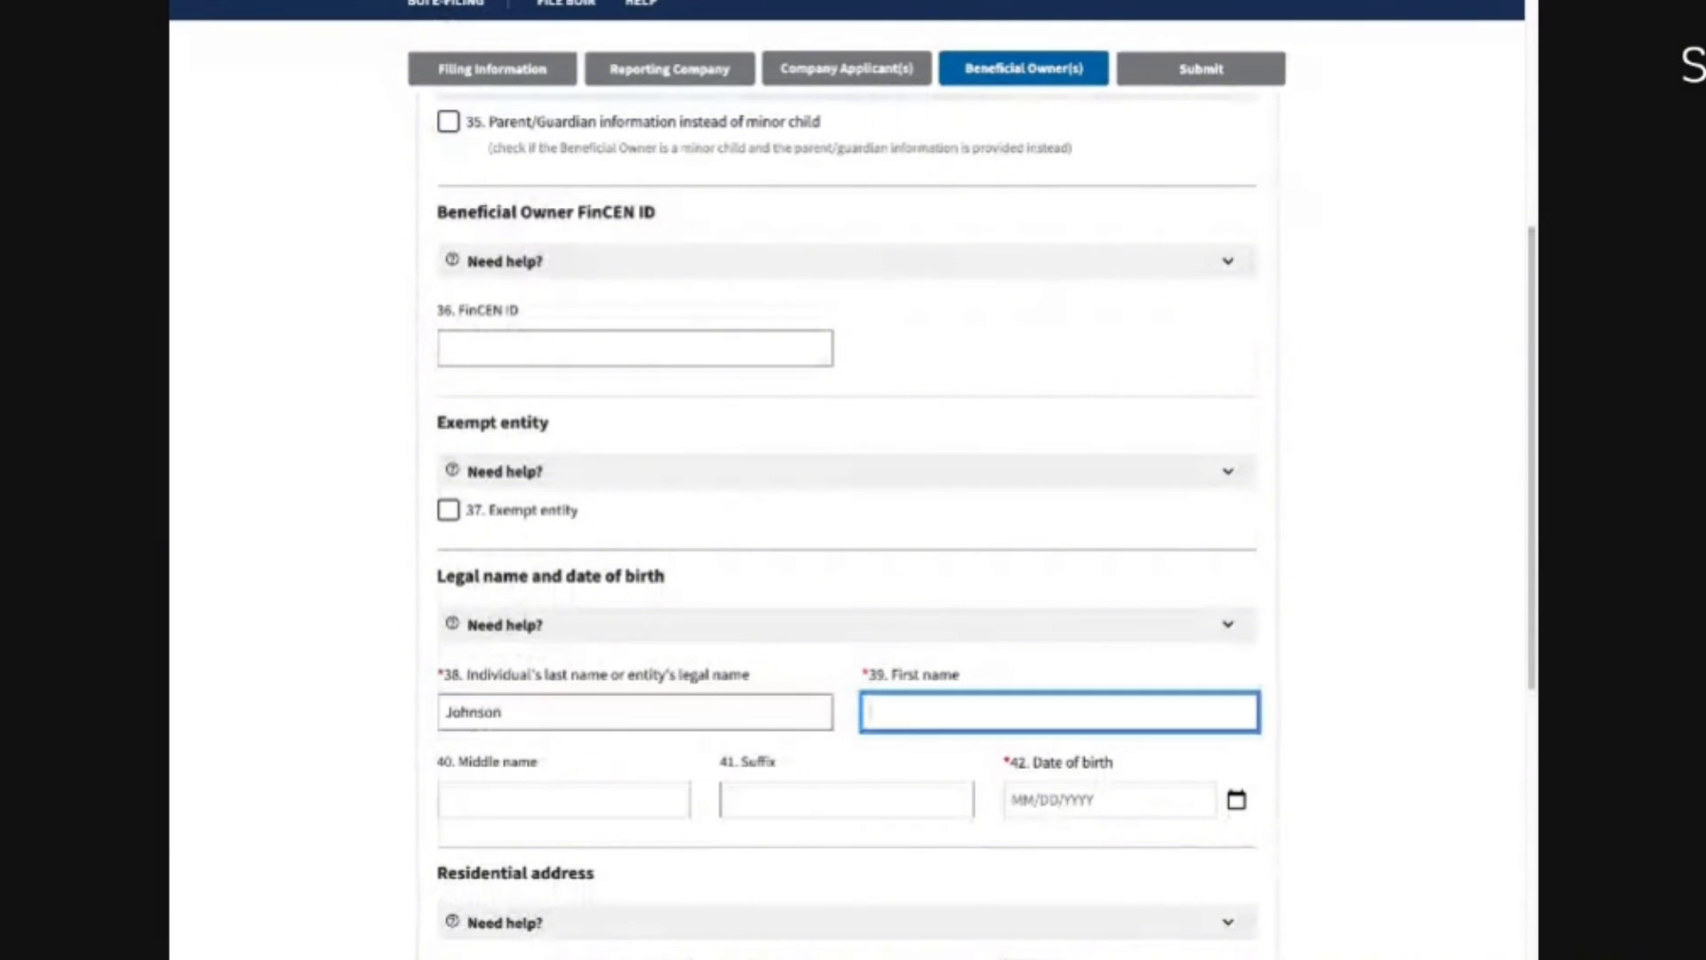
{"action": "key", "text": "Tab"}
{"action": "key", "text": "Tab"}
{"action": "key", "text": "Tab"}
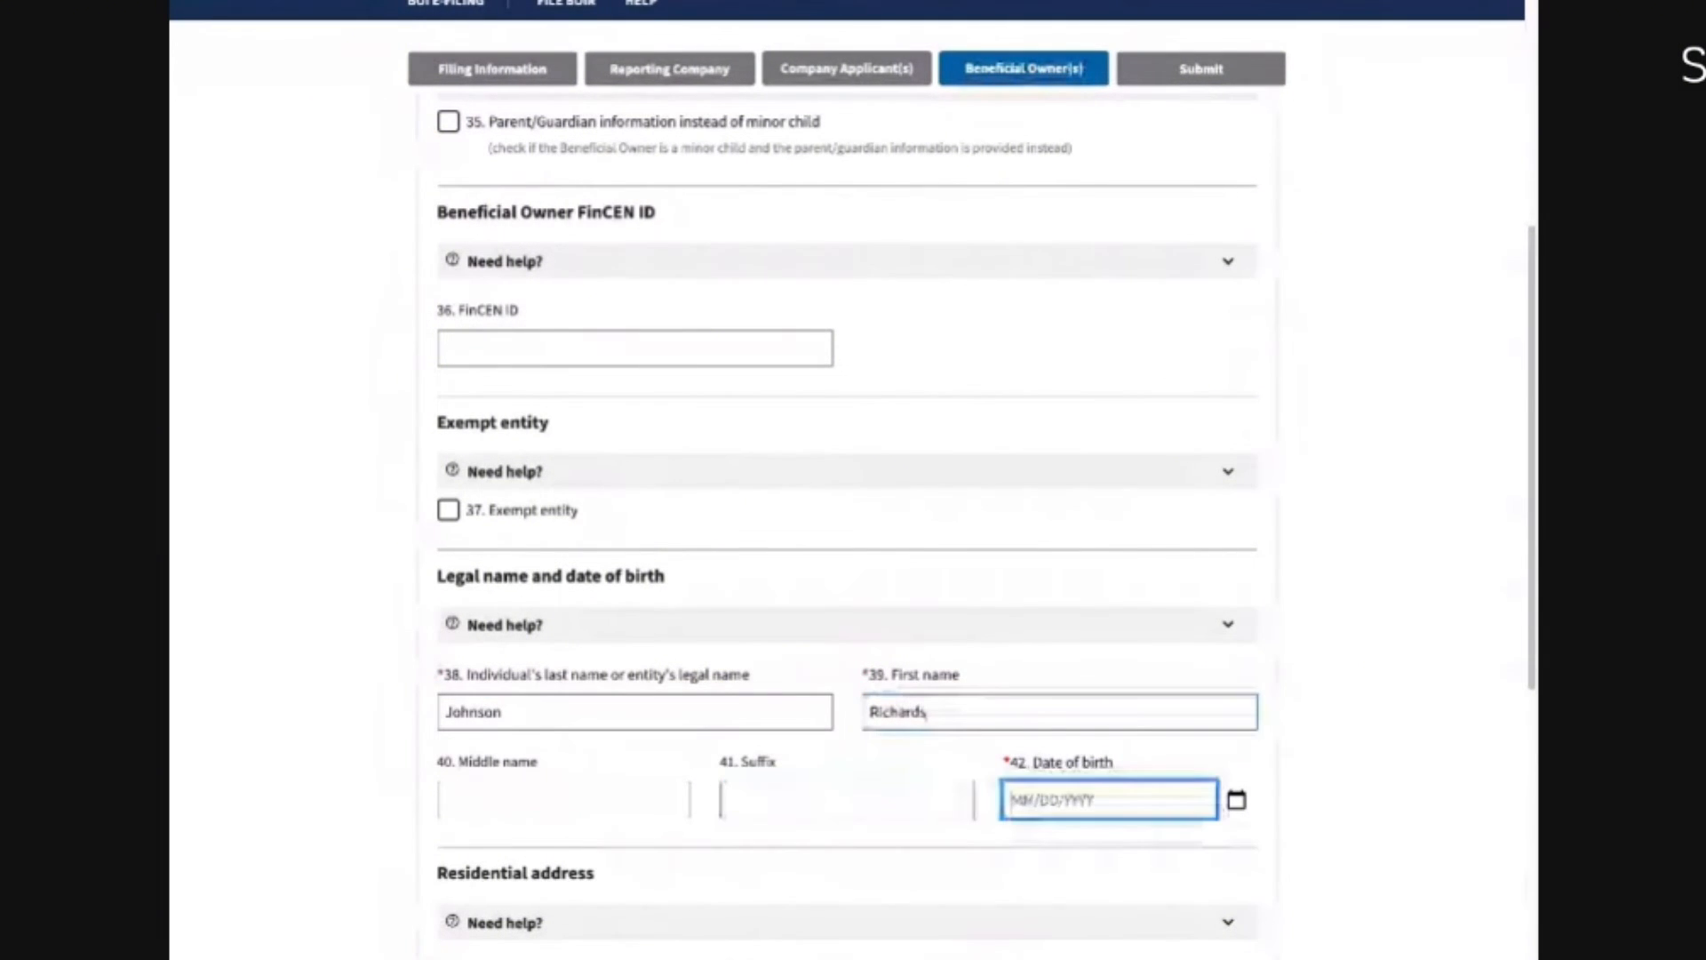
{"action": "type", "text": "09/22/"}
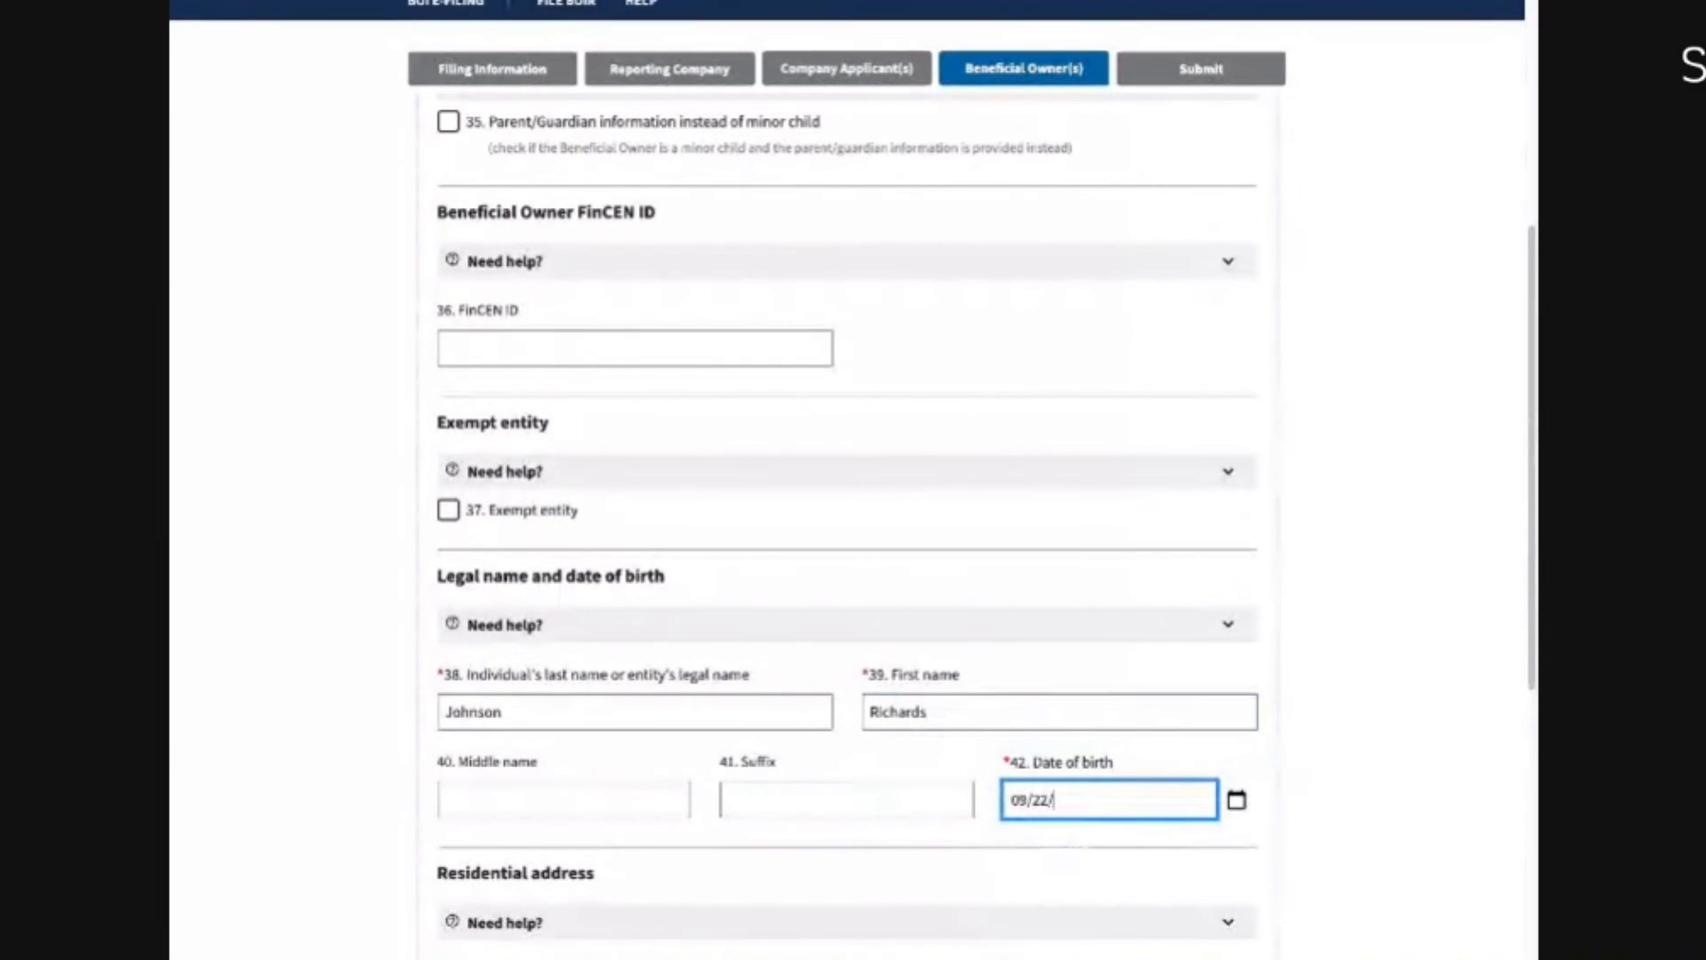
{"action": "type", "text": "1980"}
{"action": "scroll", "coordinate": [425, 679], "scroll_direction": "down", "scroll_amount": 4}
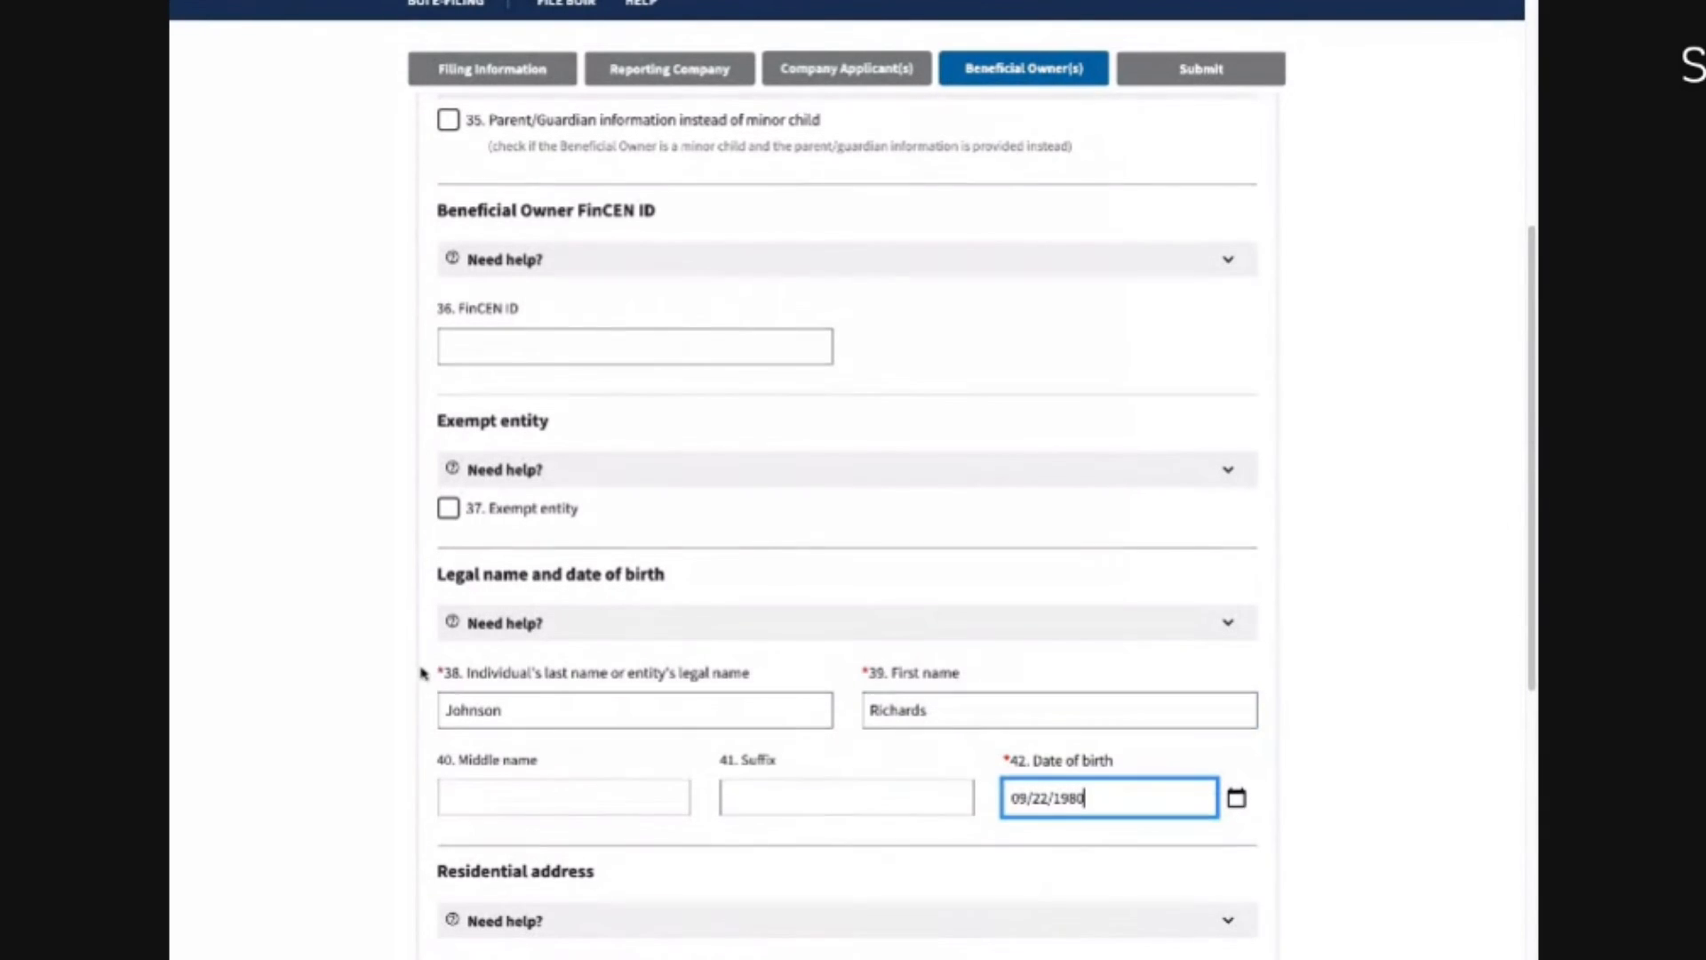
Step: Enter the owner's street address, correct the city to Miami, and set United States of America, Florida and ZIP
{"action": "left_click", "coordinate": [480, 677]}
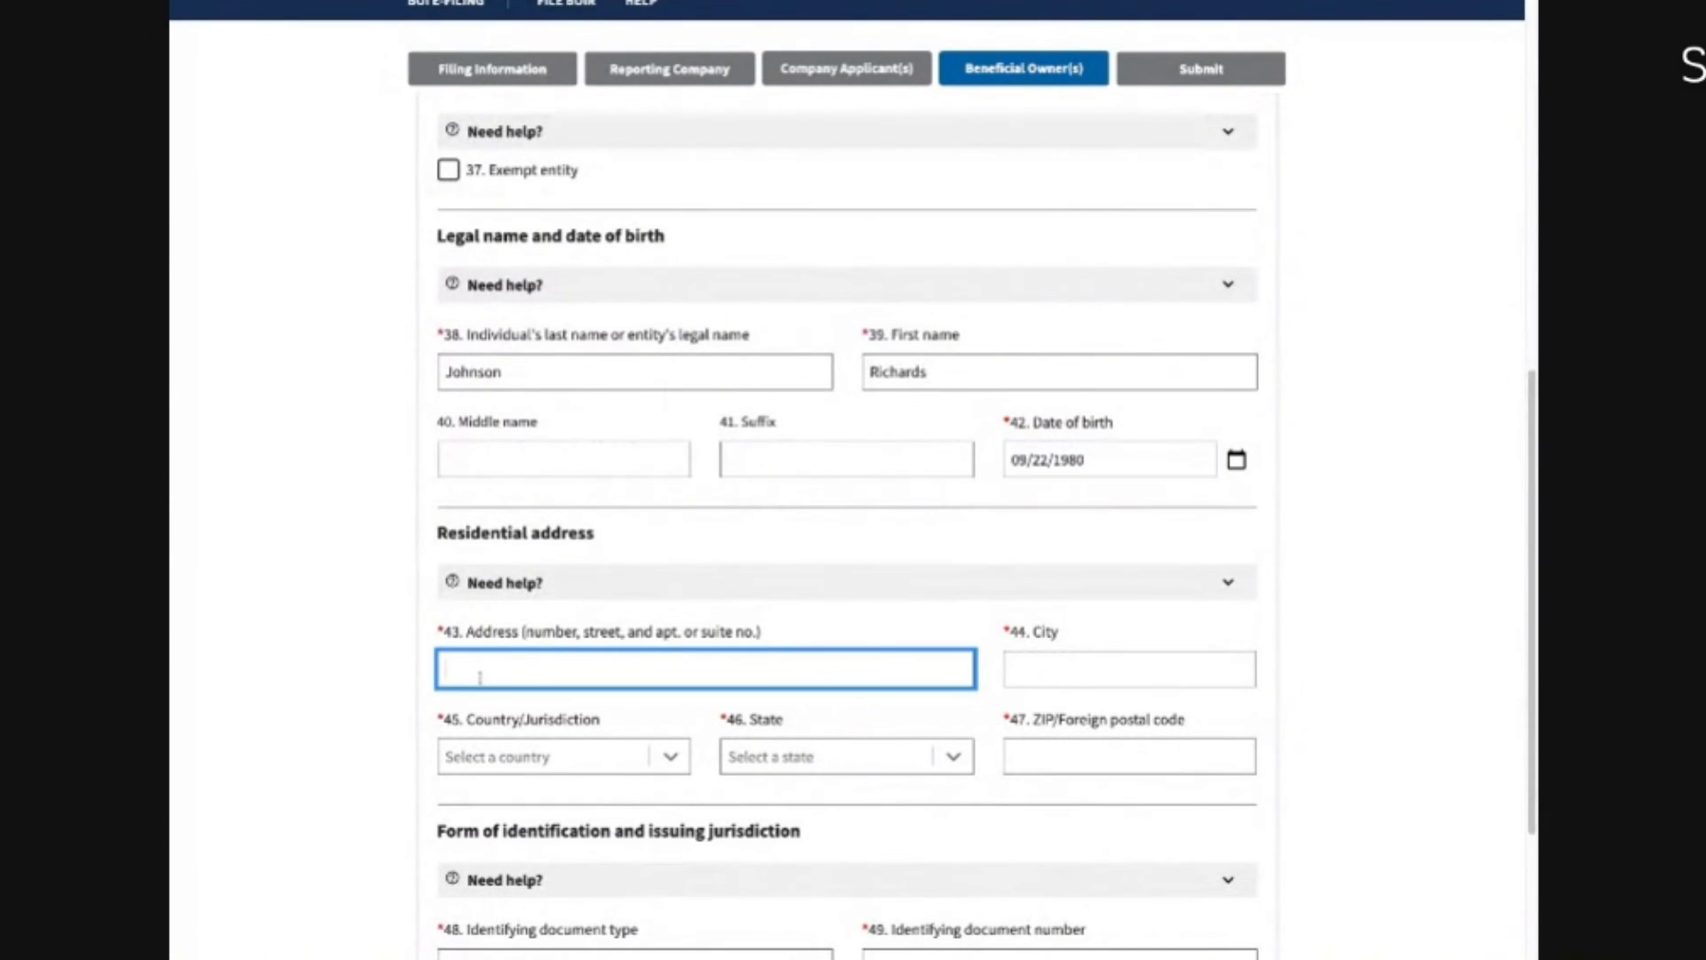
{"action": "type", "text": "123 Main St"}
{"action": "key", "text": "Tab"}
{"action": "type", "text": "Riverview"}
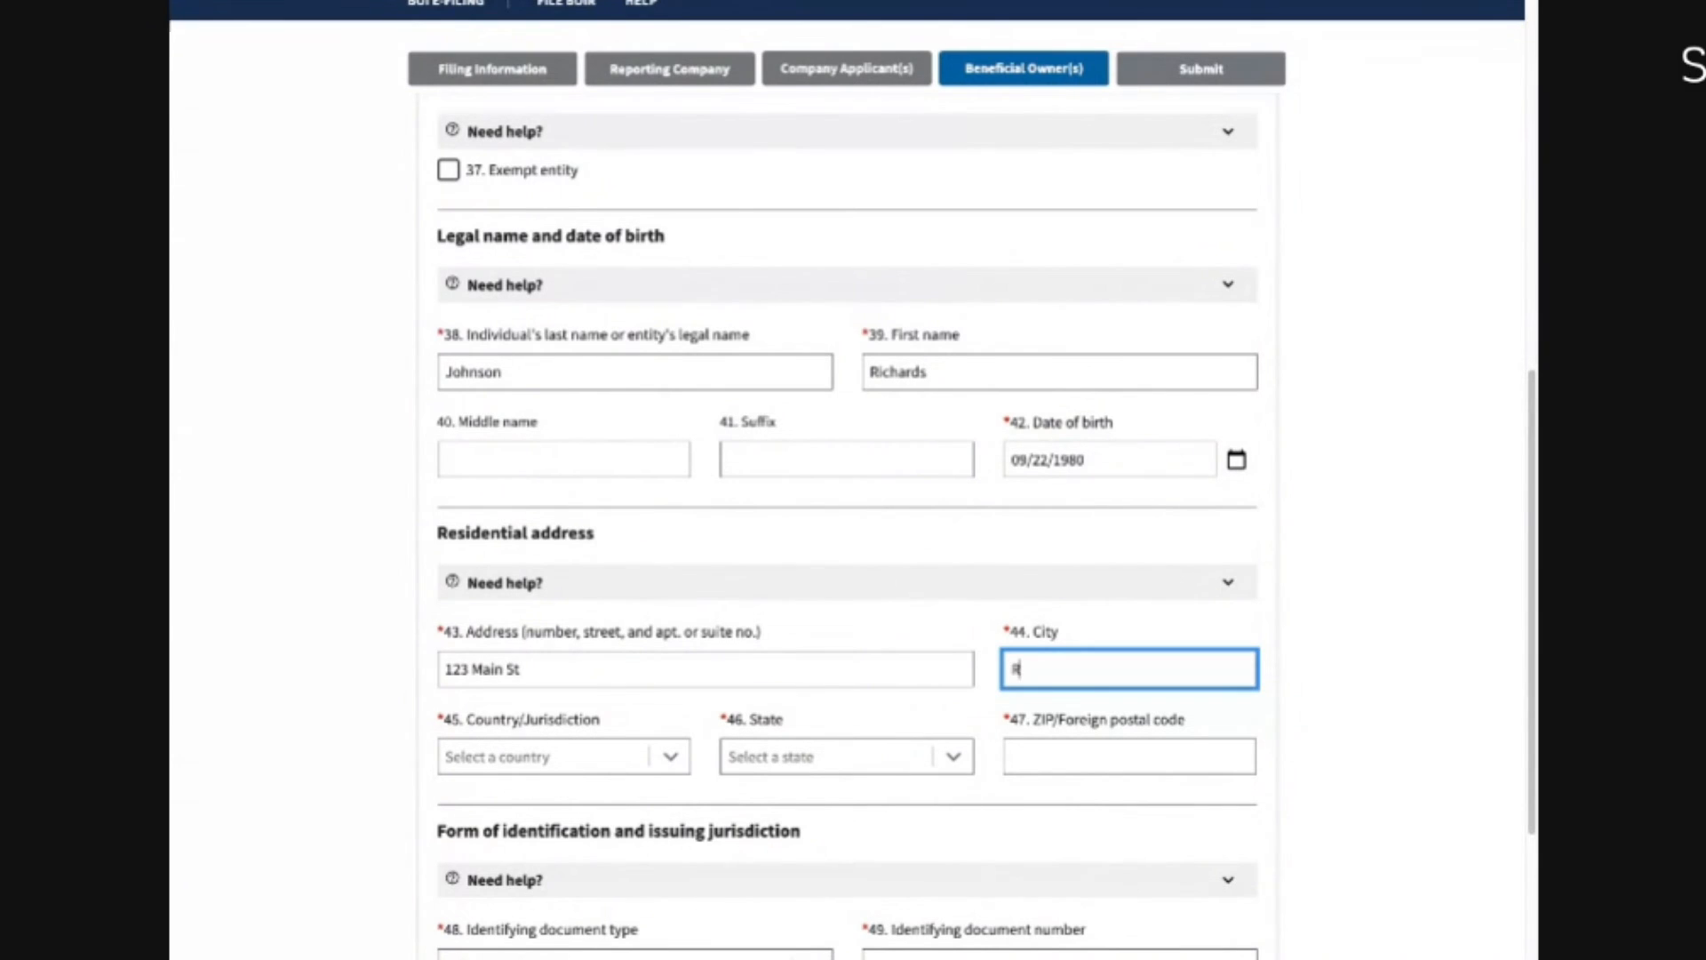
{"action": "key", "text": "BackSpace"}
{"action": "key", "text": "BackSpace"}
{"action": "key", "text": "BackSpace"}
{"action": "key", "text": "BackSpace"}
{"action": "key", "text": "BackSpace"}
{"action": "key", "text": "BackSpace"}
{"action": "key", "text": "BackSpace"}
{"action": "key", "text": "BackSpace"}
{"action": "key", "text": "BackSpace"}
{"action": "type", "text": "Miami"}
{"action": "key", "text": "Tab"}
{"action": "type", "text": "un"}
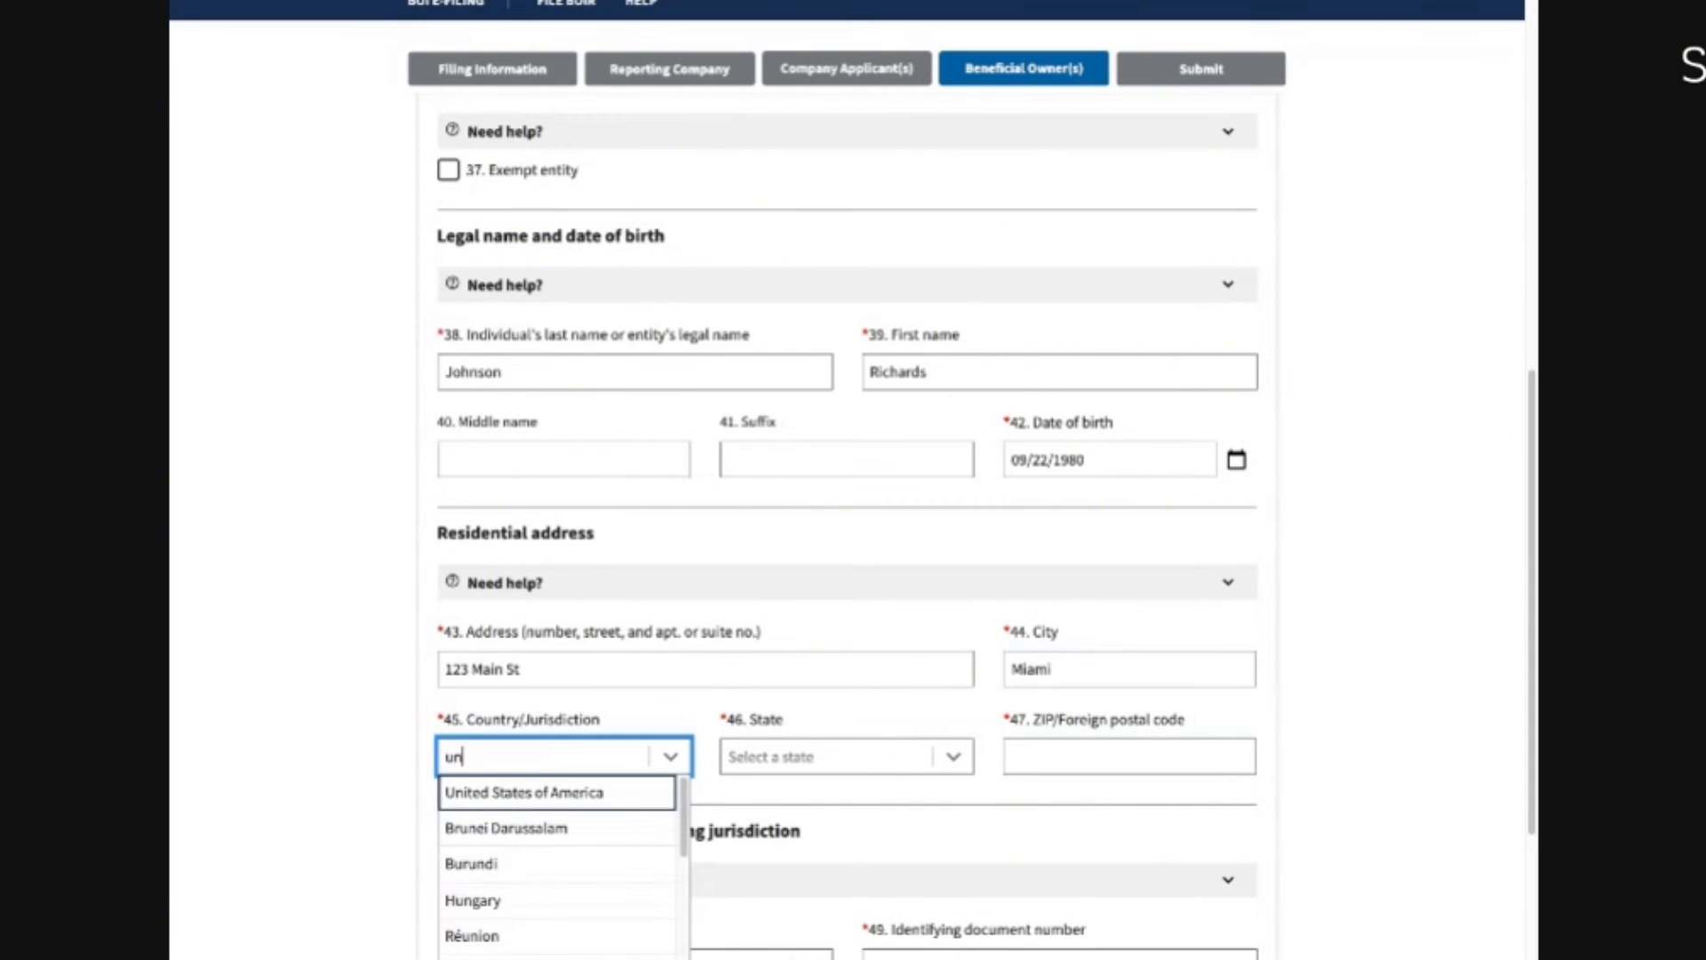
{"action": "left_click", "coordinate": [506, 792]}
{"action": "left_click", "coordinate": [747, 762]}
{"action": "type", "text": "flo"}
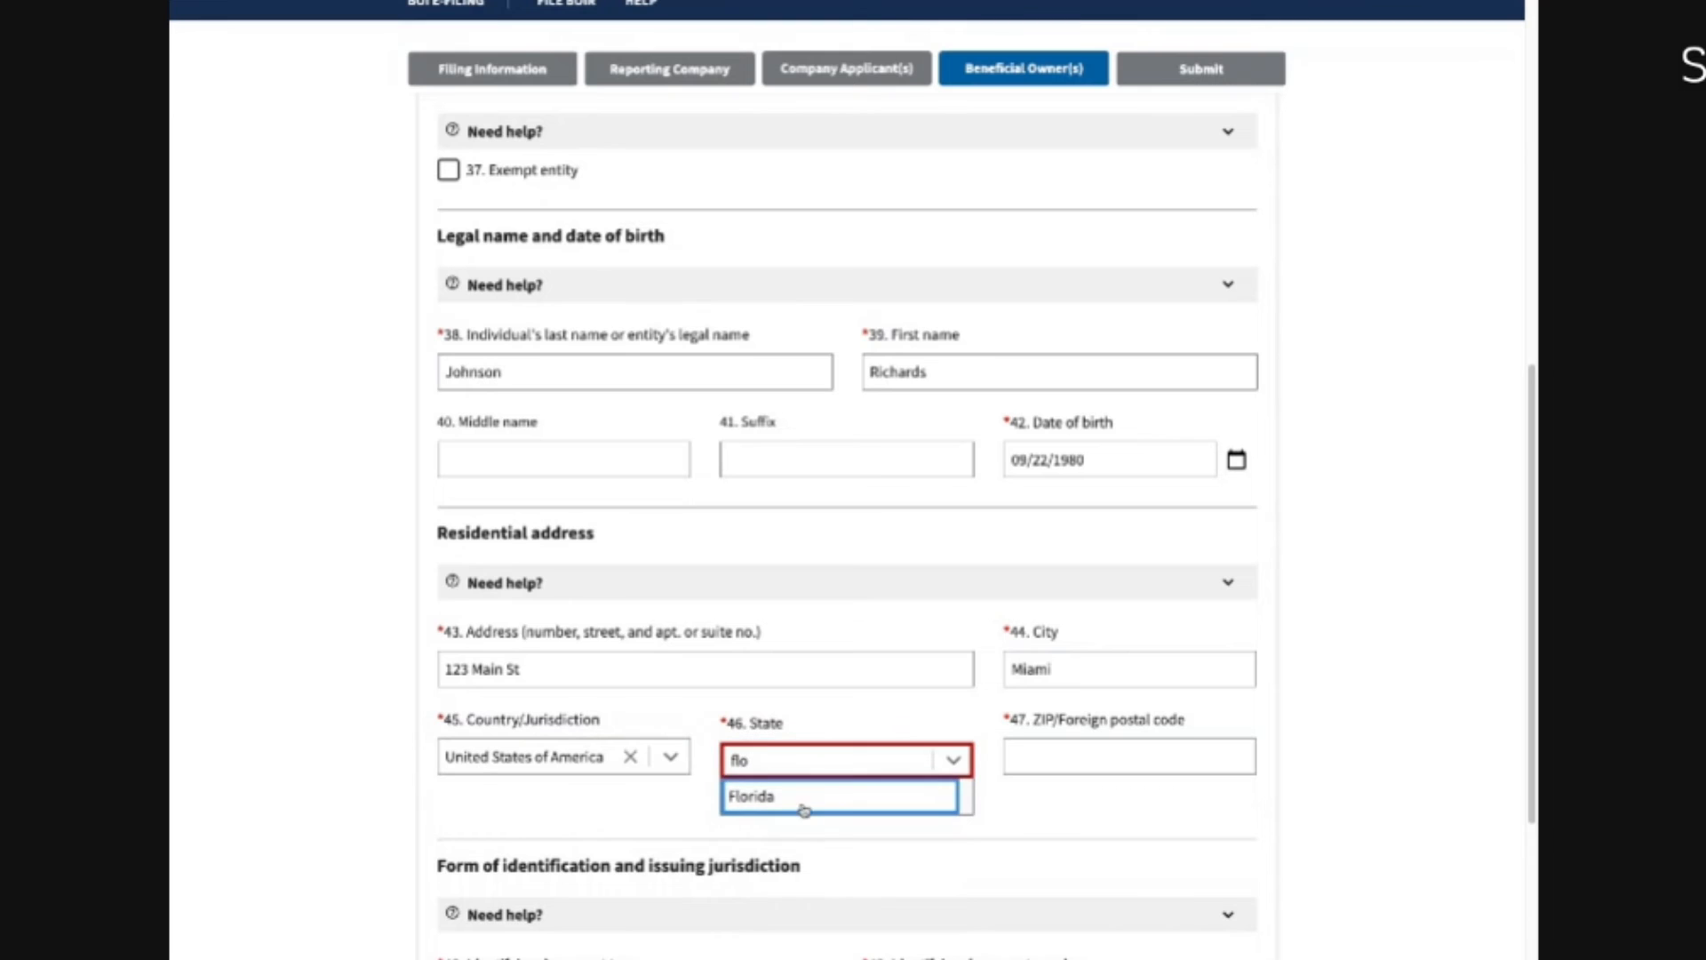
{"action": "left_click", "coordinate": [805, 809]}
{"action": "left_click", "coordinate": [1048, 758]}
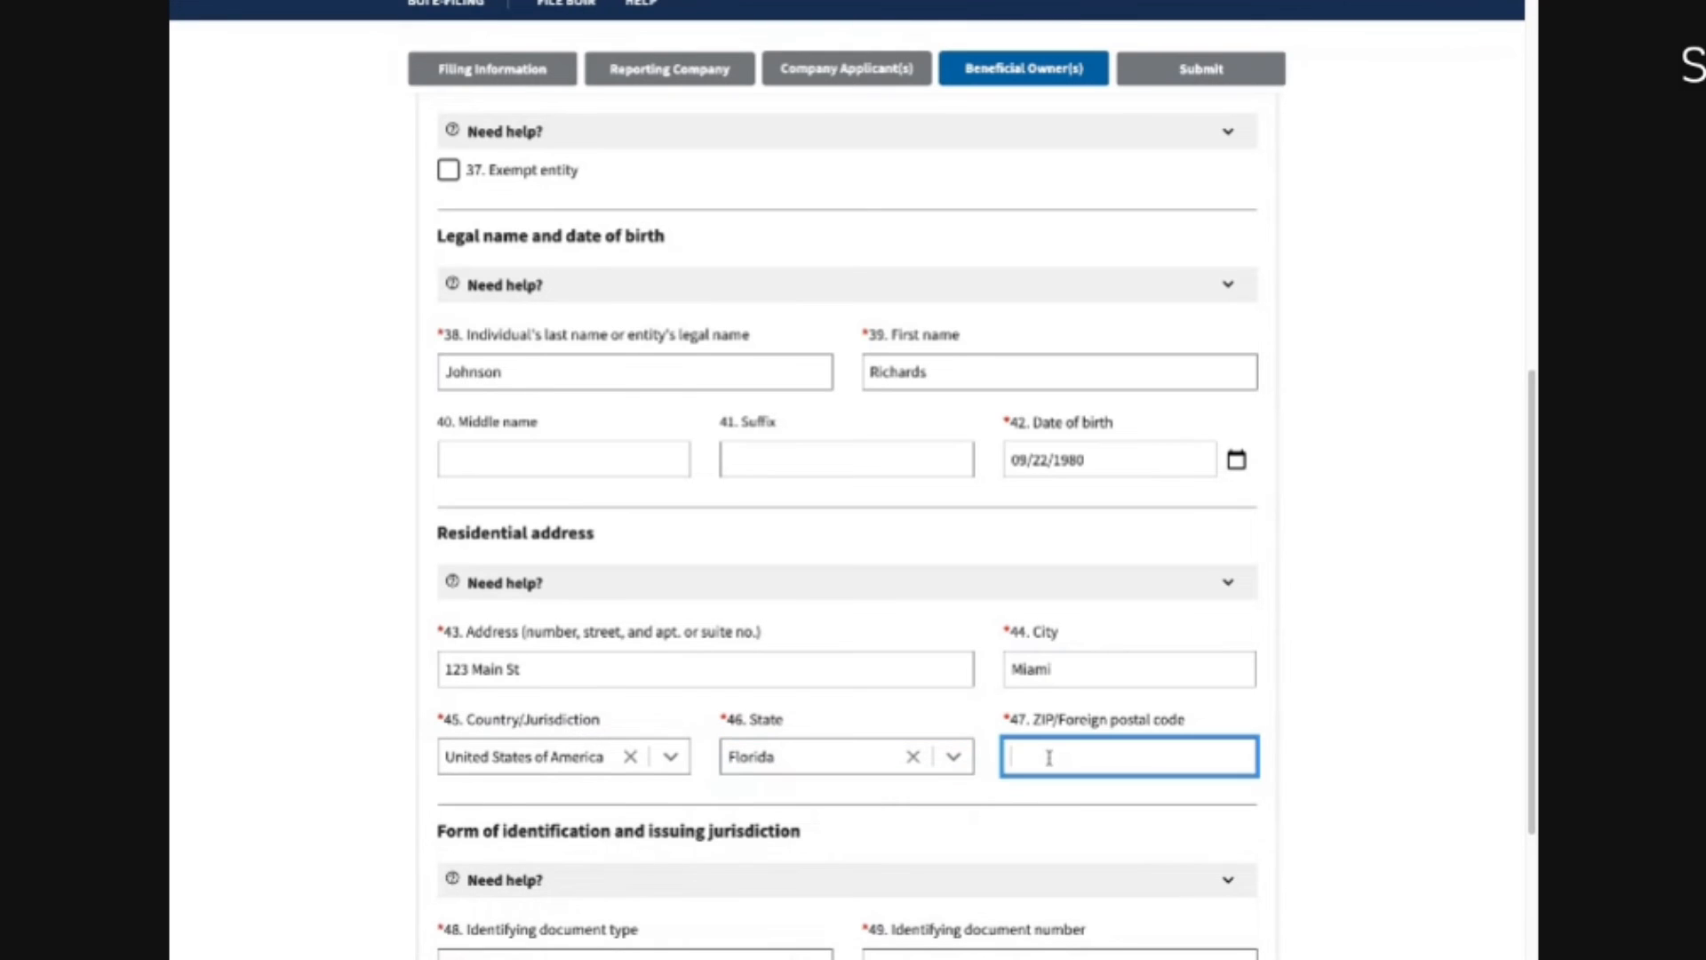
{"action": "type", "text": "33333"}
{"action": "scroll", "coordinate": [830, 853], "scroll_direction": "down", "scroll_amount": 3}
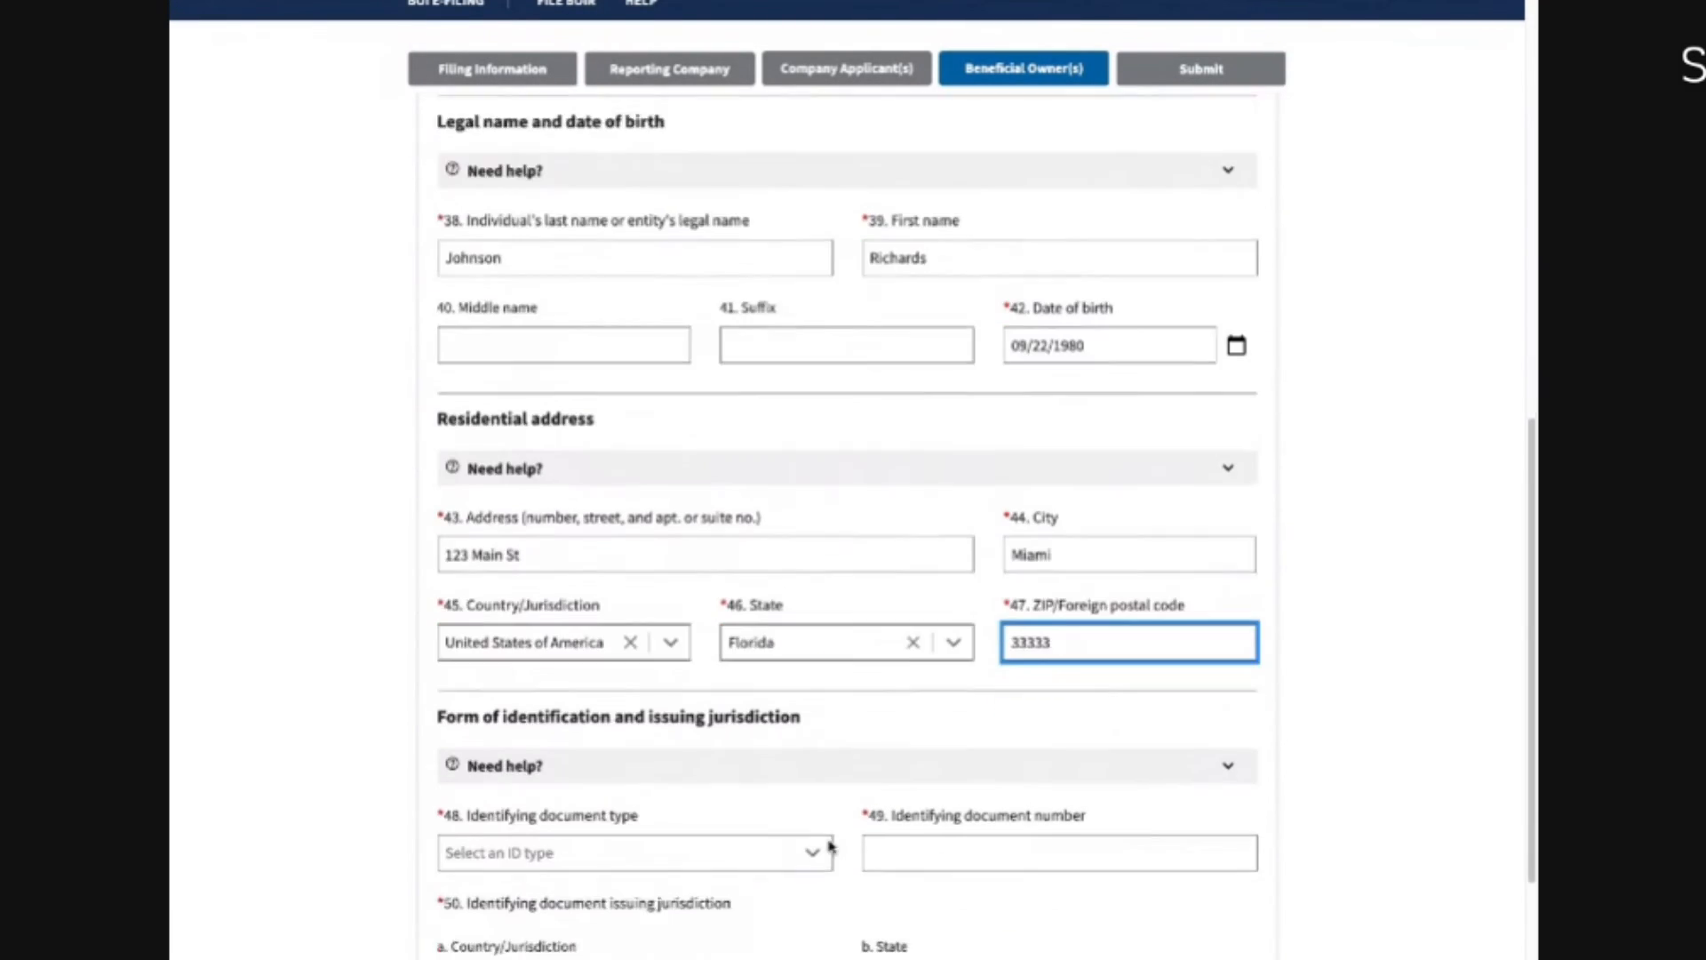
Step: Choose State issued driver's license as the owner's ID type and paste in the license number
{"action": "left_click", "coordinate": [836, 711]}
{"action": "left_click", "coordinate": [813, 704]}
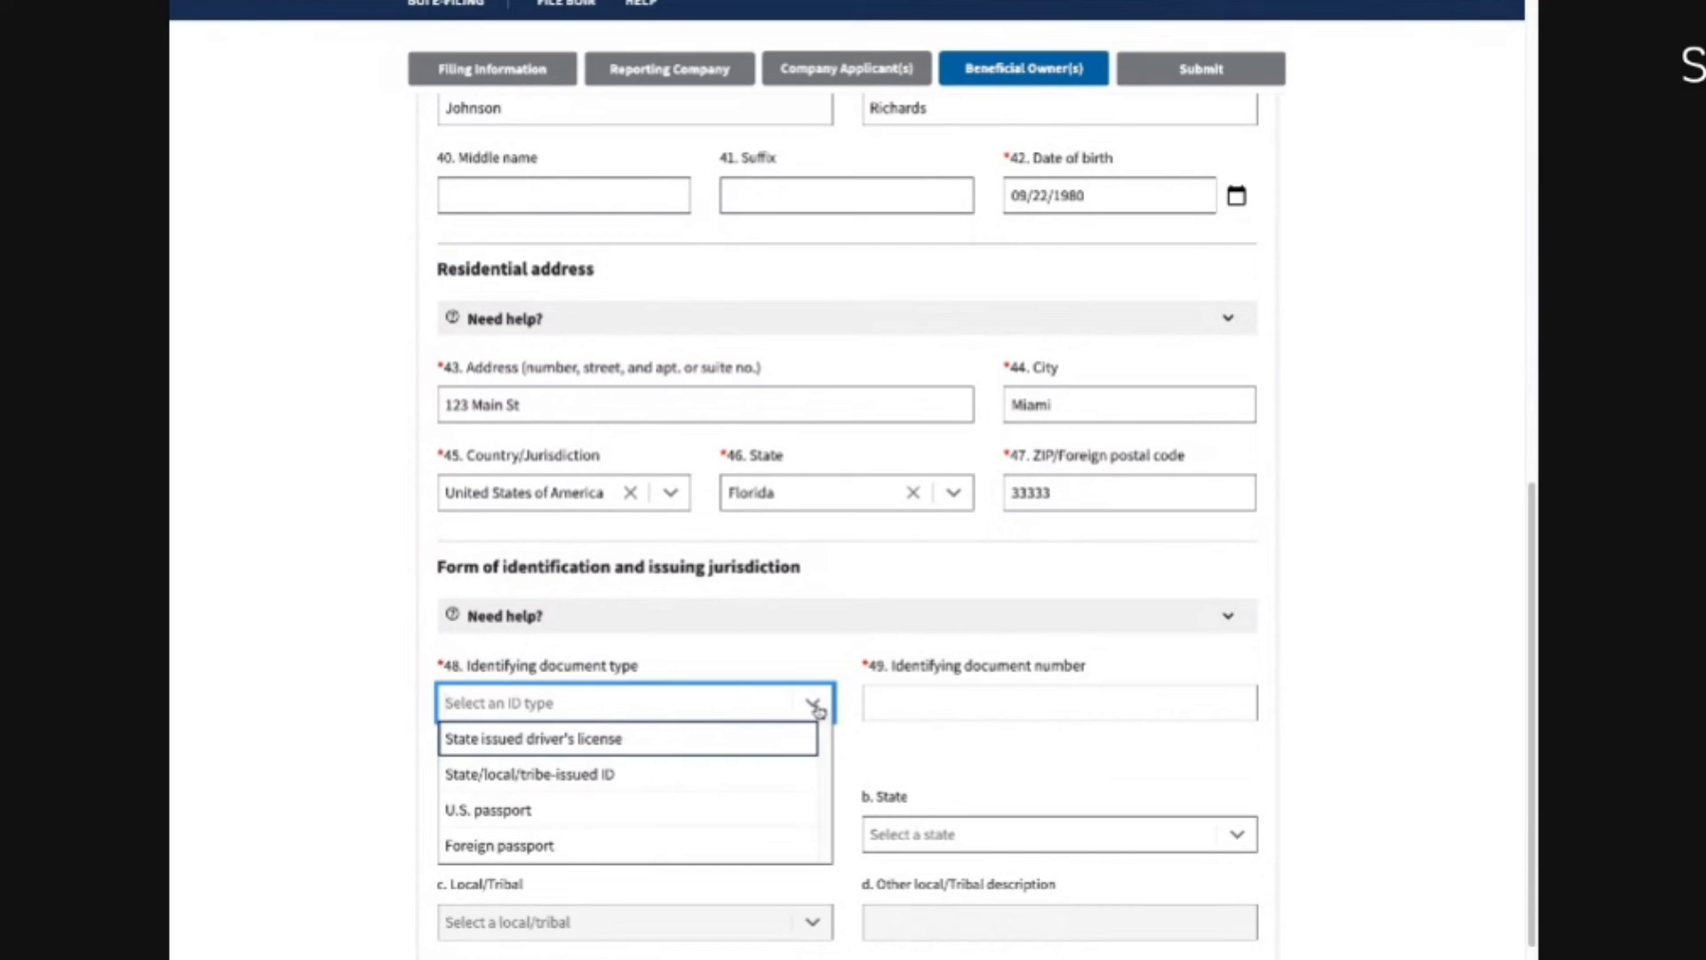
{"action": "left_click", "coordinate": [563, 745]}
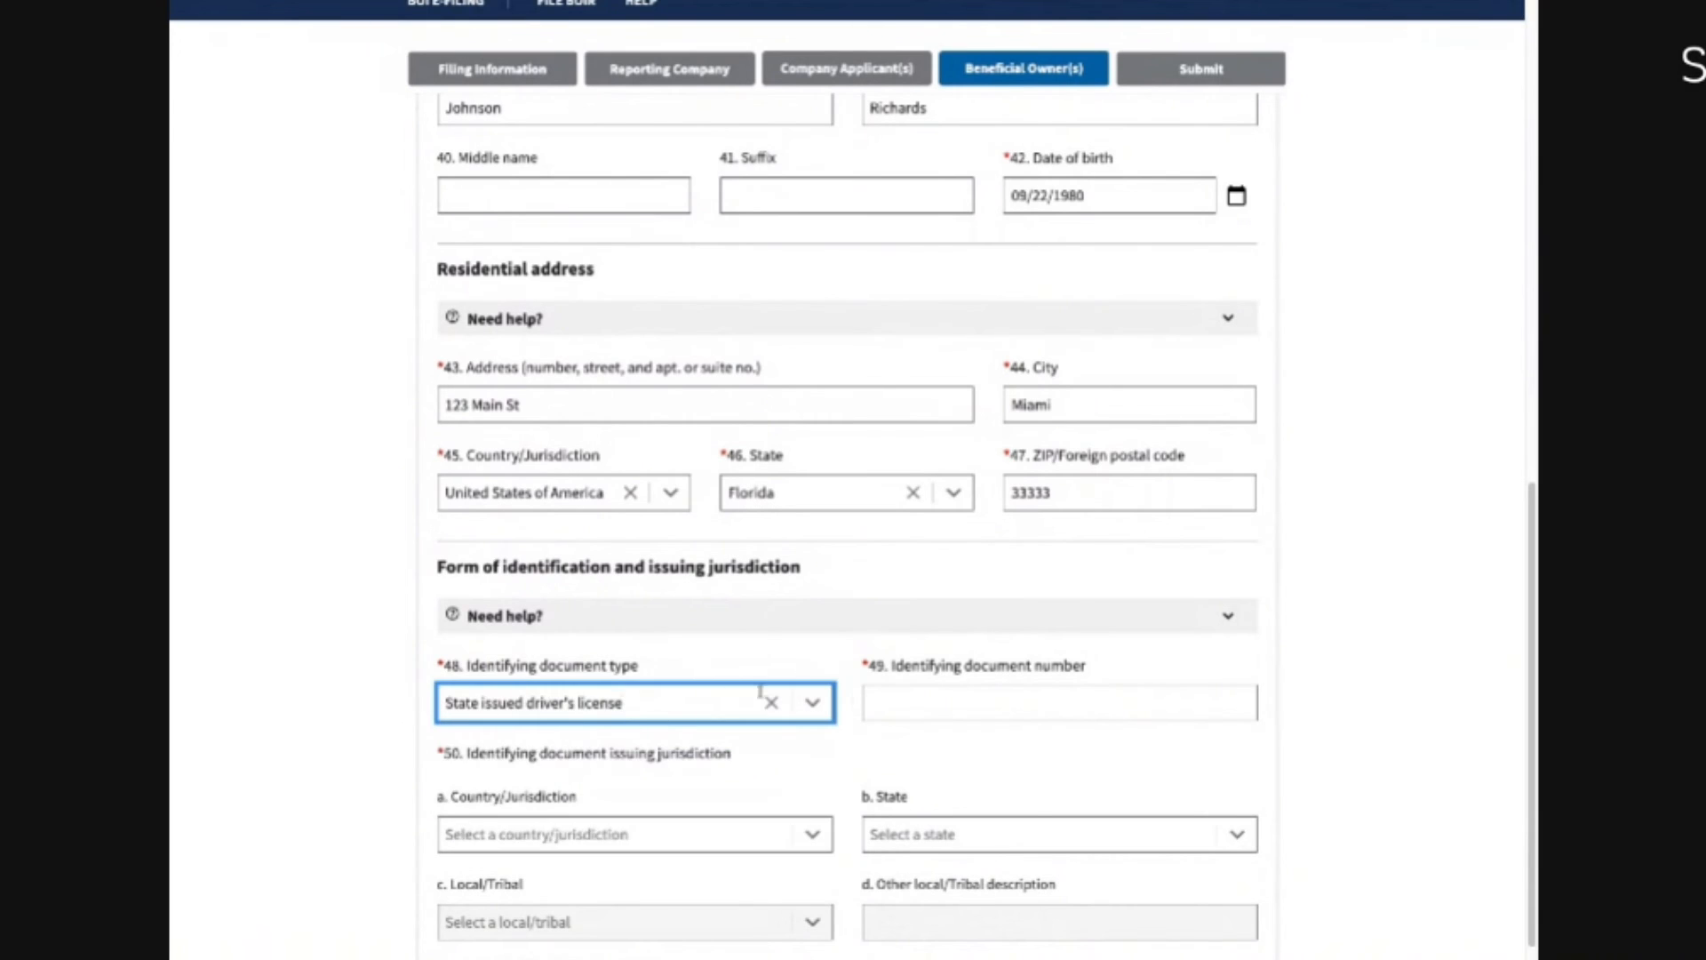
{"action": "left_click", "coordinate": [939, 698]}
{"action": "key", "text": "ctrl+v"}
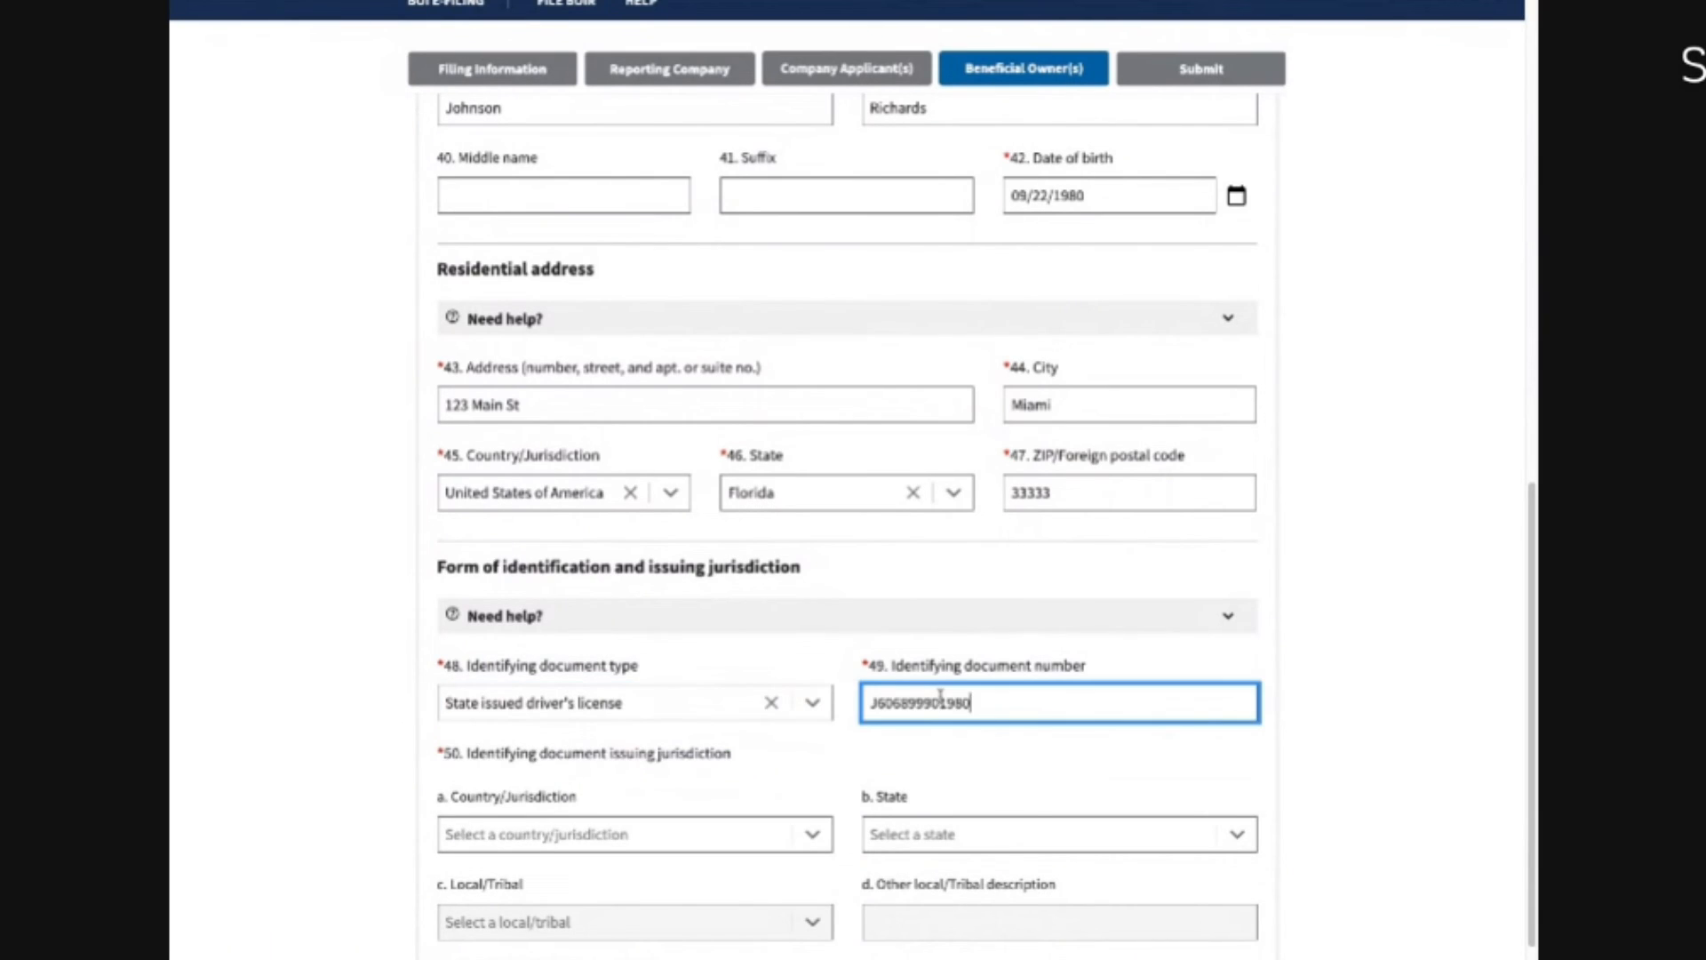
Step: Set the license jurisdiction to United States of America / Florida and attach the ID image
{"action": "left_click", "coordinate": [674, 835]}
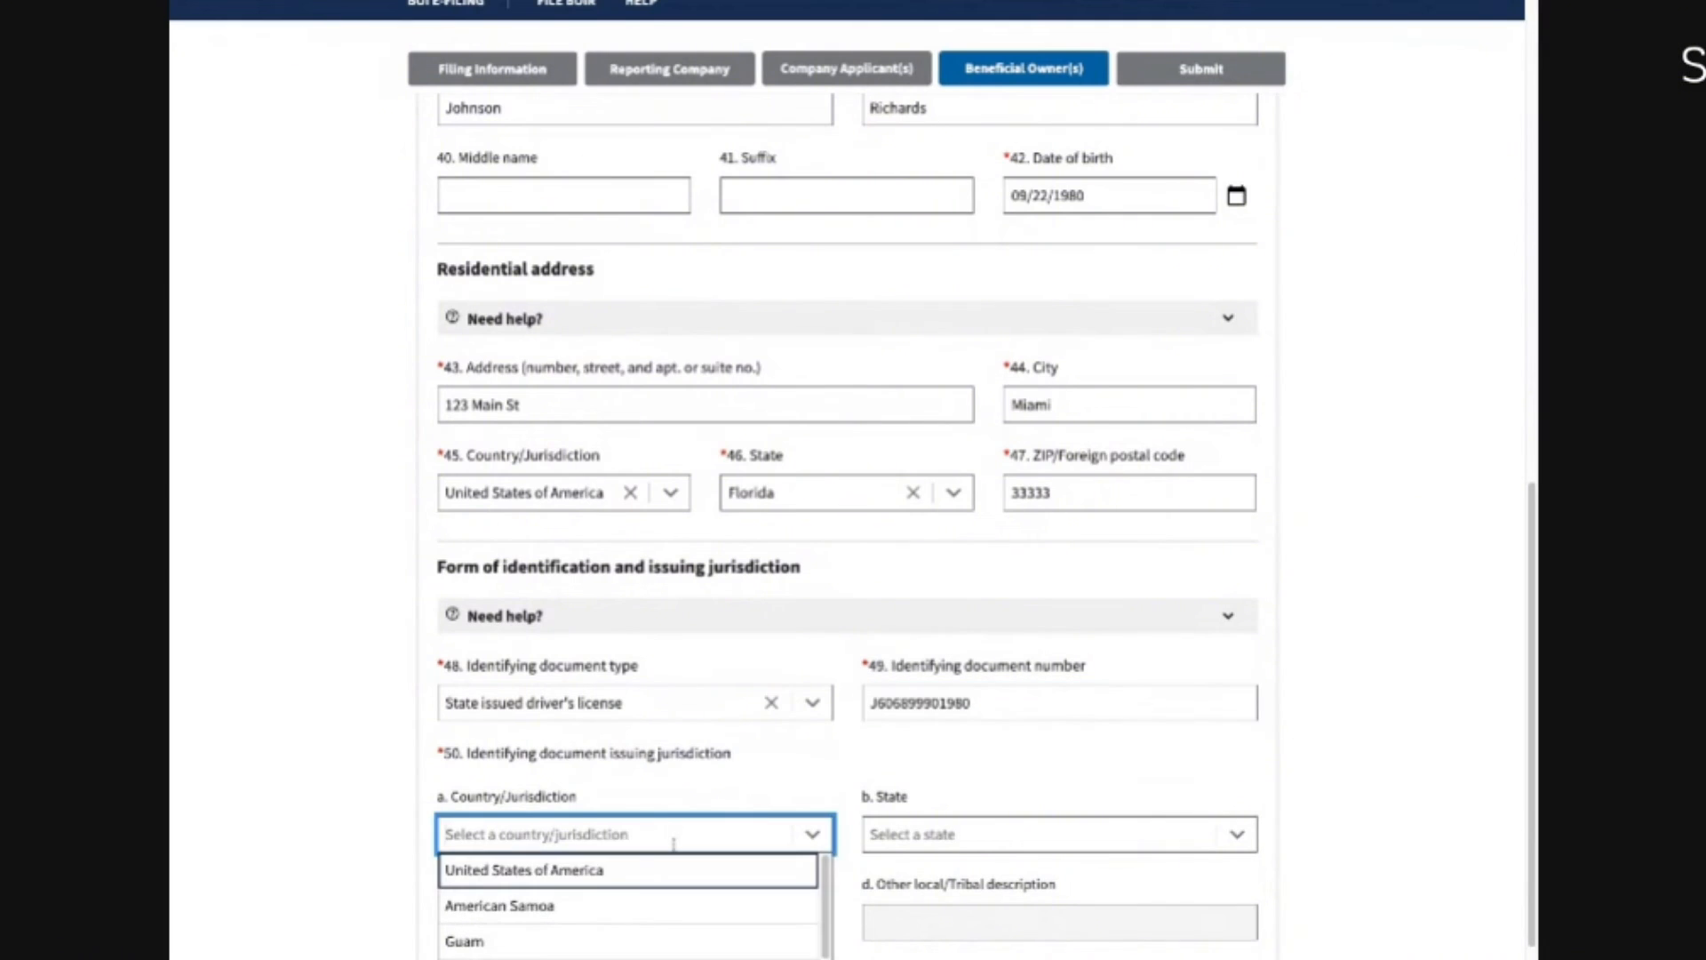
{"action": "left_click", "coordinate": [624, 869]}
{"action": "left_click", "coordinate": [903, 840]}
{"action": "type", "text": "flo"}
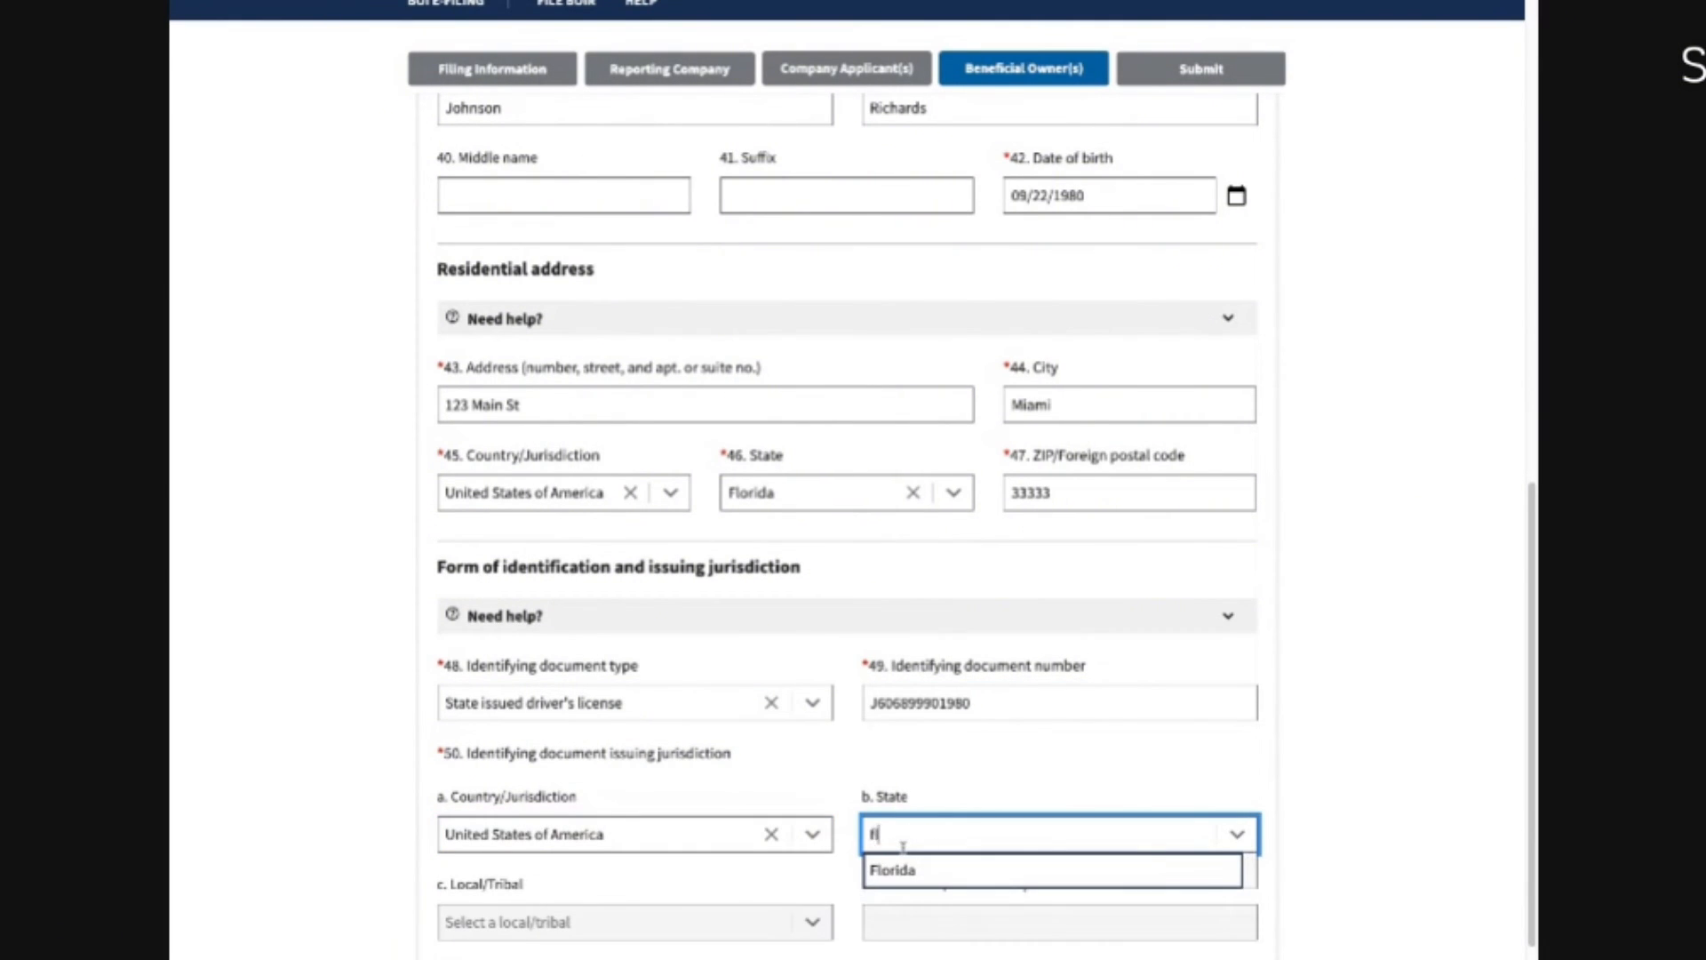
{"action": "left_click", "coordinate": [878, 881]}
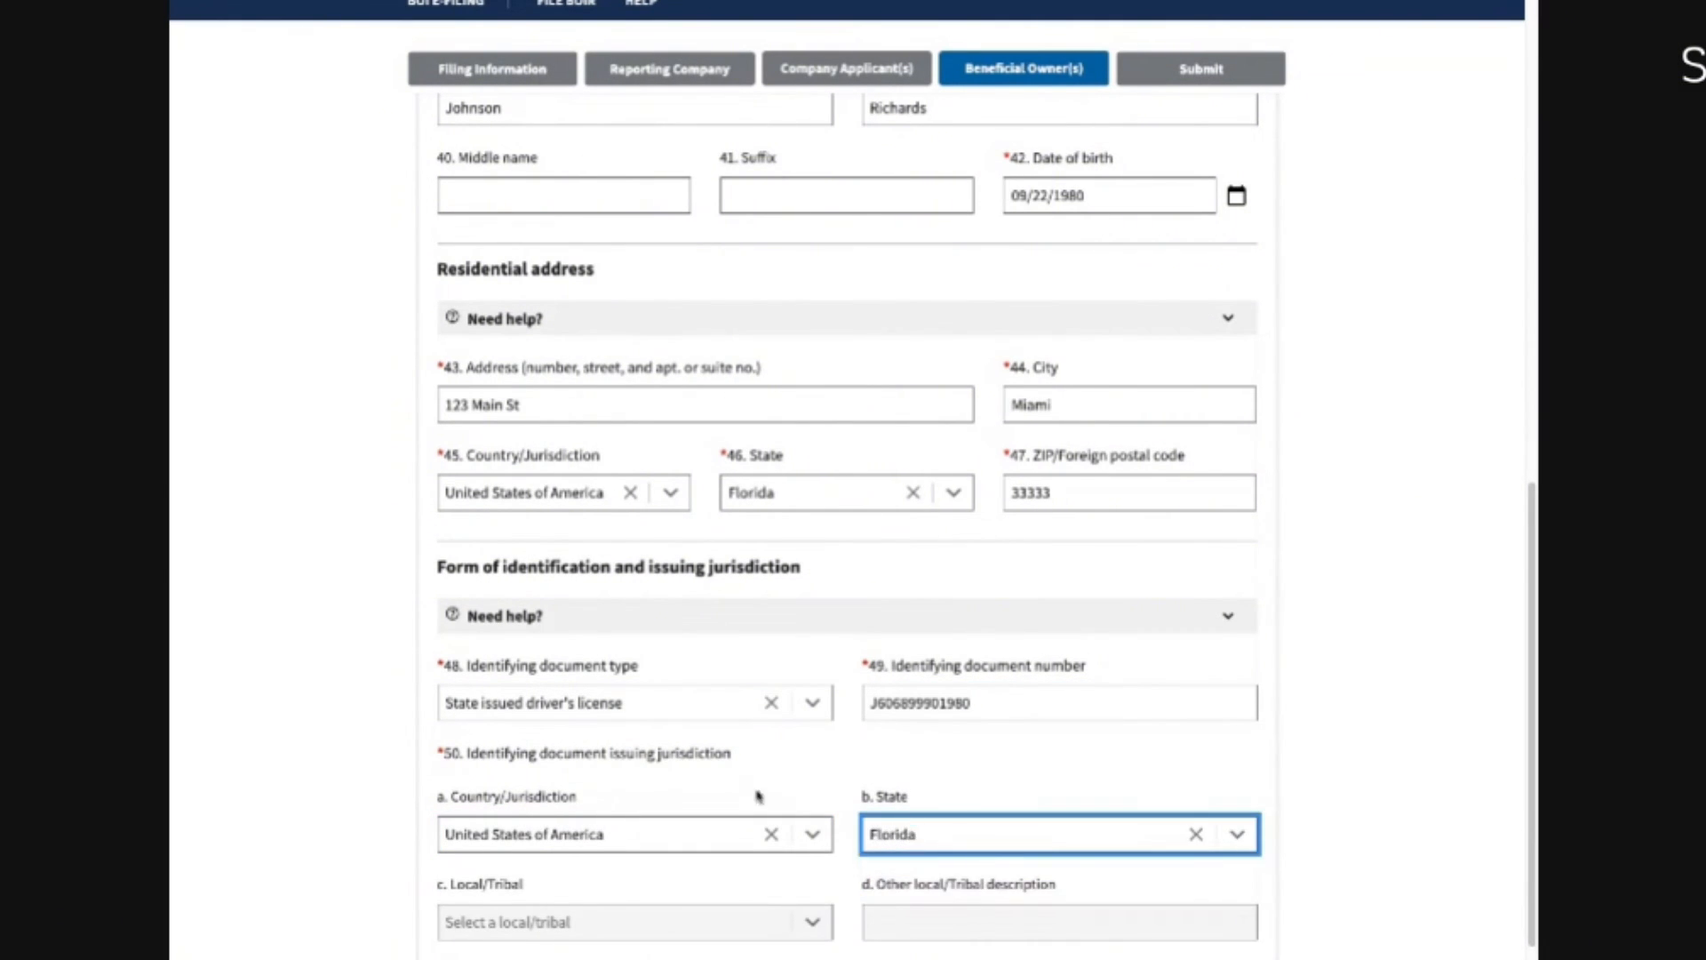
{"action": "scroll", "coordinate": [512, 755], "scroll_direction": "down", "scroll_amount": 3}
{"action": "left_click", "coordinate": [668, 776]}
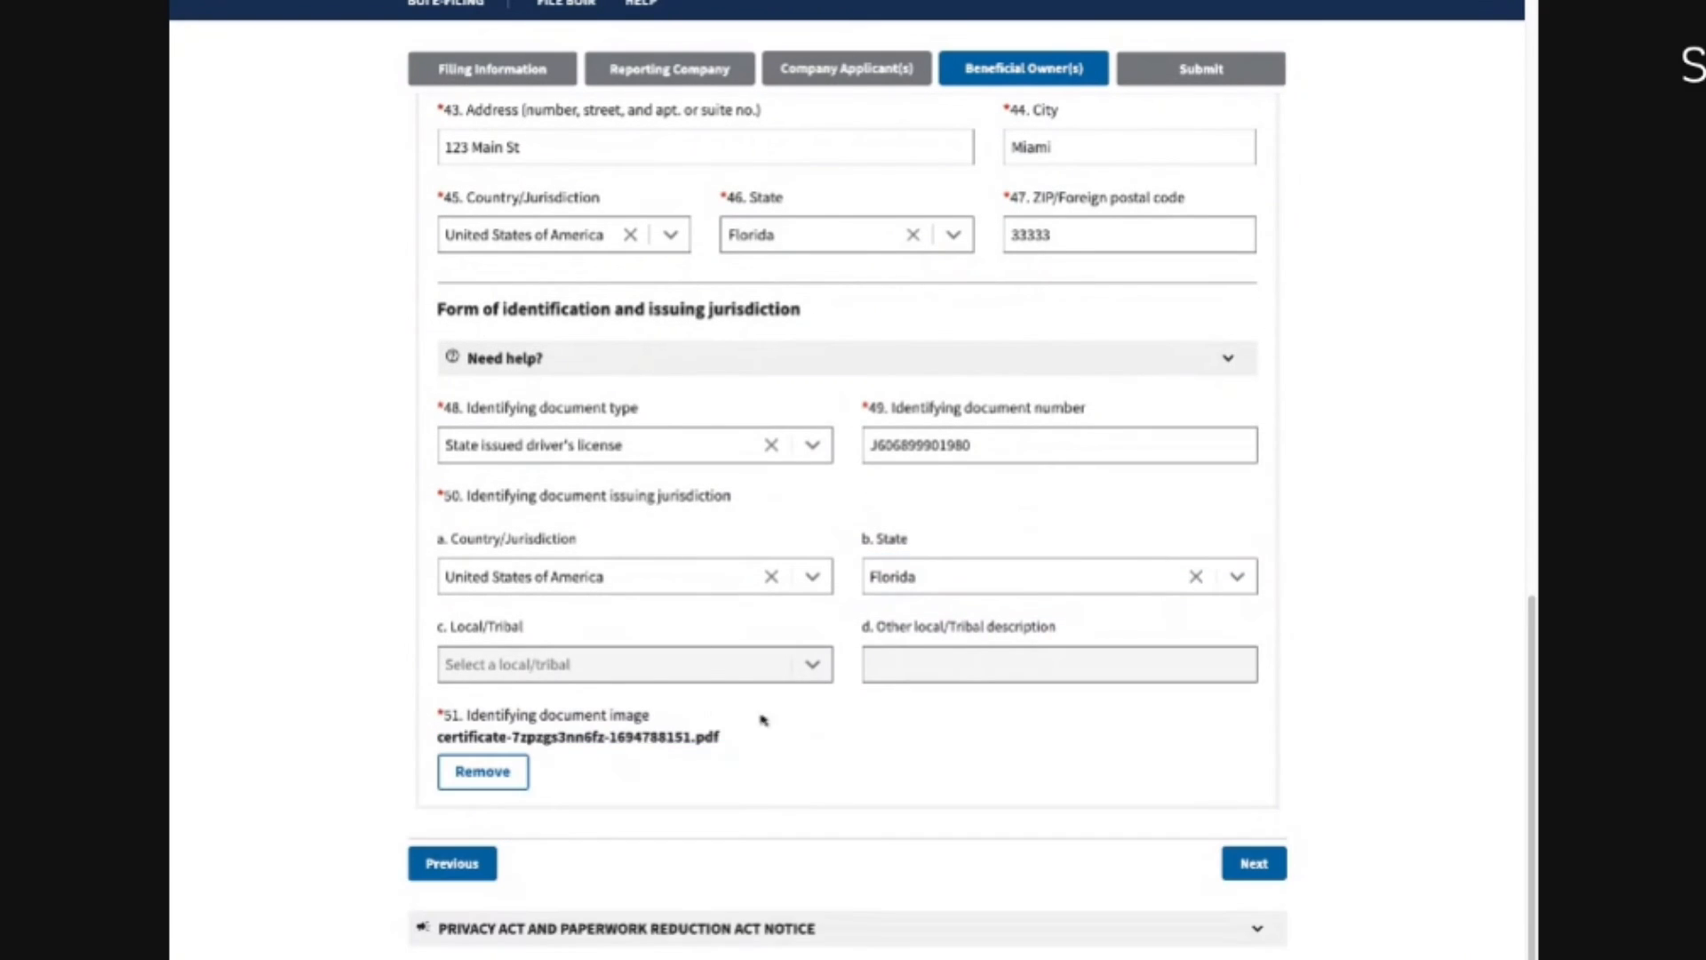
{"action": "scroll", "coordinate": [636, 566], "scroll_direction": "up", "scroll_amount": 5}
Step: Add a Beneficial Owner #2, then remove it and confirm the removal
{"action": "scroll", "coordinate": [580, 400], "scroll_direction": "up", "scroll_amount": 5}
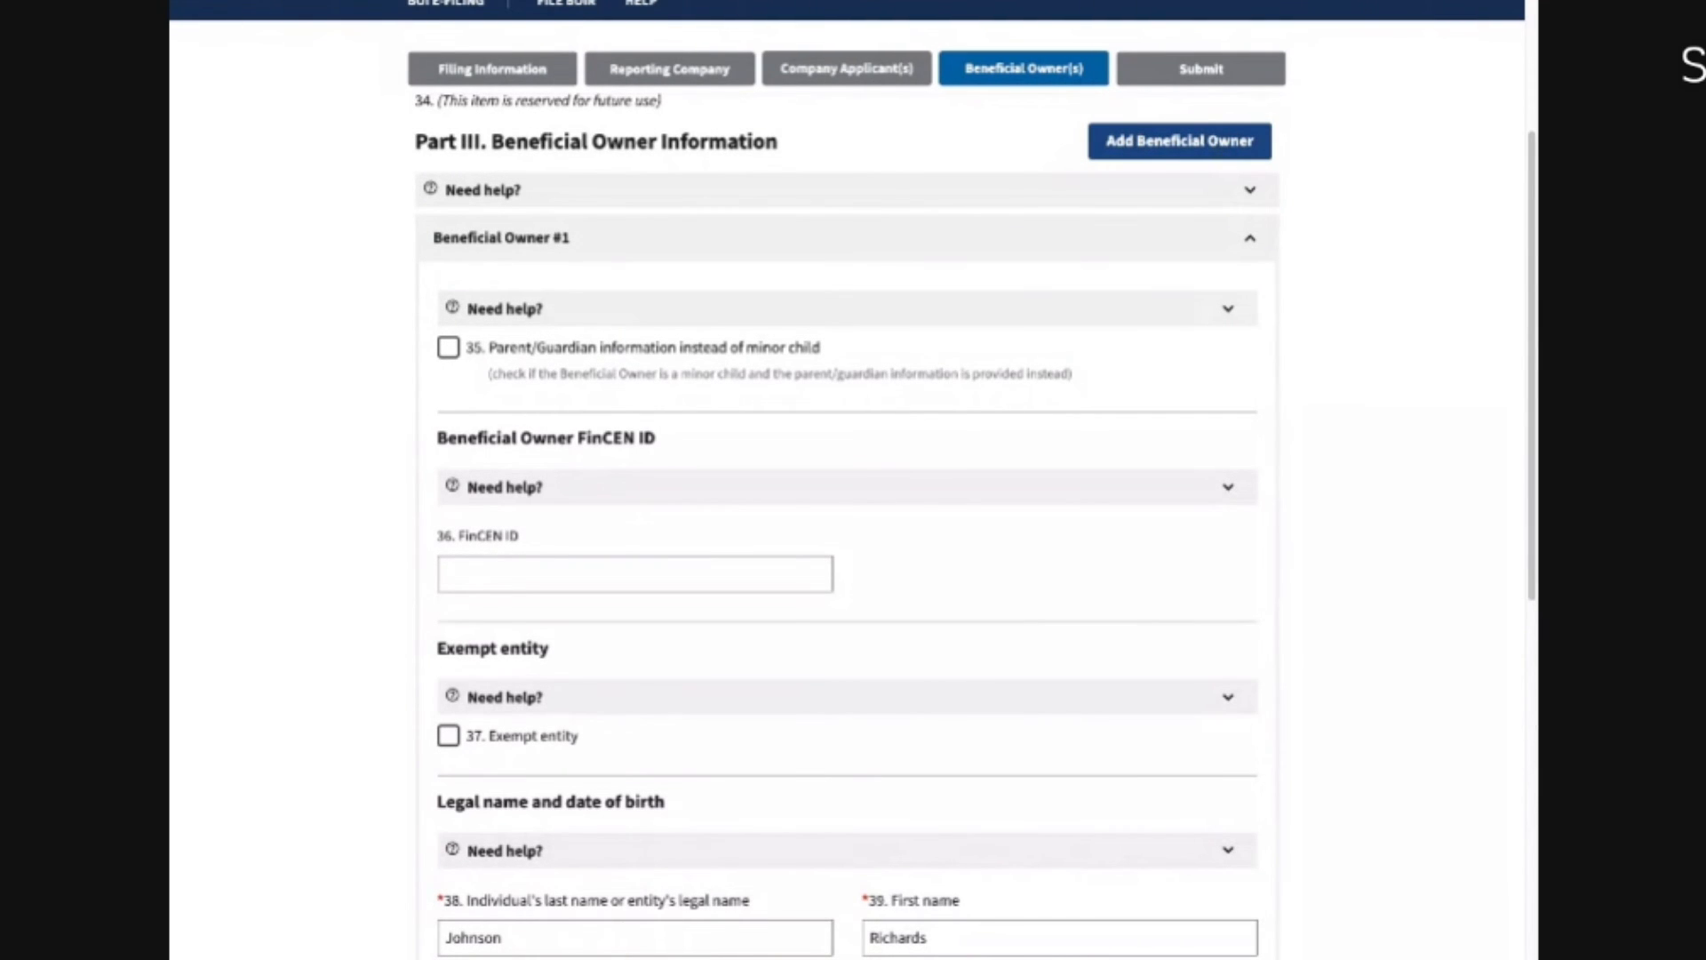
{"action": "left_click", "coordinate": [1180, 141]}
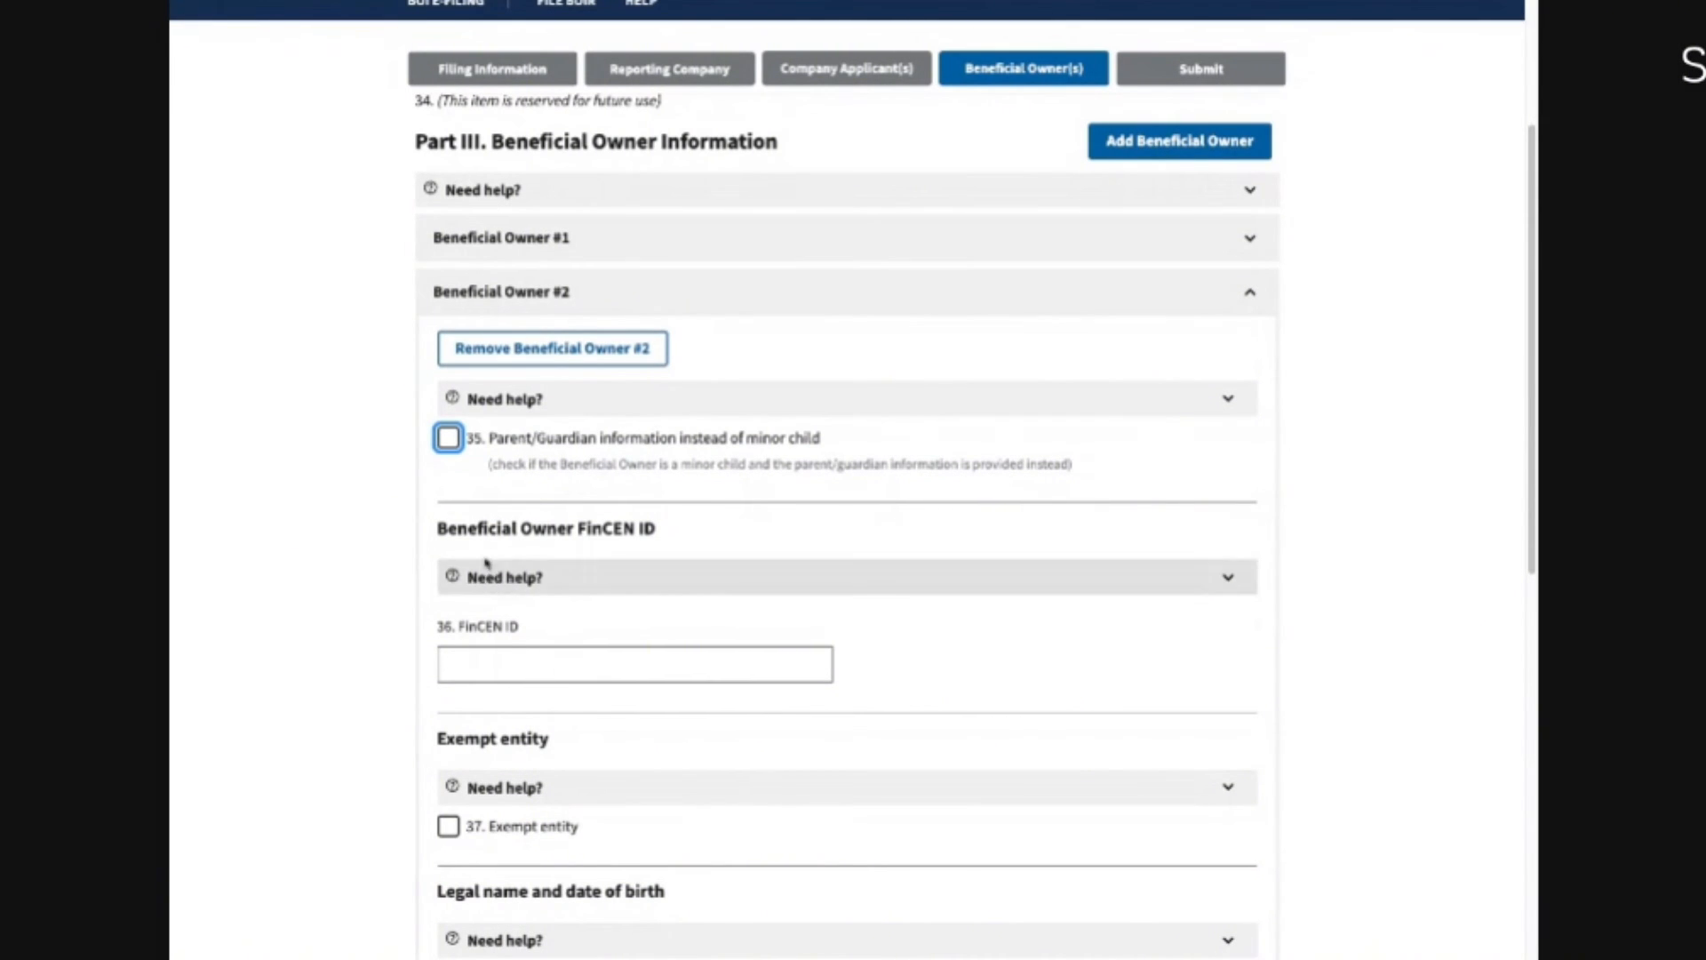
{"action": "left_click", "coordinate": [536, 356]}
{"action": "left_click", "coordinate": [918, 593]}
Step: Proceed to the Submit page and place the cursor in the filer's email field
{"action": "scroll", "coordinate": [977, 755], "scroll_direction": "down", "scroll_amount": 15}
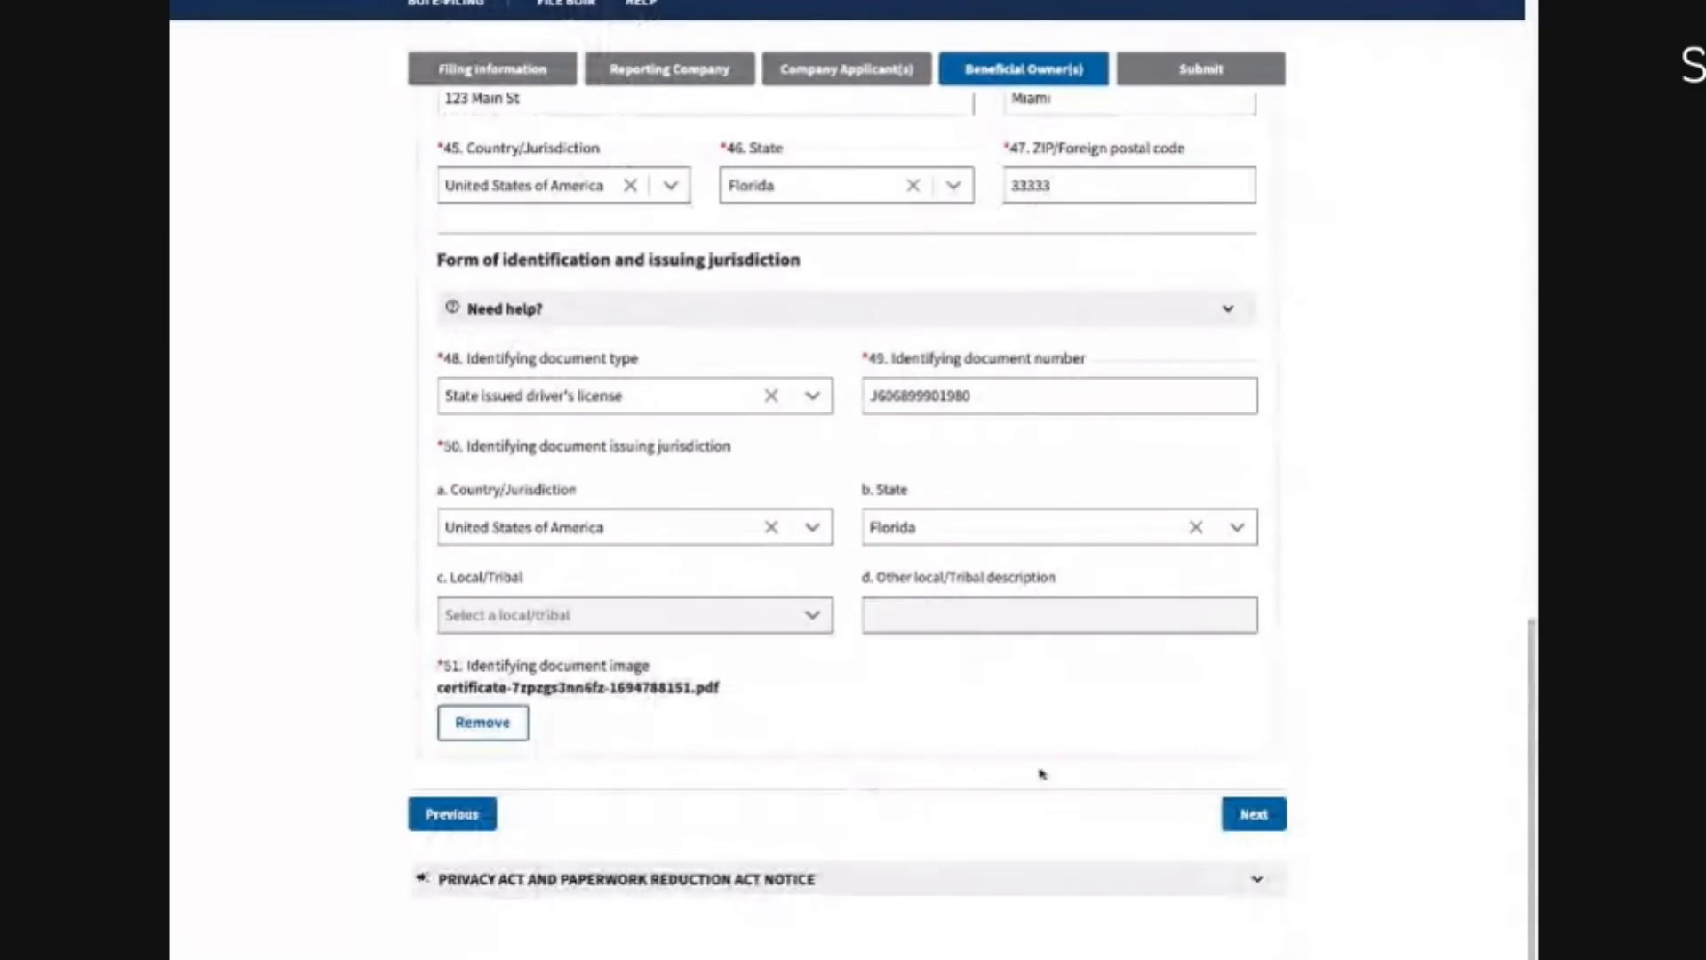
{"action": "left_click", "coordinate": [1254, 814]}
{"action": "scroll", "coordinate": [1112, 720], "scroll_direction": "down", "scroll_amount": 1}
{"action": "scroll", "coordinate": [622, 468], "scroll_direction": "up", "scroll_amount": 6}
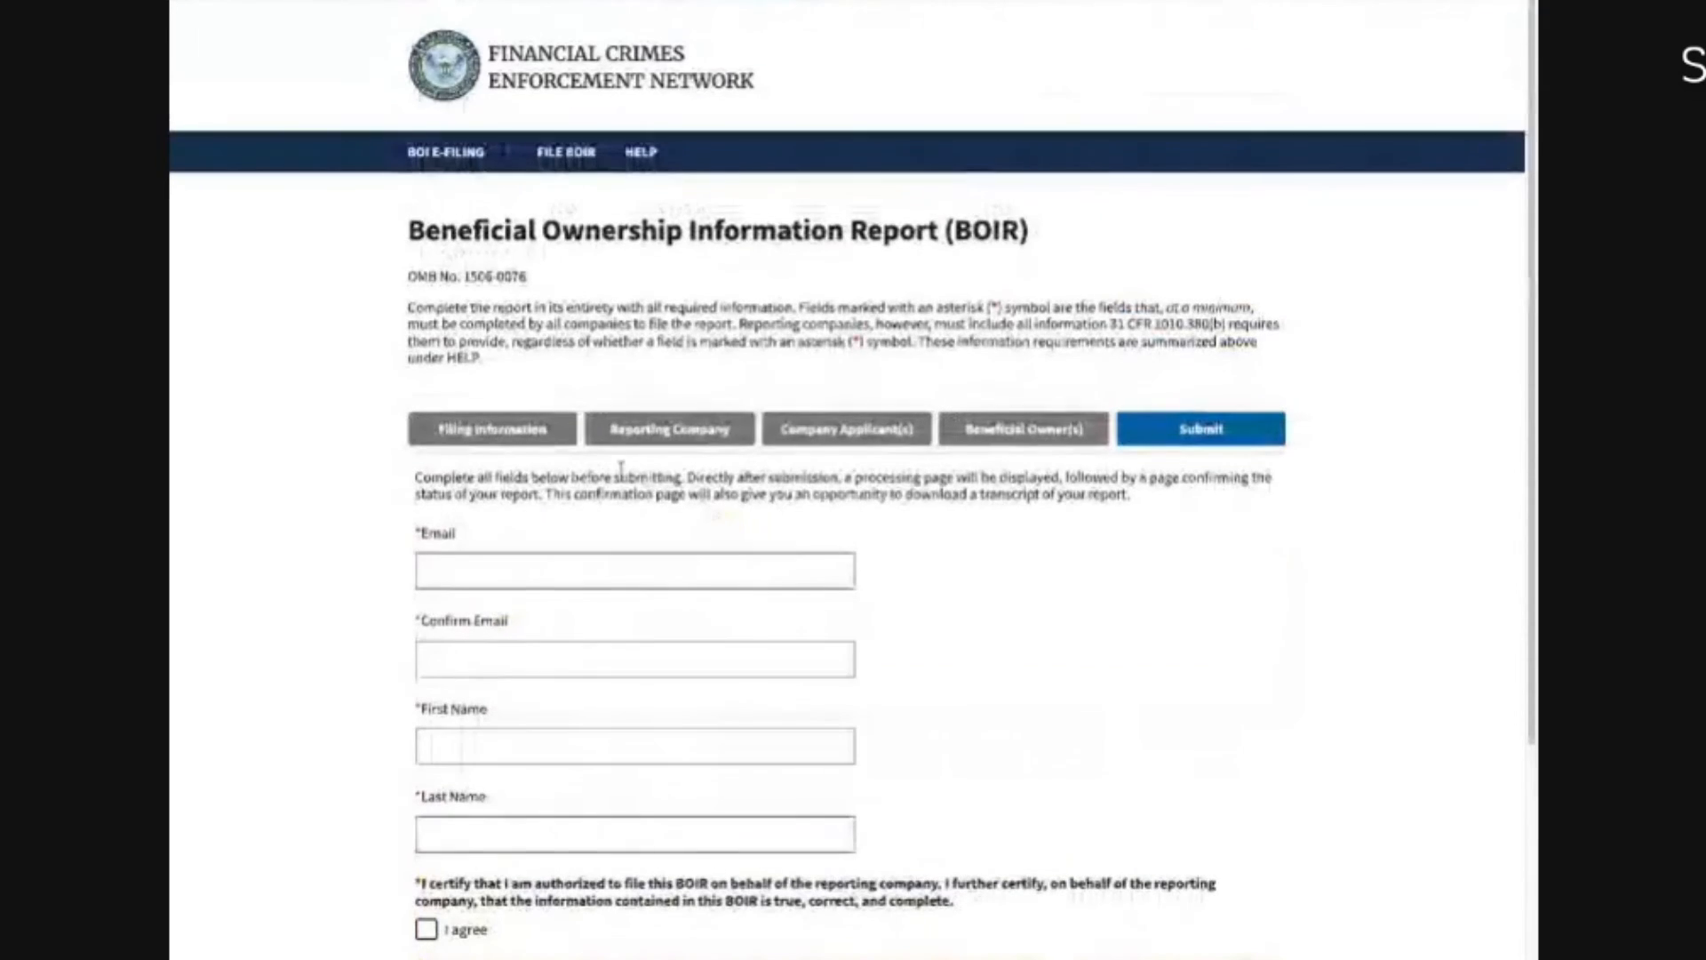
{"action": "left_click", "coordinate": [485, 571]}
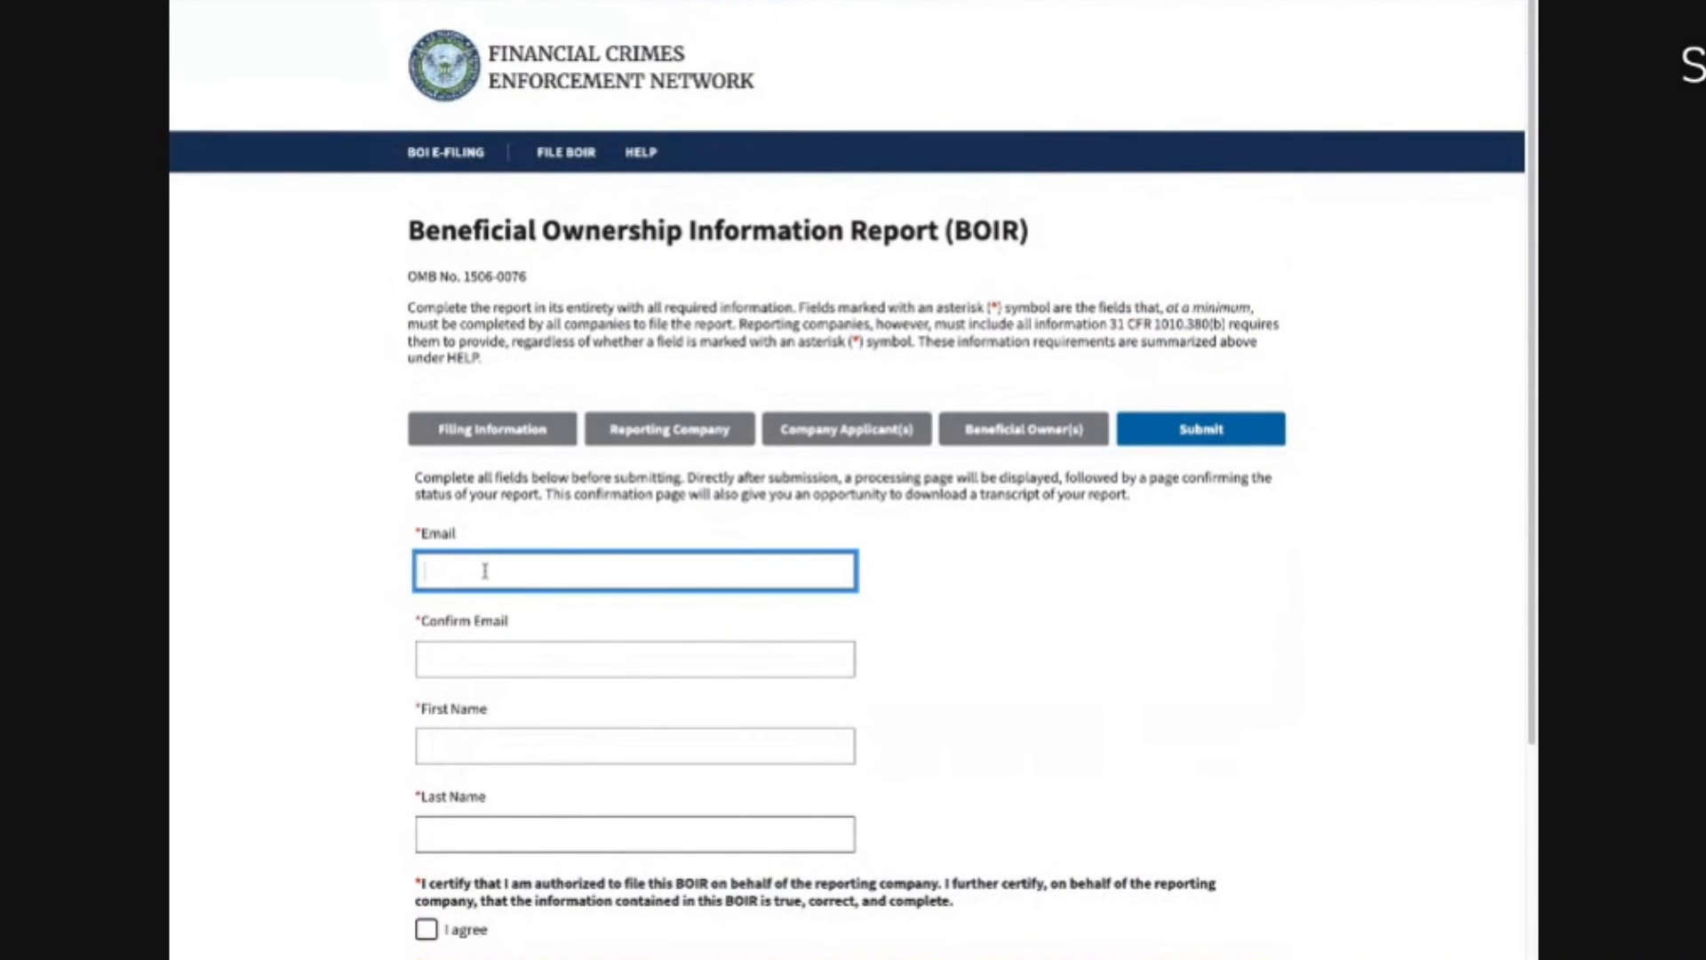